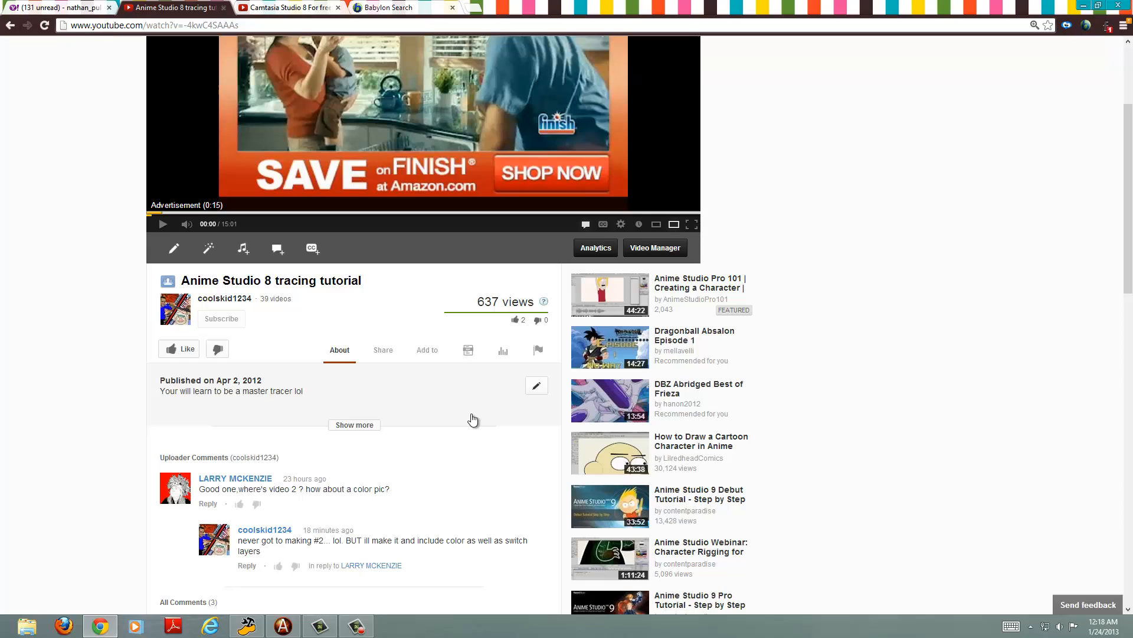
# Step: Minimize the browser and switch to Anime Studio Pro
pyautogui.click(1085, 7)
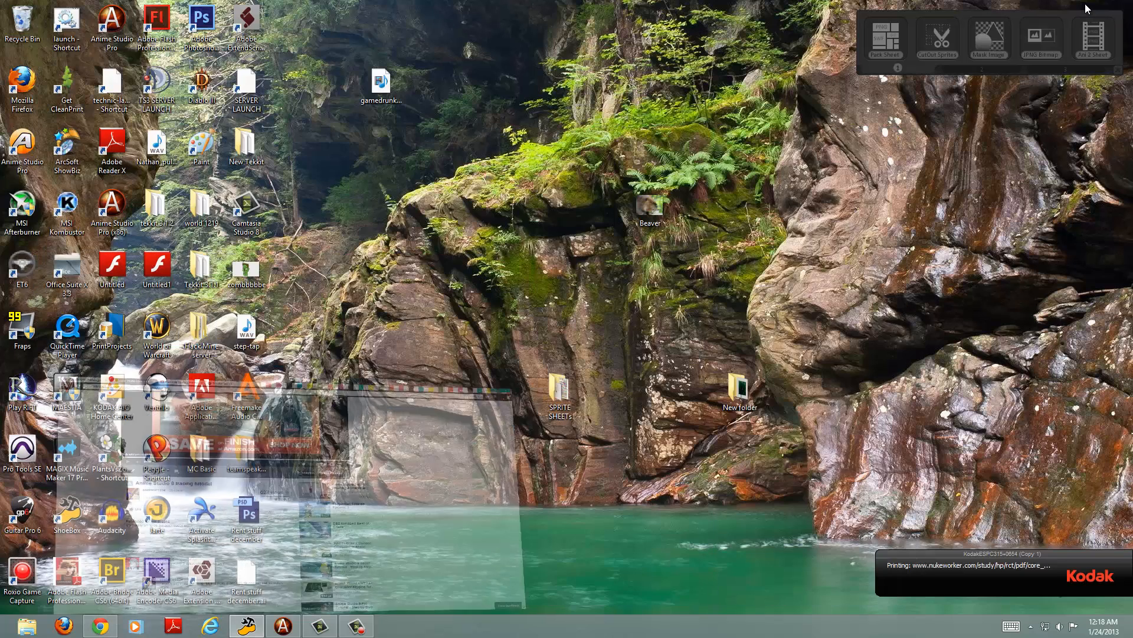
pyautogui.click(284, 627)
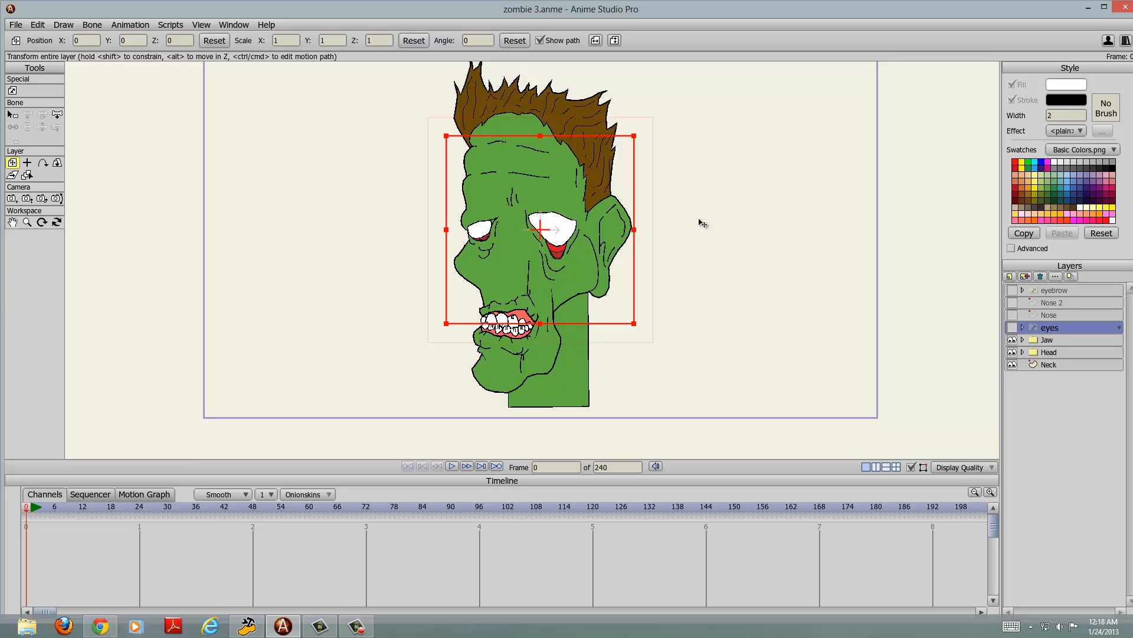
pyautogui.scroll(1, 683, 243)
pyautogui.scroll(-2, 668, 223)
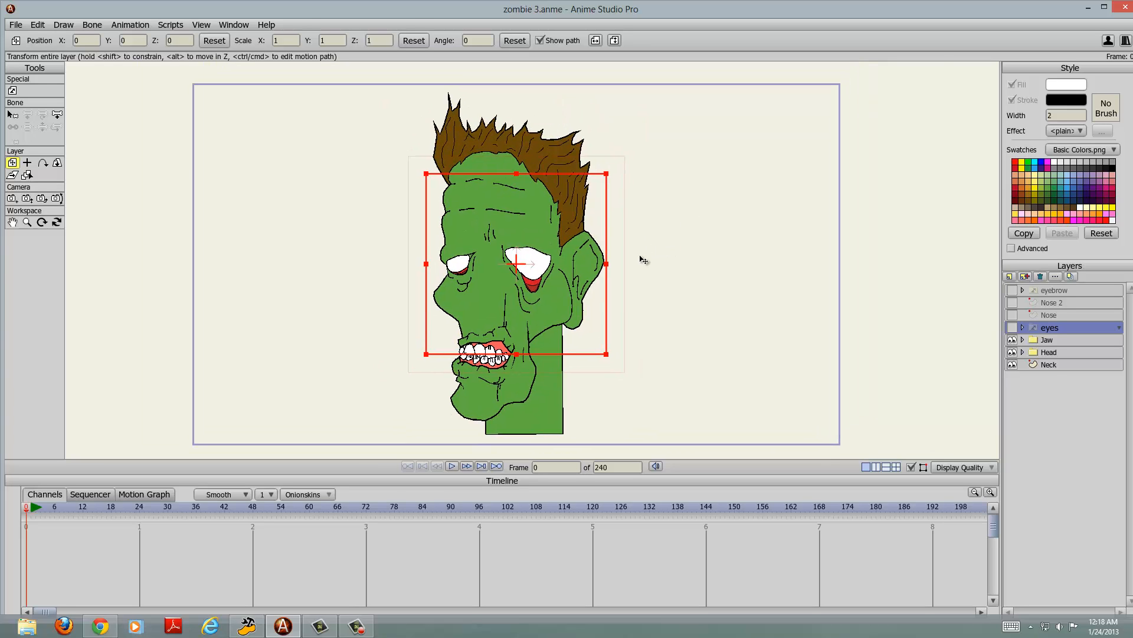
pyautogui.scroll(3, 644, 260)
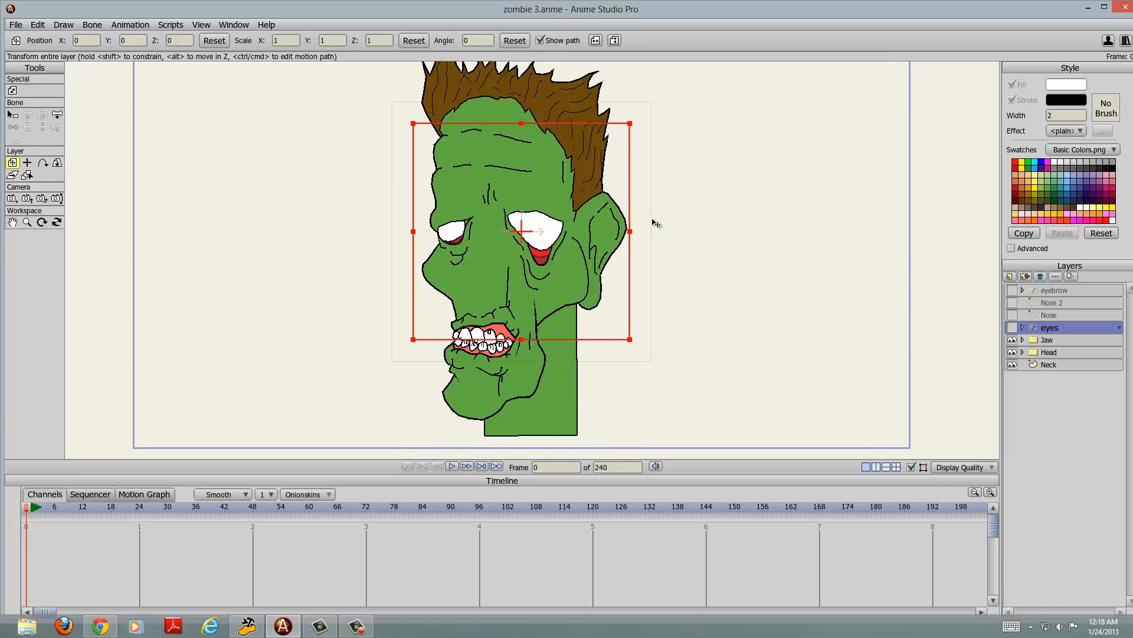
pyautogui.scroll(1, 658, 223)
pyautogui.scroll(-2, 662, 230)
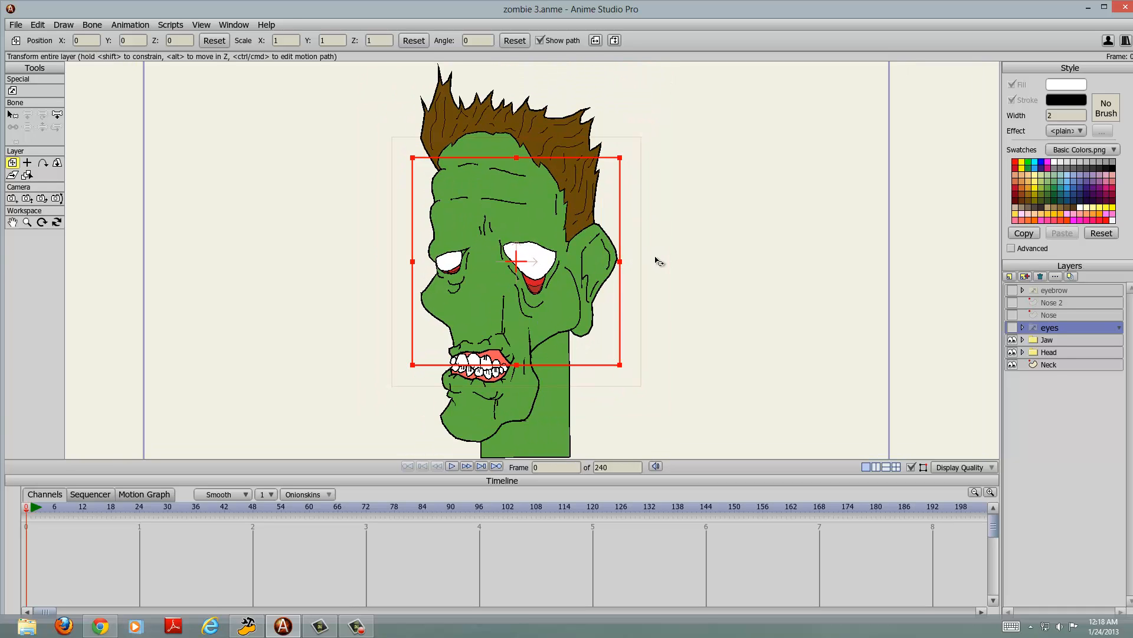
pyautogui.moveTo(659, 261); pyautogui.dragTo(662, 242)
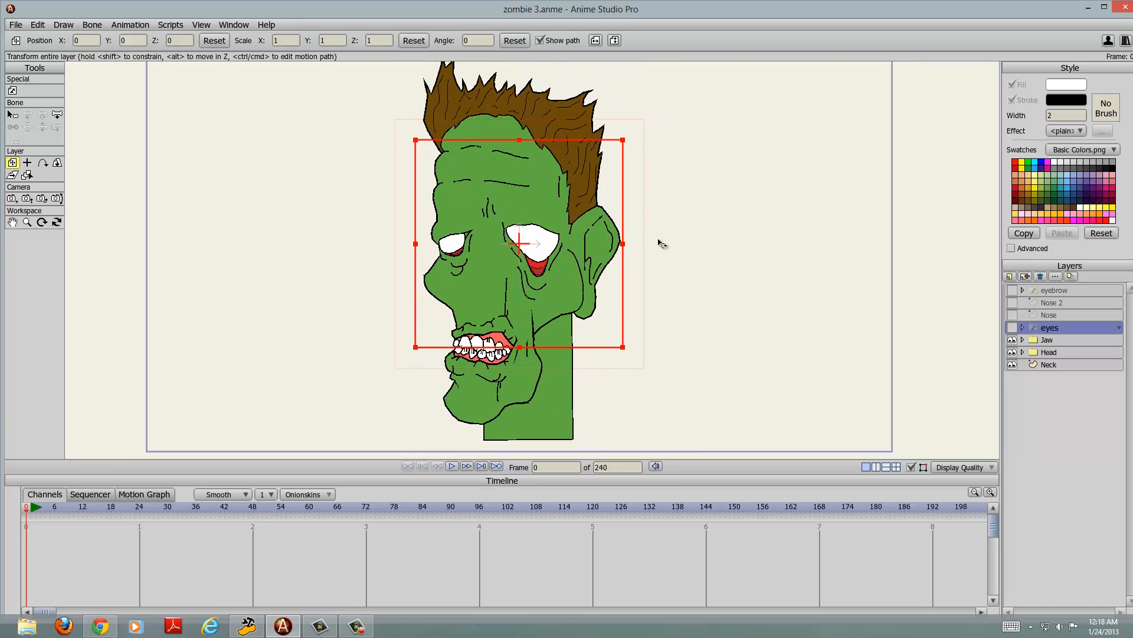
# Step: Import the zombbbbbe JPEG from the Desktop as a tracing image
pyautogui.click(16, 24)
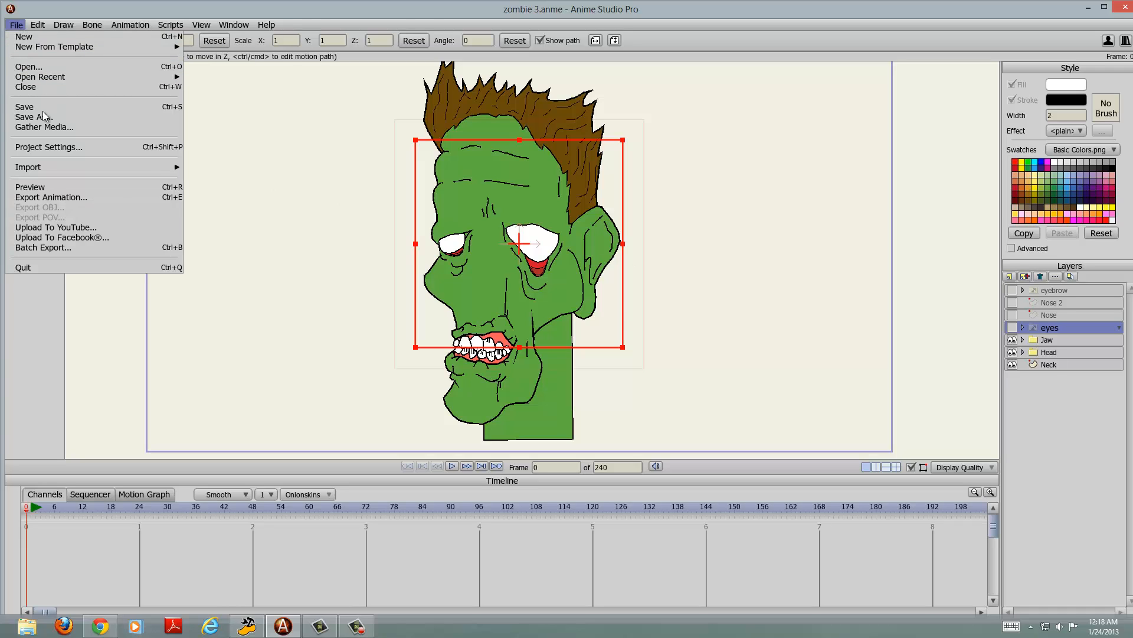
pyautogui.moveTo(37, 170)
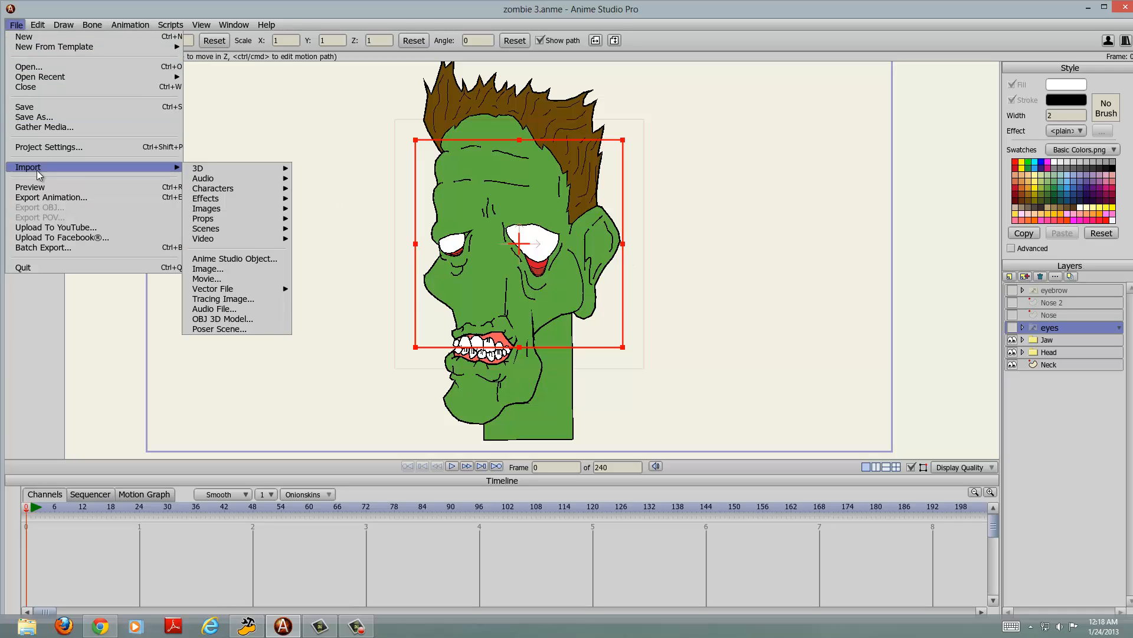
pyautogui.click(239, 300)
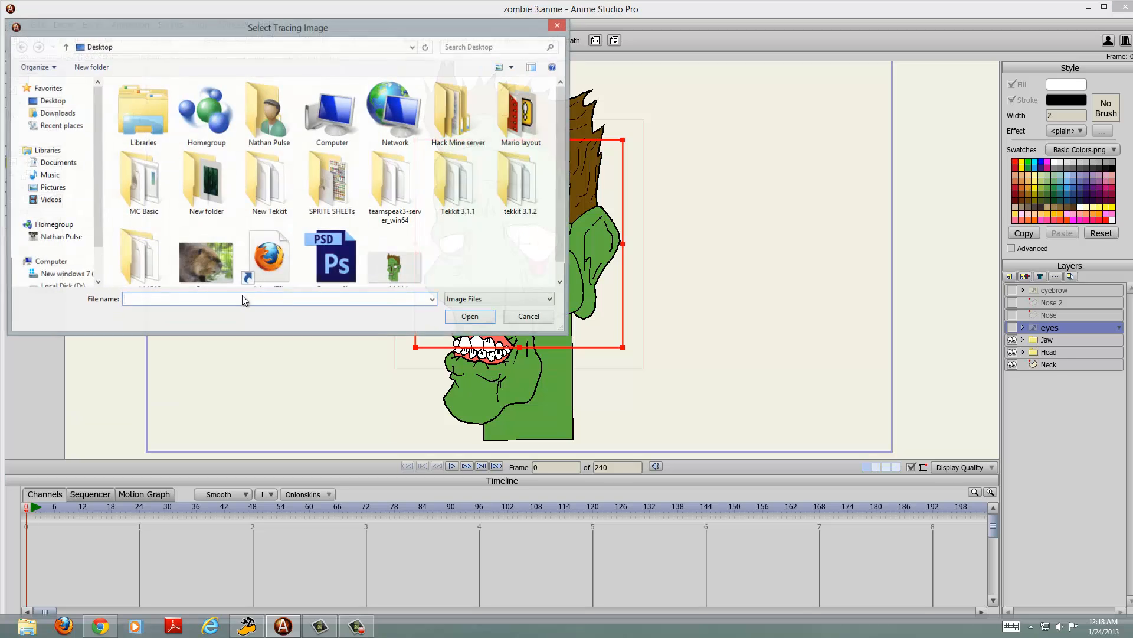
pyautogui.doubleClick(413, 284)
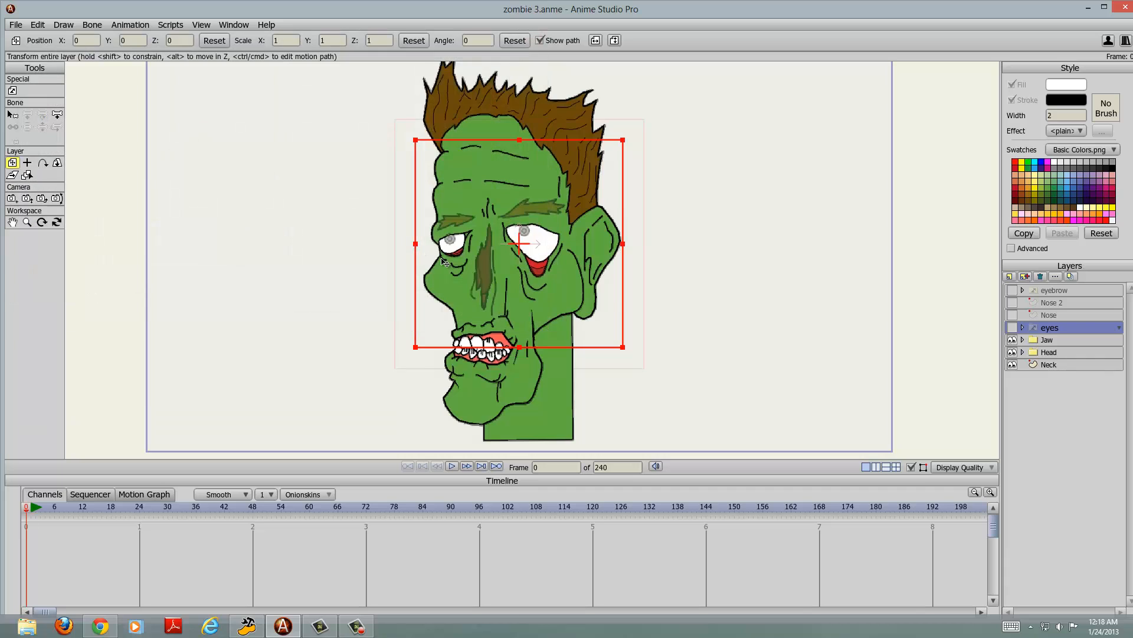
# Step: Hide the Jaw, Head and Neck layers to view the tracing image on its own
pyautogui.scroll(2, 608, 292)
pyautogui.moveTo(644, 300)
pyautogui.mouseDown()
pyautogui.moveTo(667, 235)
pyautogui.moveTo(636, 329)
pyautogui.moveTo(640, 307)
pyautogui.mouseUp()
pyautogui.scroll(-1, 667, 235)
pyautogui.scroll(1, 667, 234)
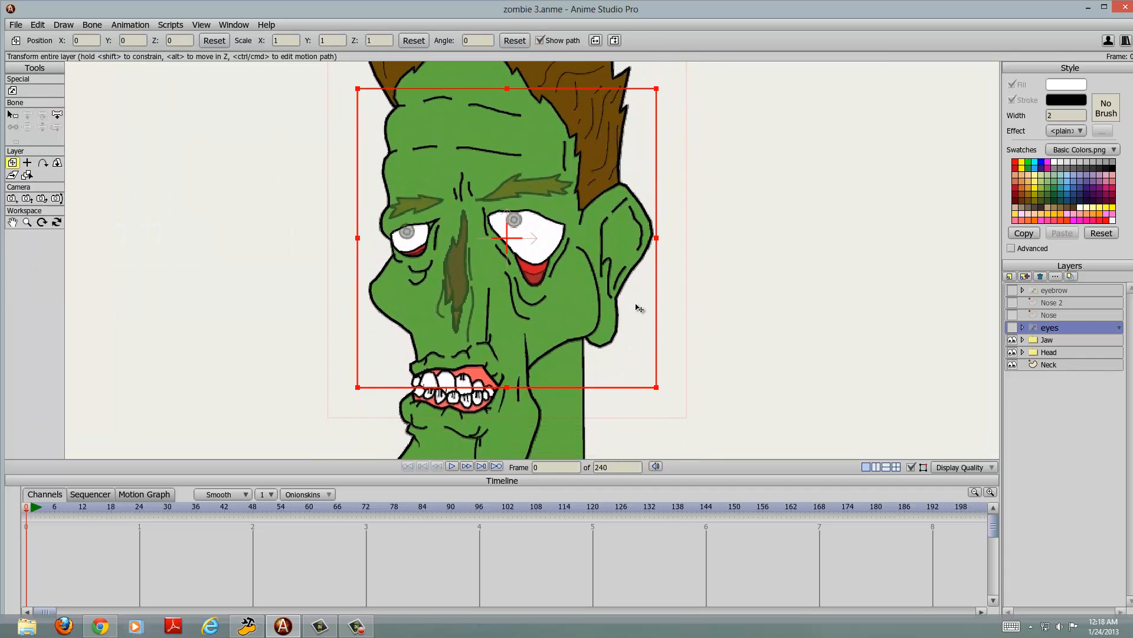
pyautogui.click(1012, 339)
pyautogui.click(1012, 352)
pyautogui.click(1012, 364)
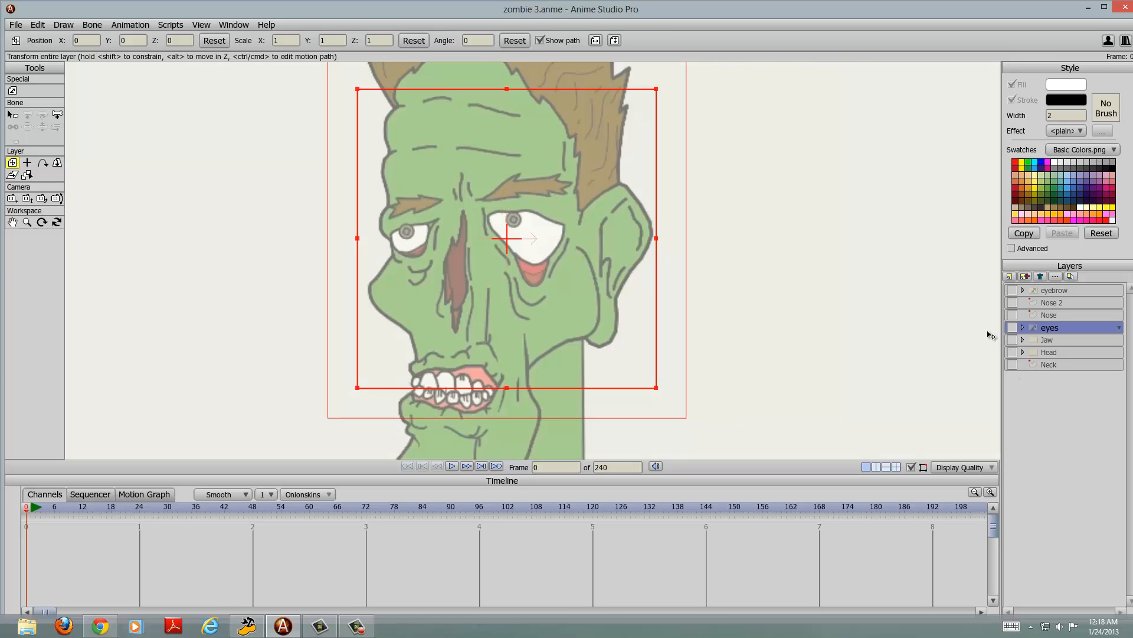
pyautogui.scroll(-2, 785, 315)
pyautogui.scroll(1, 684, 271)
pyautogui.moveTo(686, 274); pyautogui.dragTo(690, 301)
pyautogui.scroll(-2, 691, 311)
pyautogui.scroll(1, 691, 311)
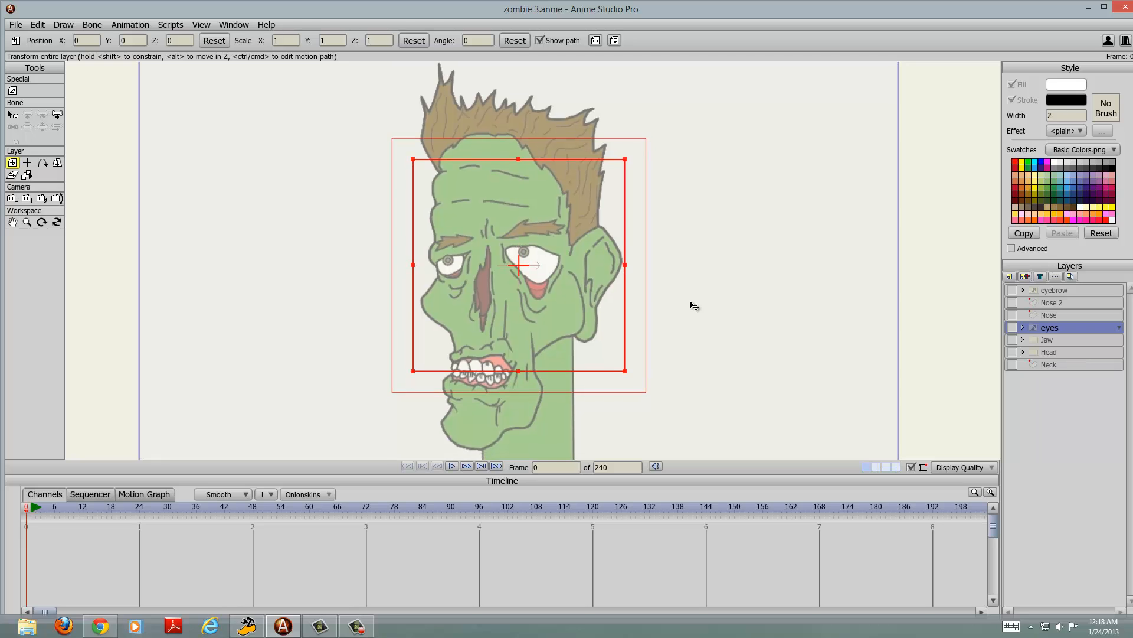
# Step: Make the Neck, Head and Jaw layers visible again
pyautogui.click(1011, 365)
pyautogui.click(1012, 352)
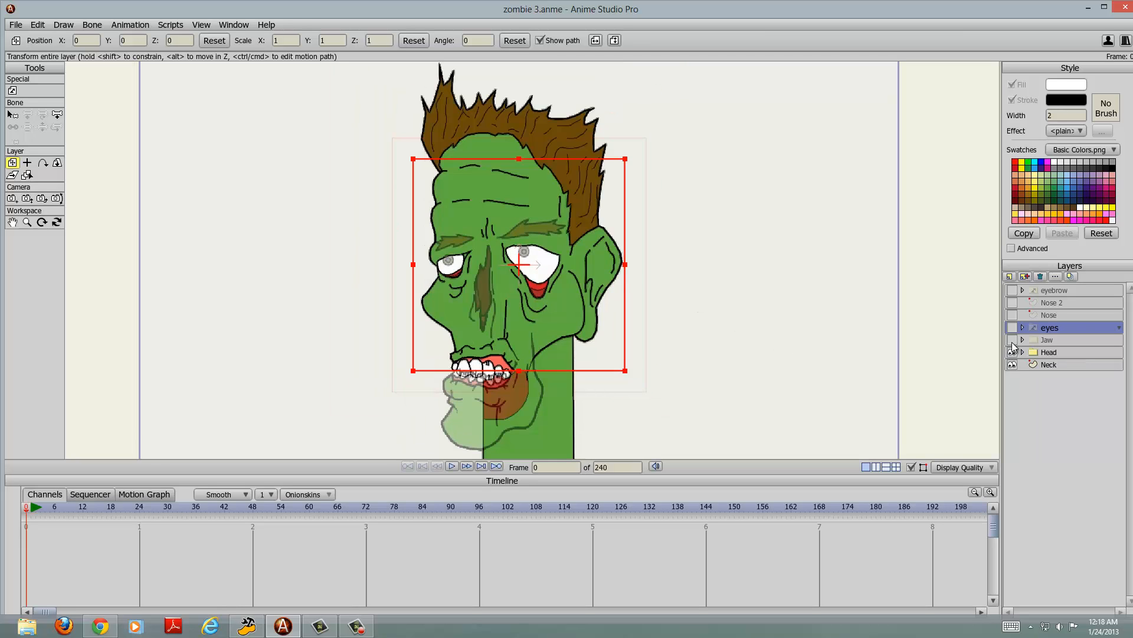
pyautogui.click(1011, 340)
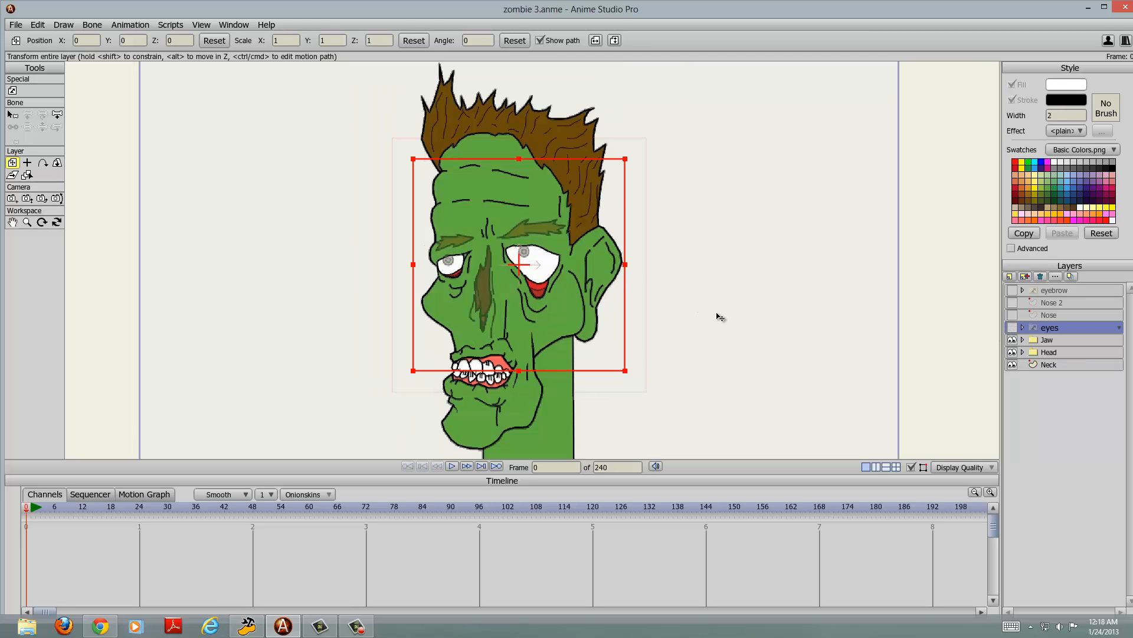
# Step: Turn off the display of the tracing image
pyautogui.scroll(1, 720, 317)
pyautogui.moveTo(701, 319); pyautogui.dragTo(701, 303)
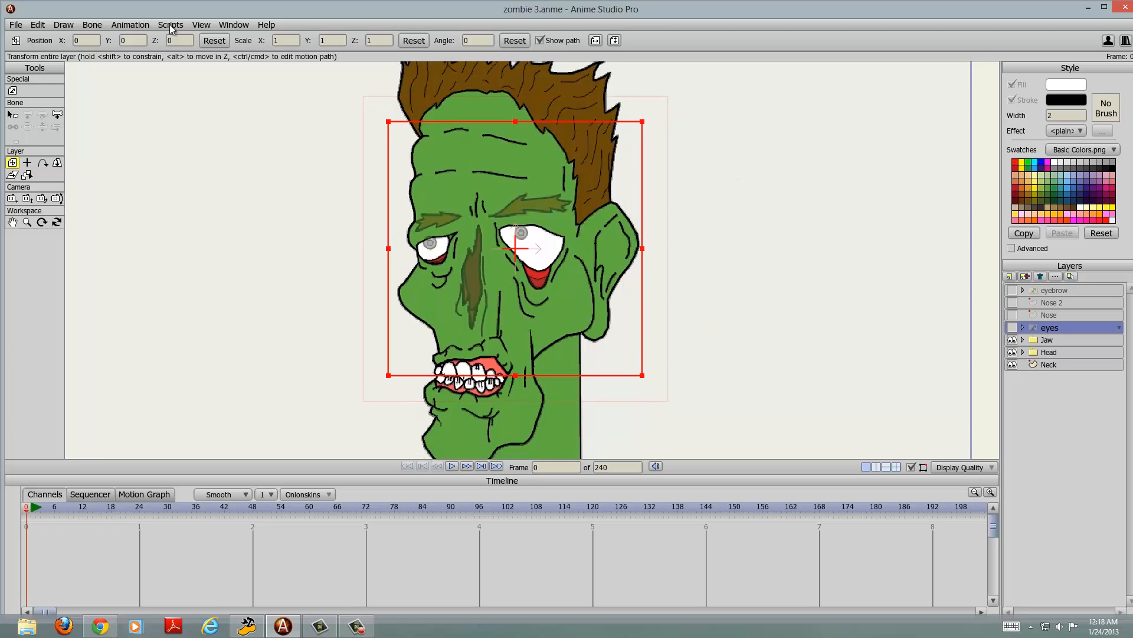
pyautogui.click(131, 25)
pyautogui.click(201, 25)
pyautogui.click(239, 137)
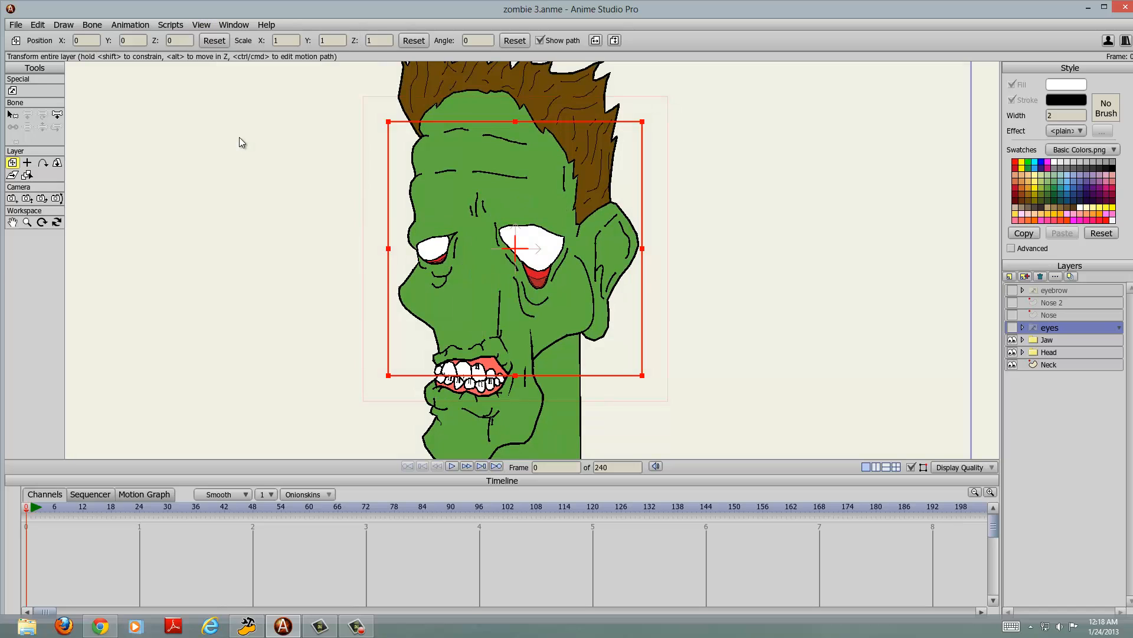
pyautogui.scroll(-2, 599, 301)
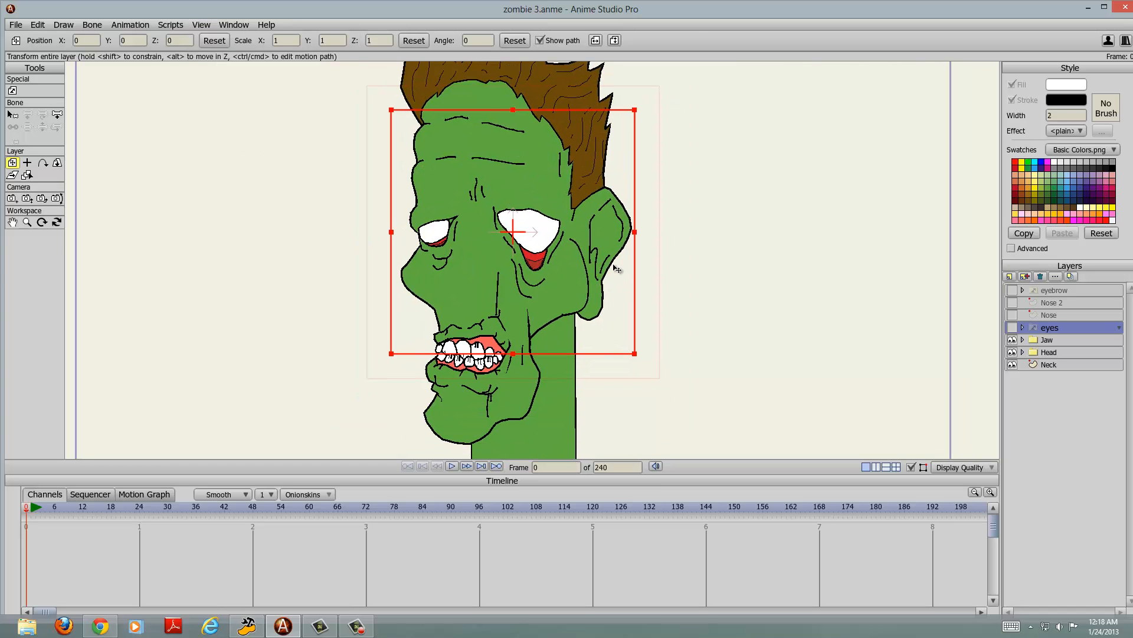
pyautogui.moveTo(616, 276); pyautogui.dragTo(620, 314)
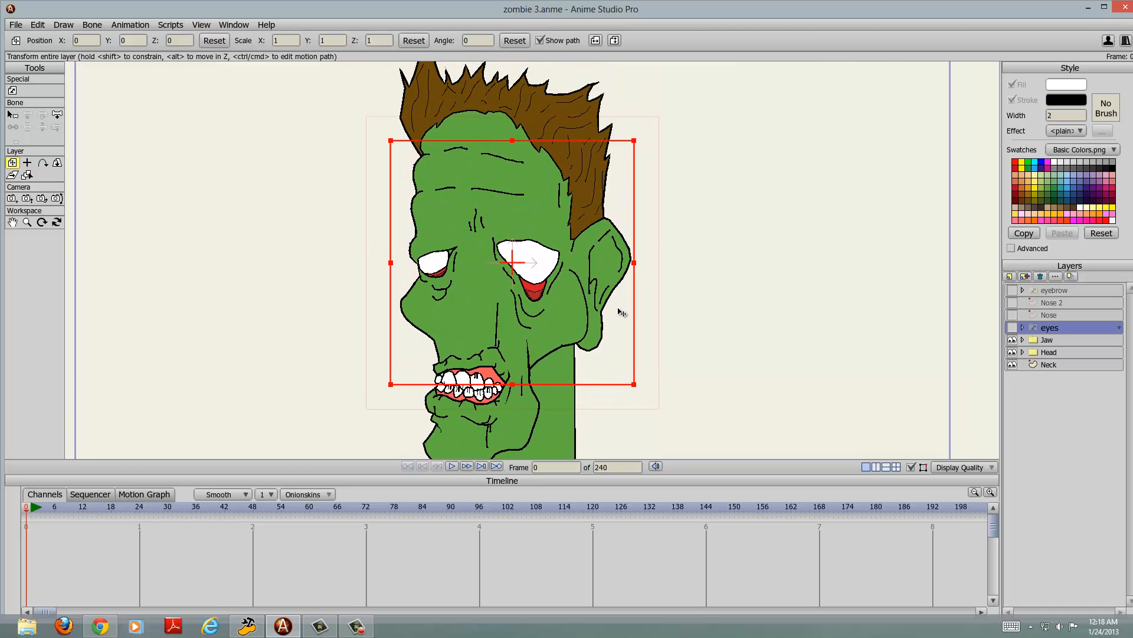
pyautogui.scroll(-2, 600, 317)
pyautogui.scroll(1, 601, 317)
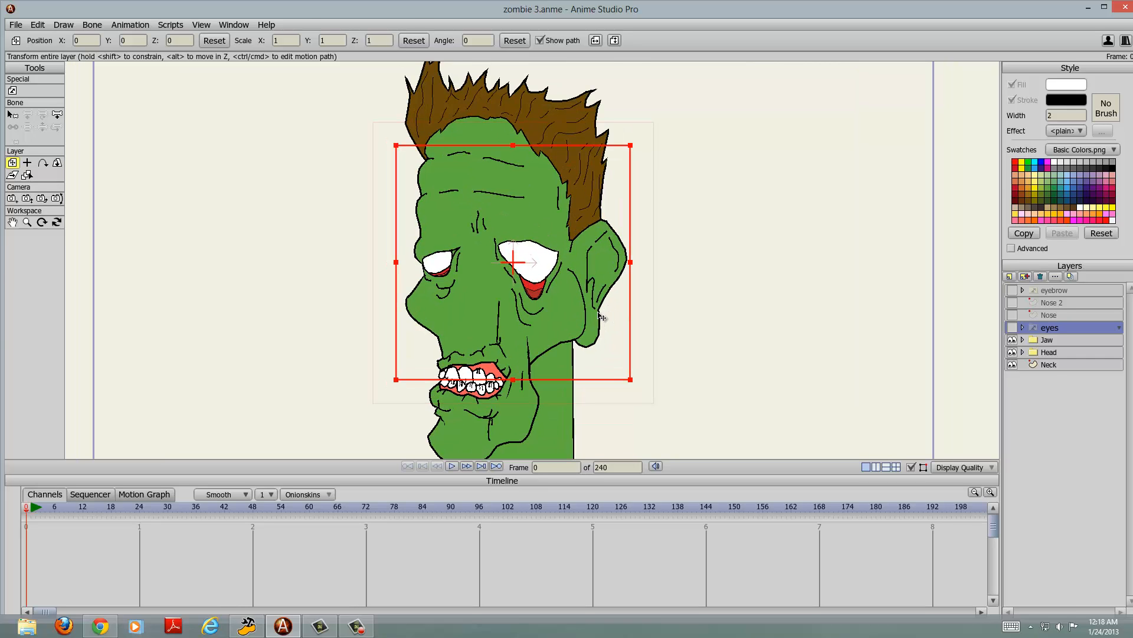
pyautogui.moveTo(599, 313)
pyautogui.mouseDown()
pyautogui.moveTo(600, 284)
pyautogui.moveTo(606, 304)
pyautogui.mouseUp()
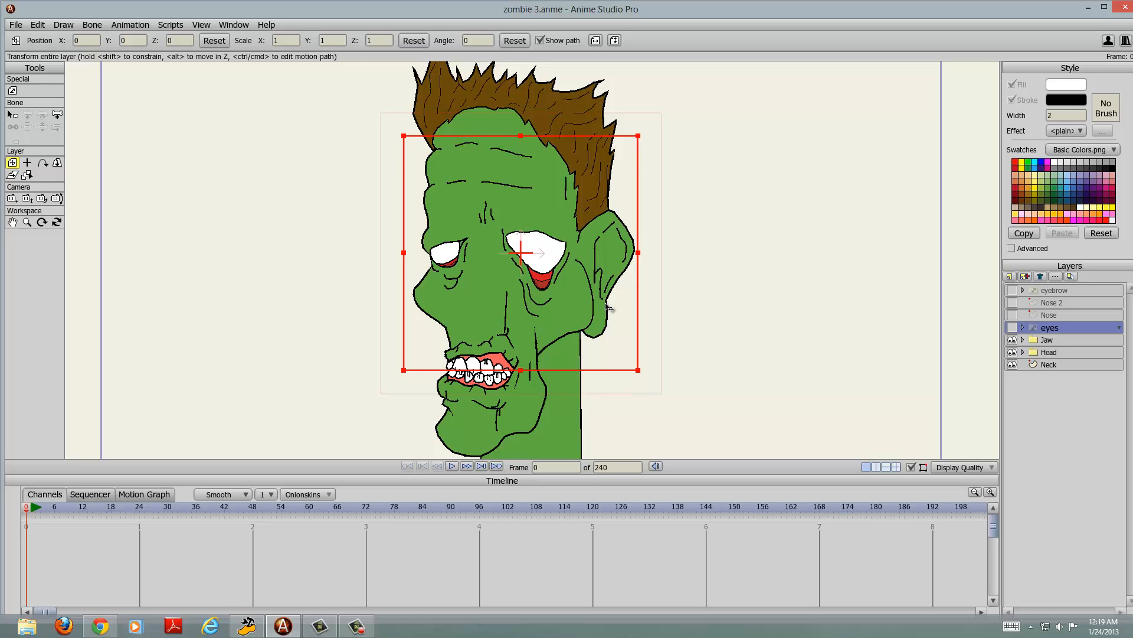
pyautogui.scroll(-2, 608, 307)
pyautogui.scroll(1, 609, 307)
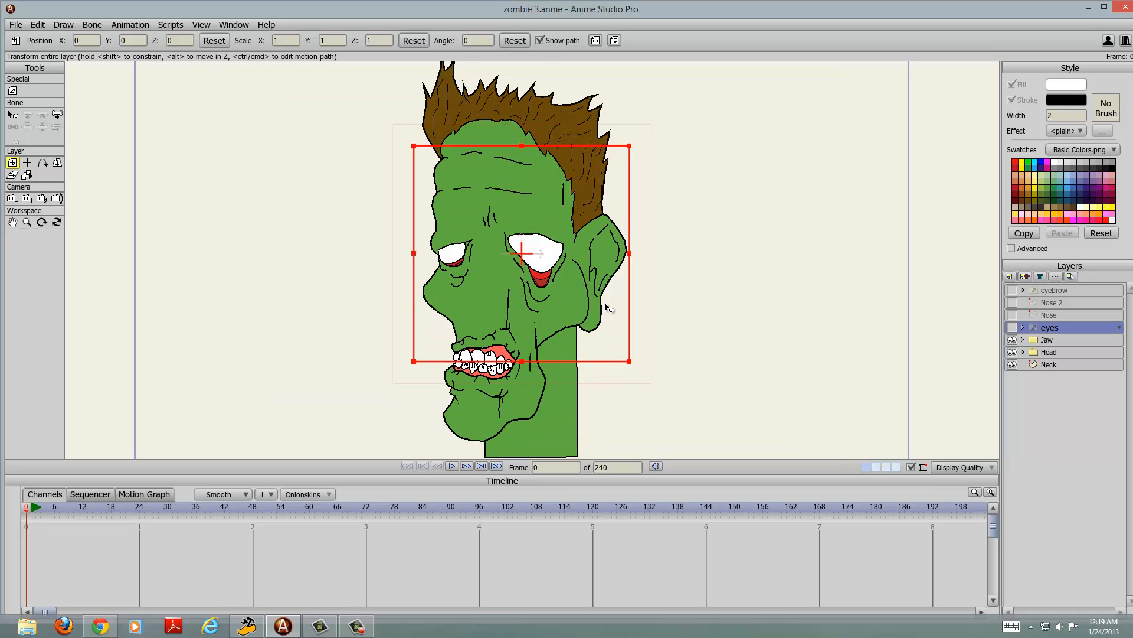
pyautogui.scroll(1, 609, 308)
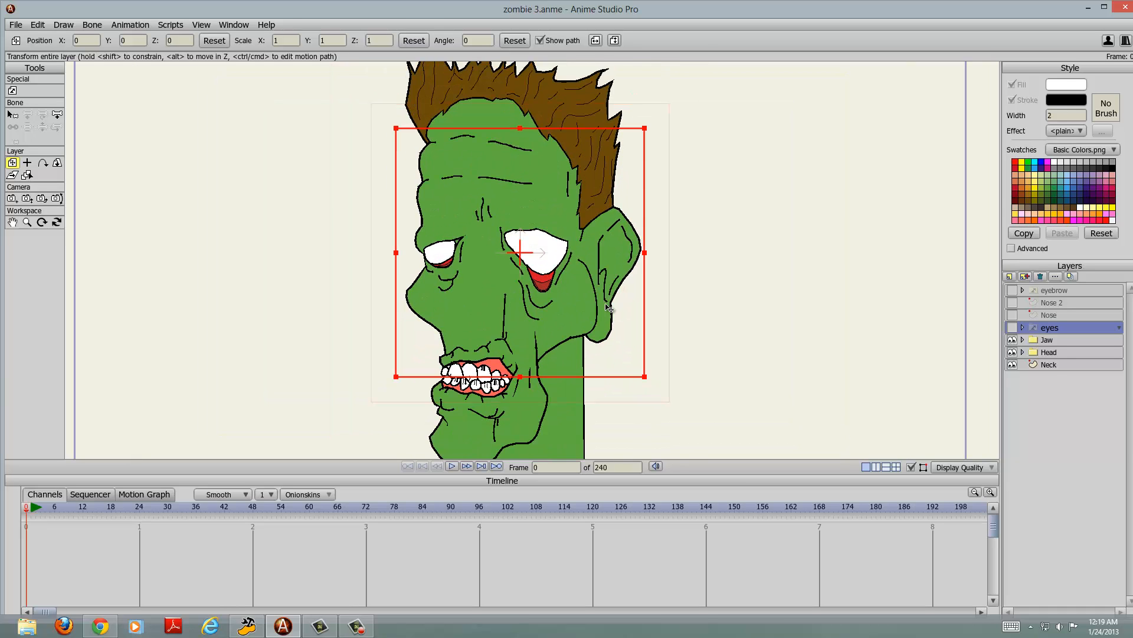
pyautogui.scroll(-1, 609, 307)
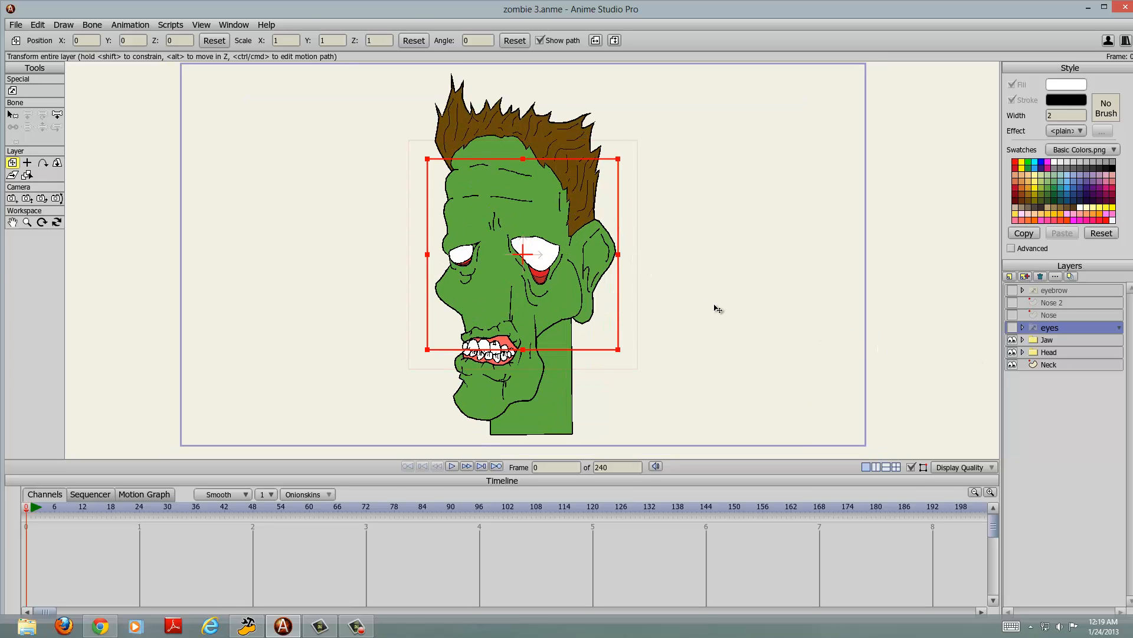
pyautogui.scroll(1, 715, 309)
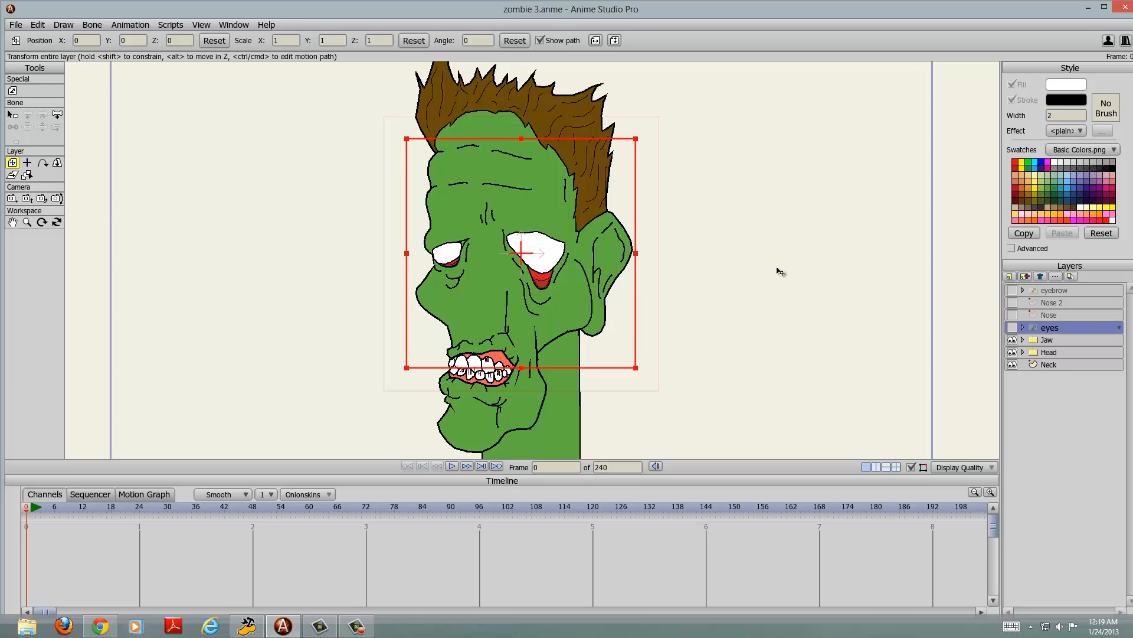
pyautogui.scroll(-1, 777, 270)
pyautogui.moveTo(715, 299); pyautogui.dragTo(719, 291)
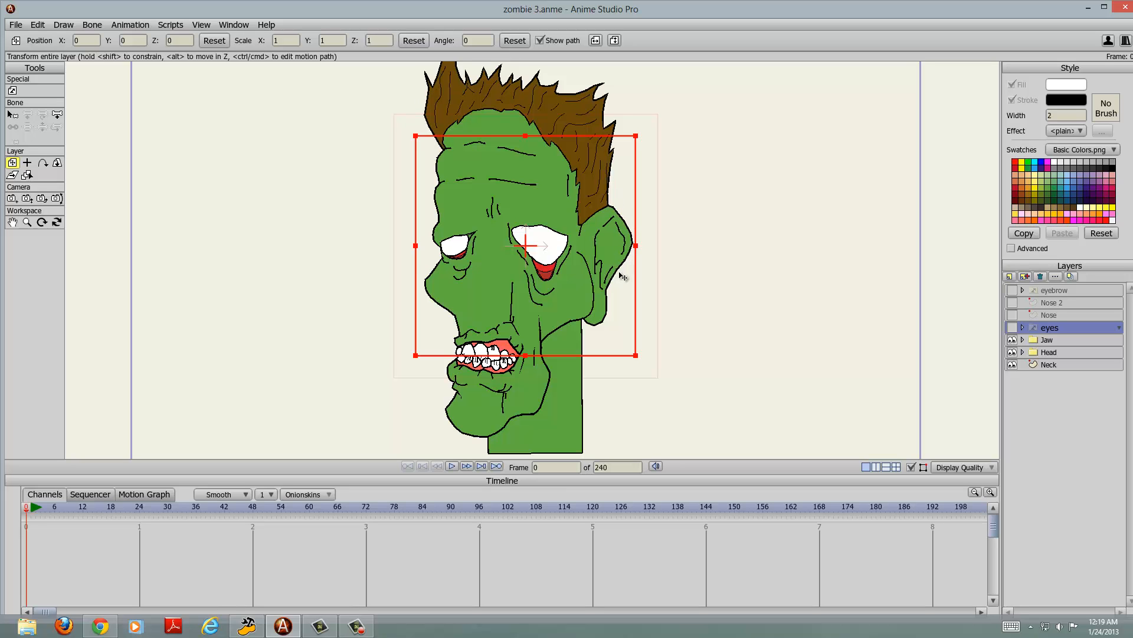
# Step: Expand the Head group layer and select its Hair layer
pyautogui.scroll(8, 489, 145)
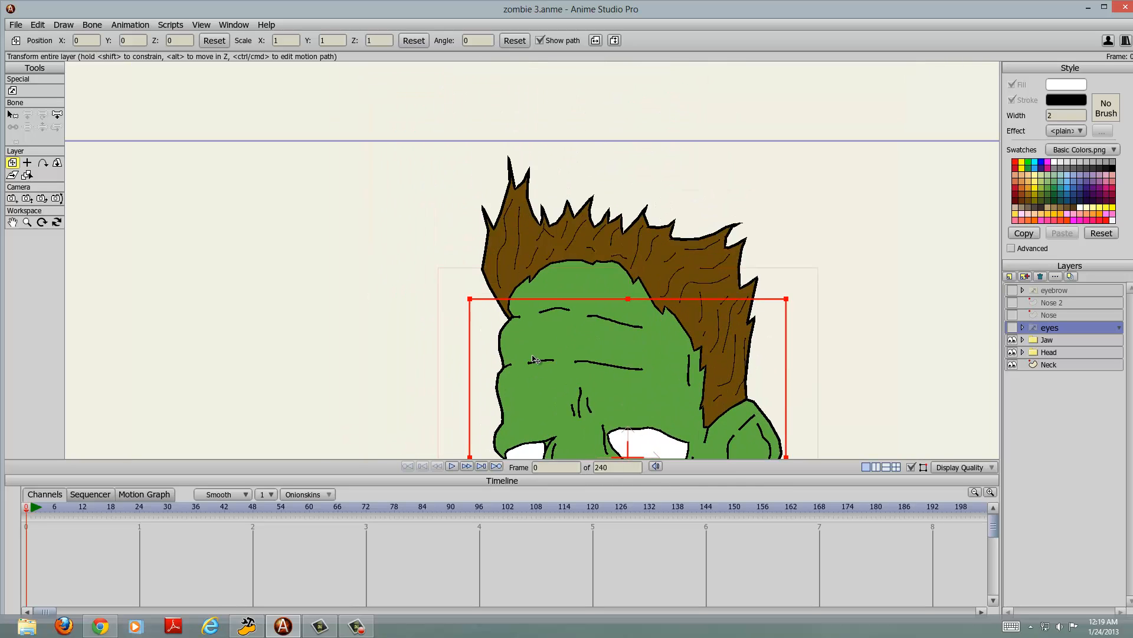
pyautogui.click(1051, 353)
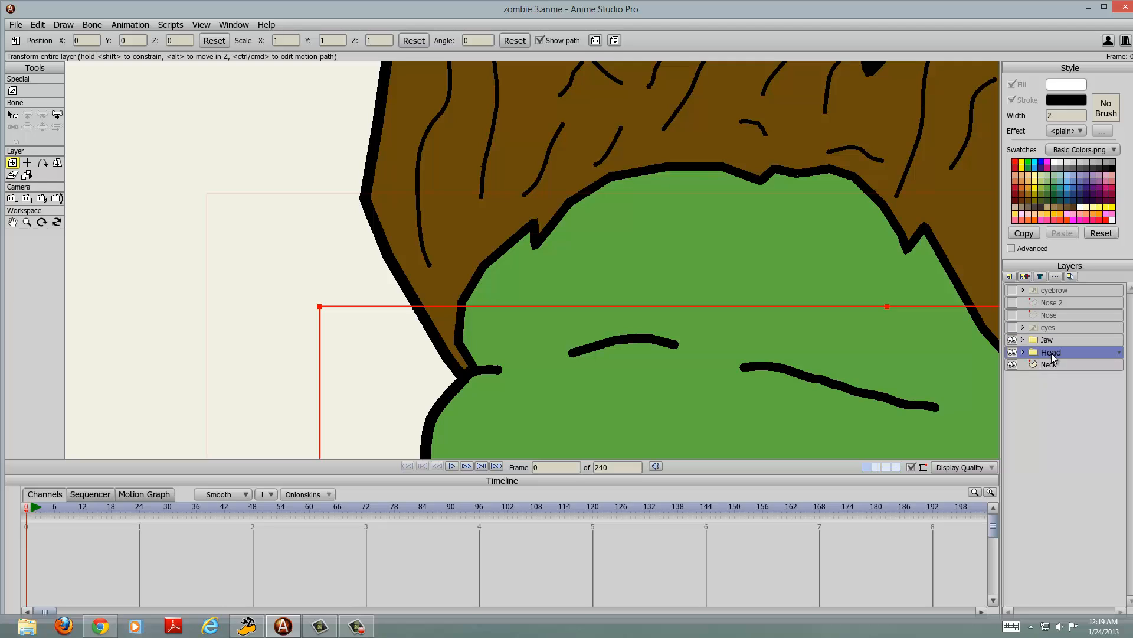
pyautogui.click(1012, 352)
pyautogui.click(1024, 352)
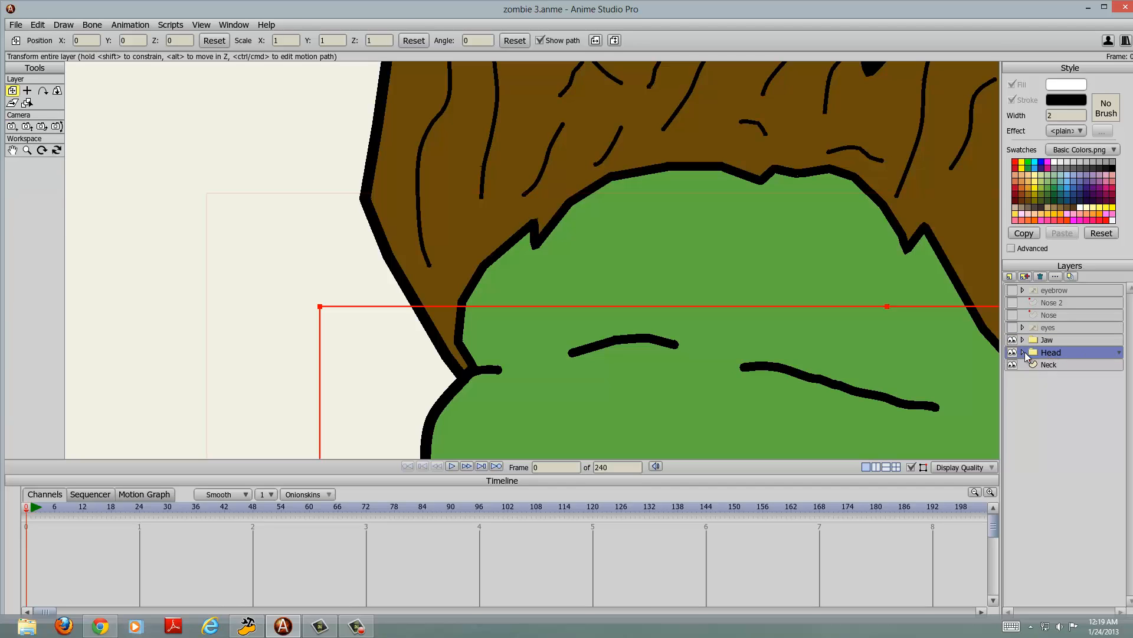
pyautogui.click(1062, 377)
pyautogui.click(1064, 366)
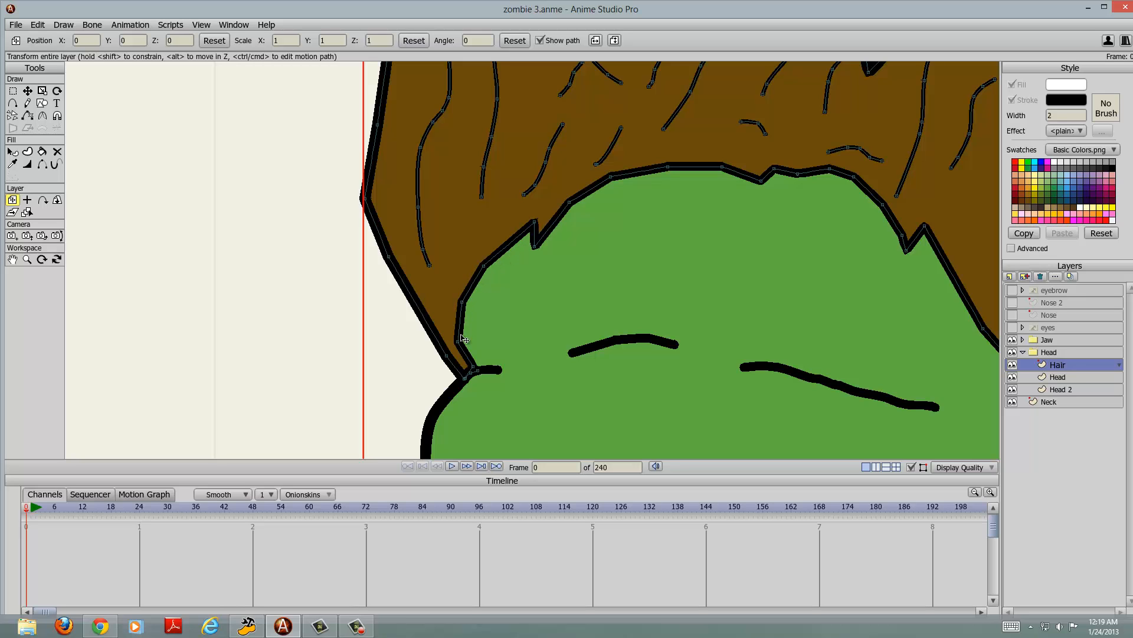
pyautogui.scroll(-5, 464, 386)
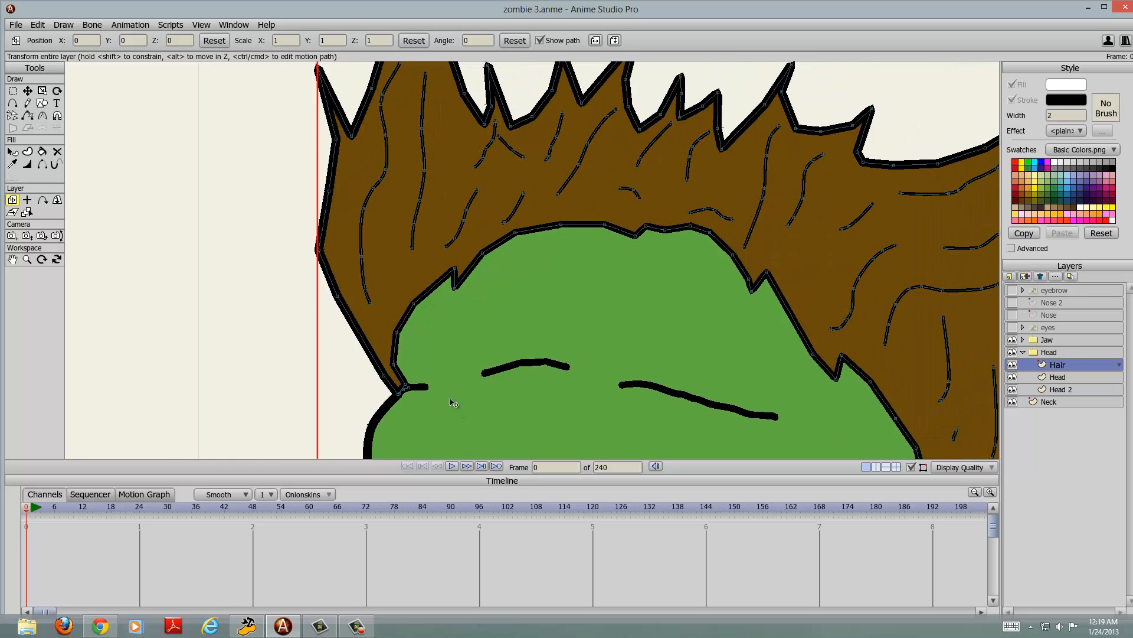
pyautogui.scroll(-2, 453, 287)
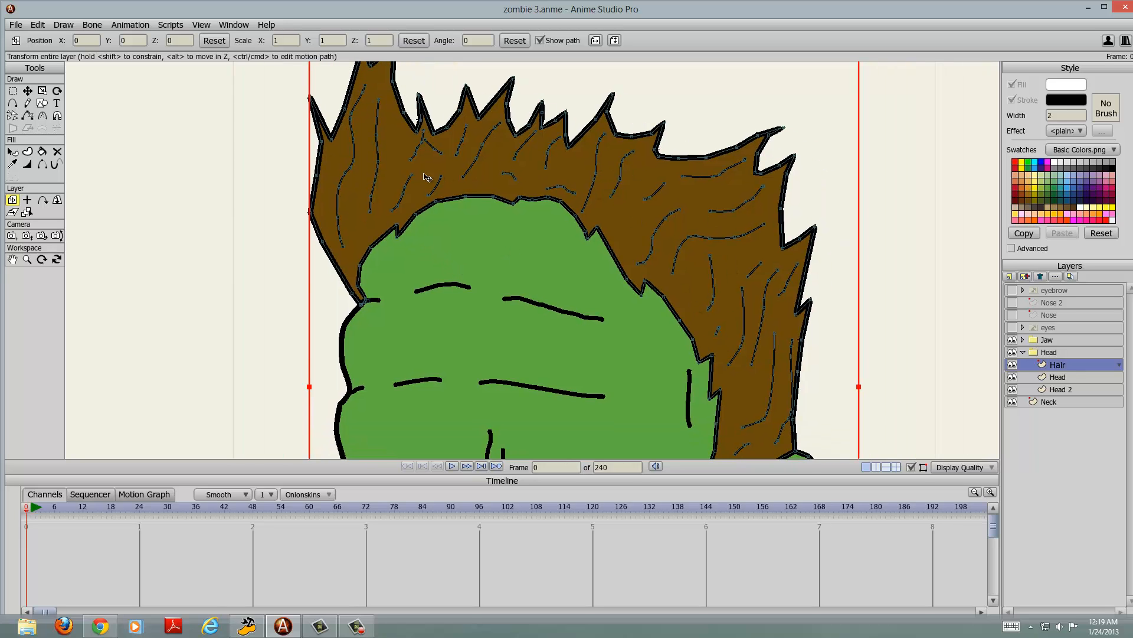
pyautogui.scroll(-3, 534, 282)
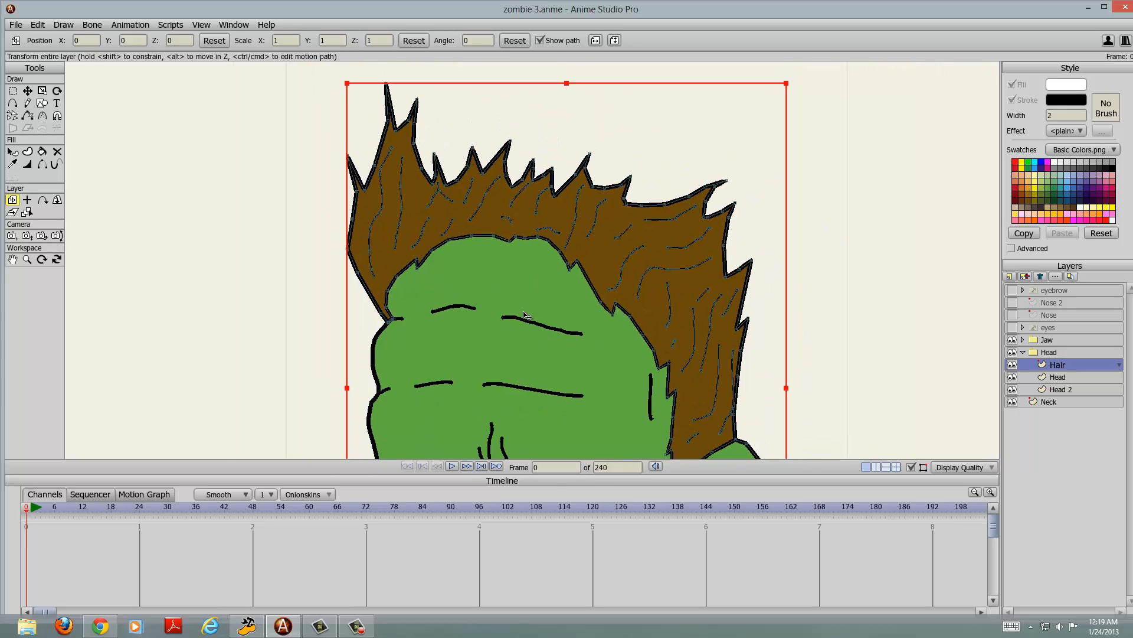
pyautogui.scroll(-2, 563, 343)
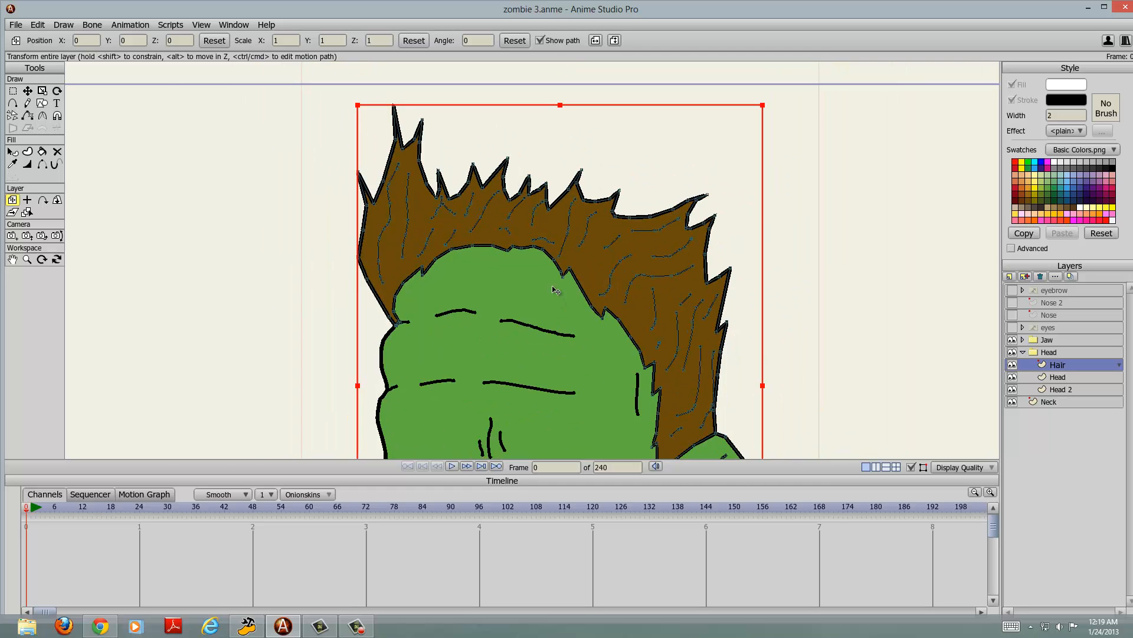
pyautogui.scroll(-1, 523, 324)
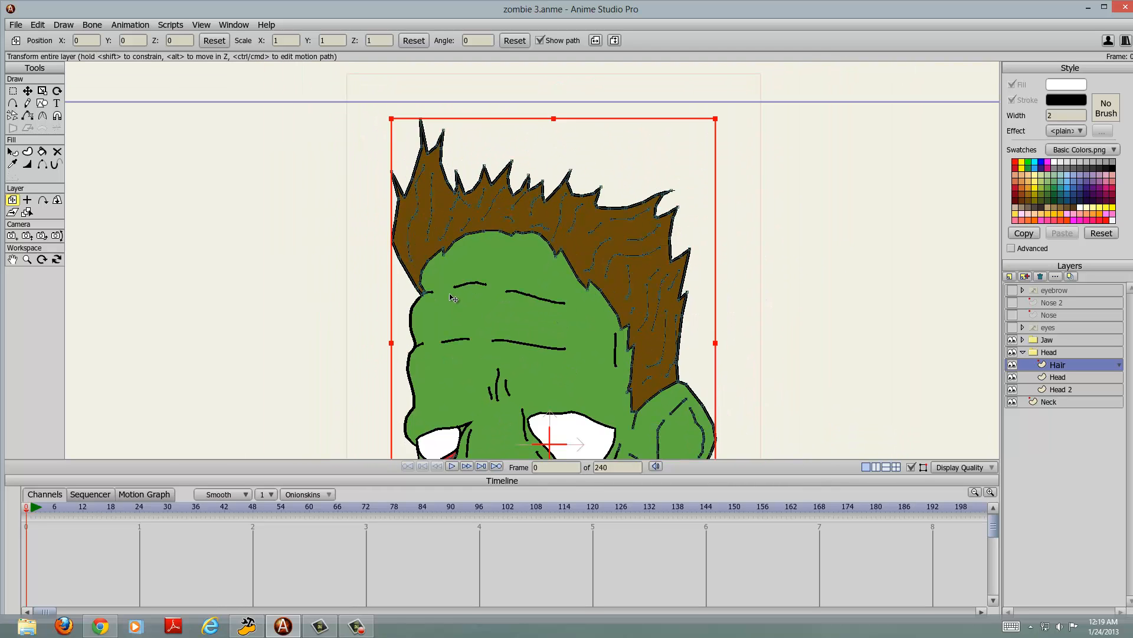
# Step: Examine the hair strokes up close and select the Head layer inside the Head group
pyautogui.moveTo(454, 294); pyautogui.dragTo(561, 231)
pyautogui.scroll(3, 481, 248)
pyautogui.scroll(2, 560, 231)
pyautogui.scroll(-2, 558, 228)
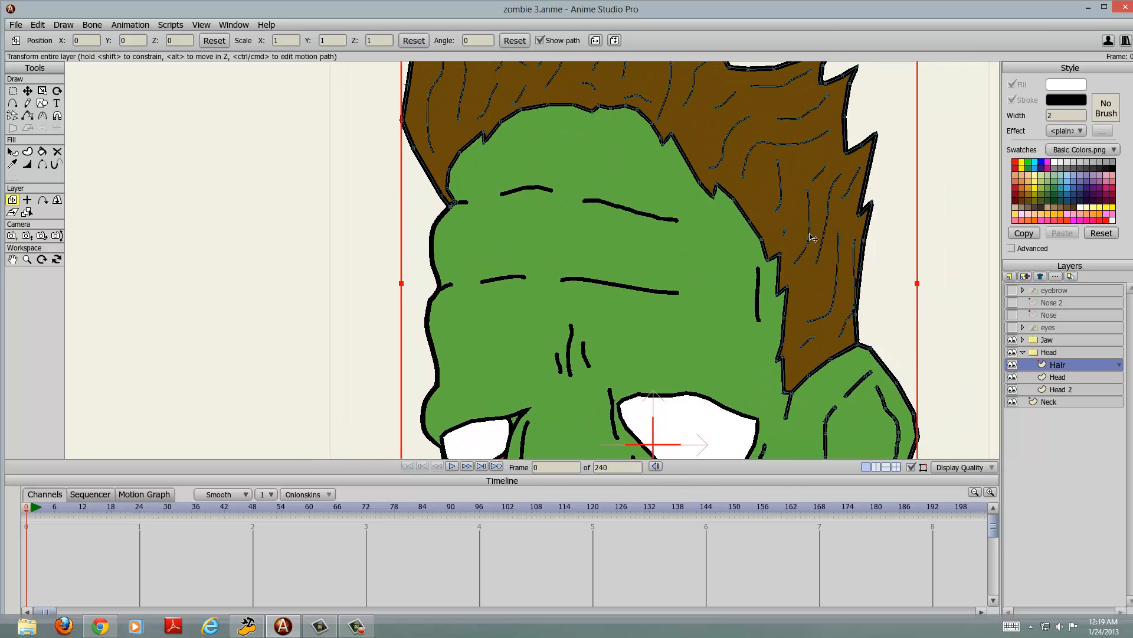
pyautogui.click(1054, 377)
pyautogui.moveTo(536, 220); pyautogui.dragTo(405, 34)
pyautogui.moveTo(651, 276); pyautogui.dragTo(682, 101)
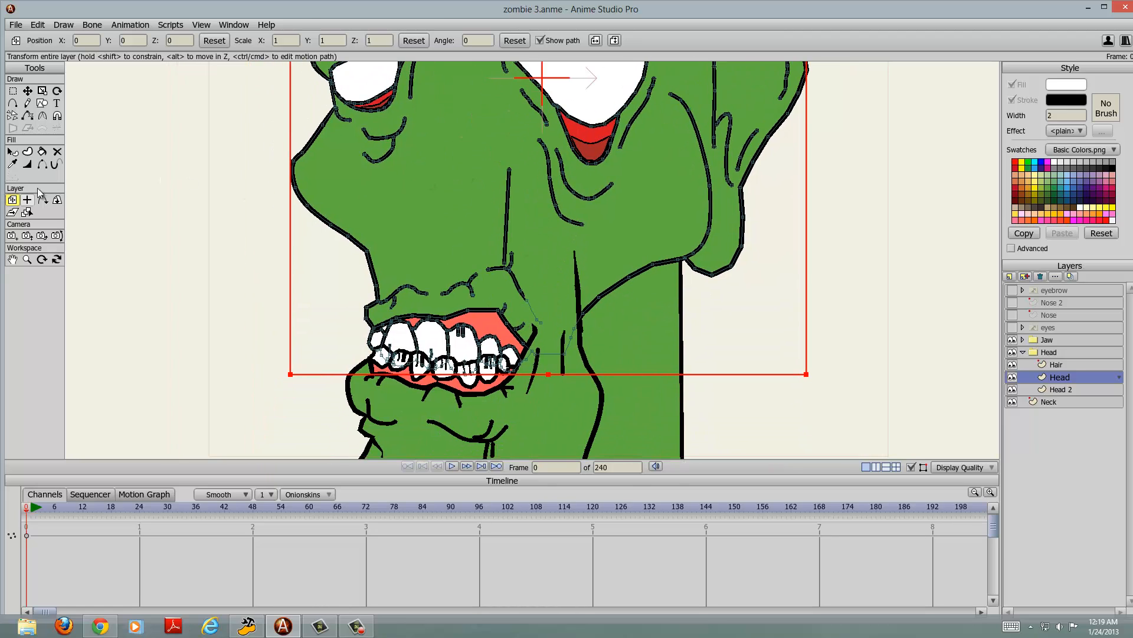
# Step: Select the connected edges of the whole head shape with the Create Shape tool and clear the selection
pyautogui.click(33, 151)
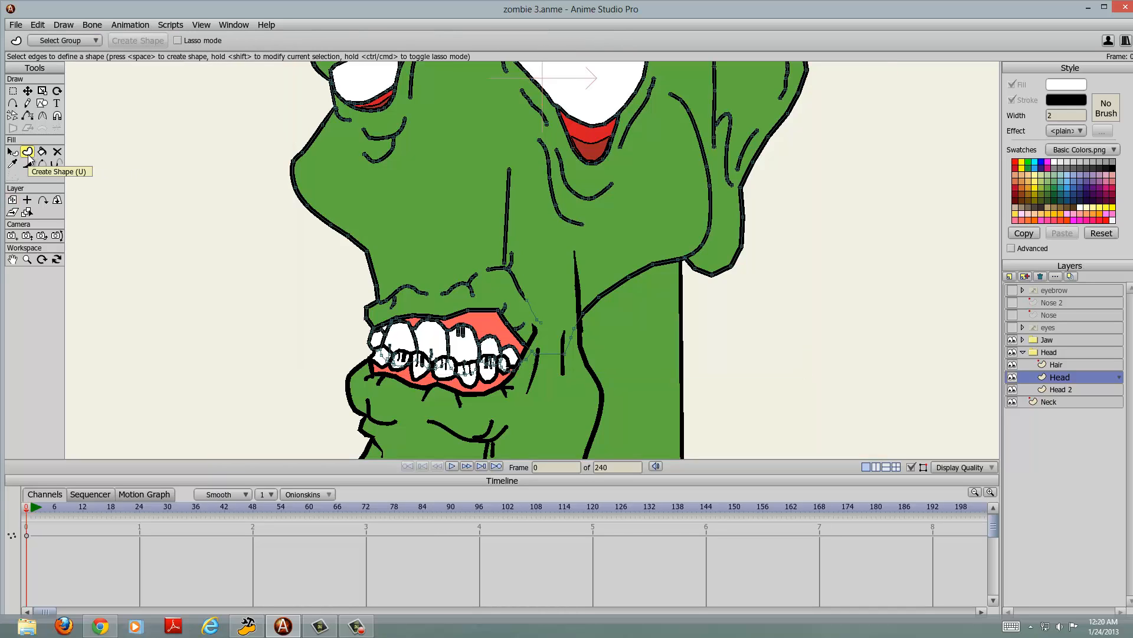
pyautogui.click(298, 171)
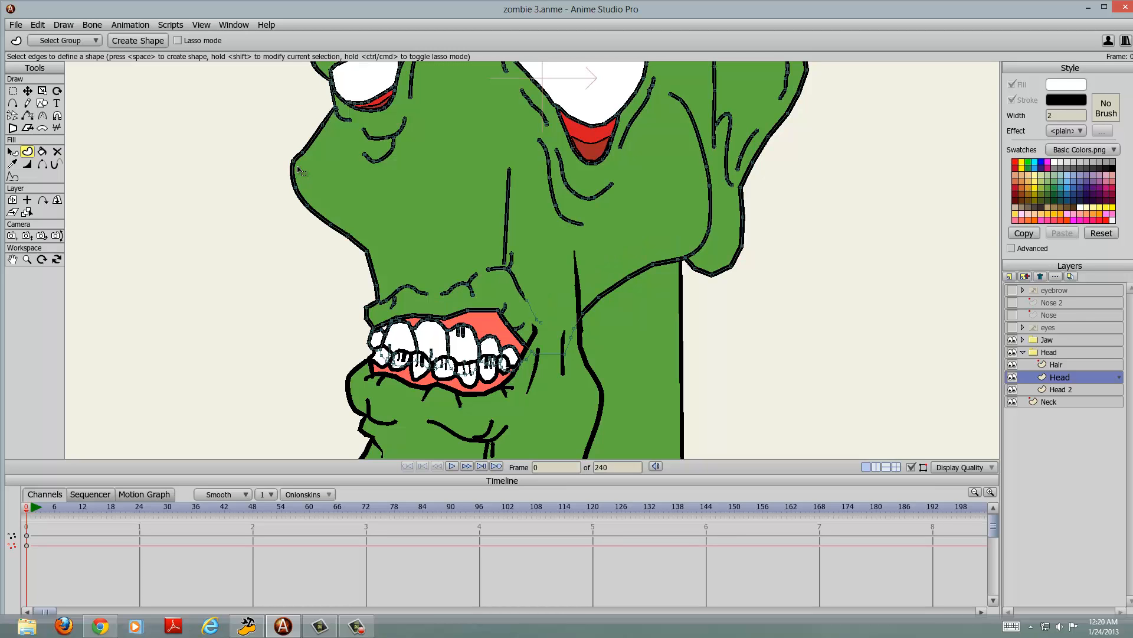
pyautogui.click(295, 170)
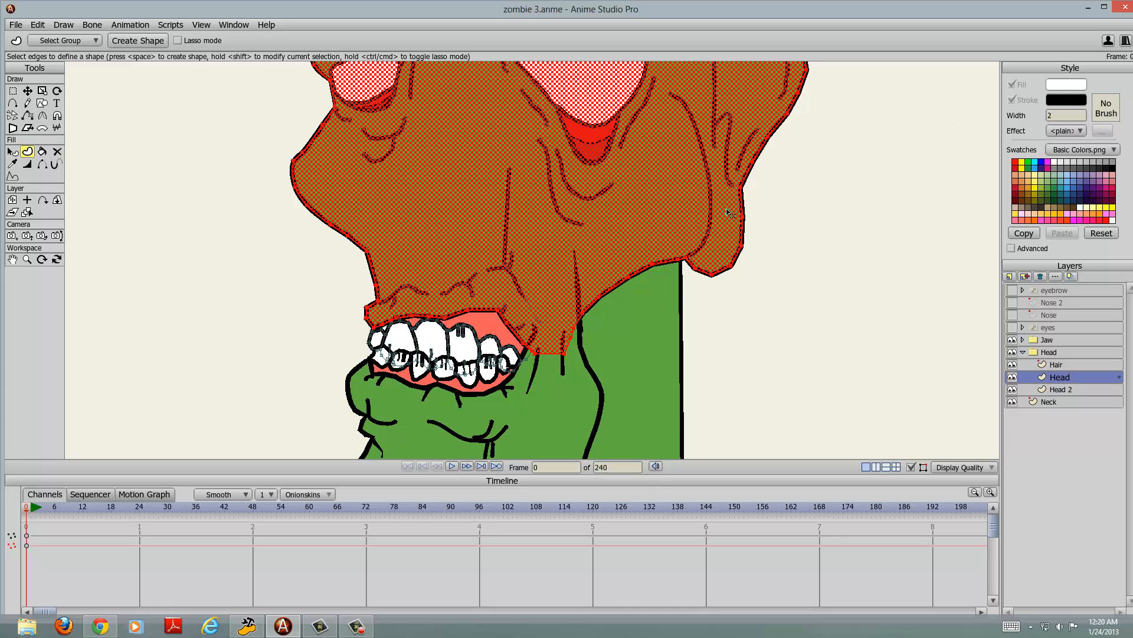
pyautogui.scroll(-5, 727, 213)
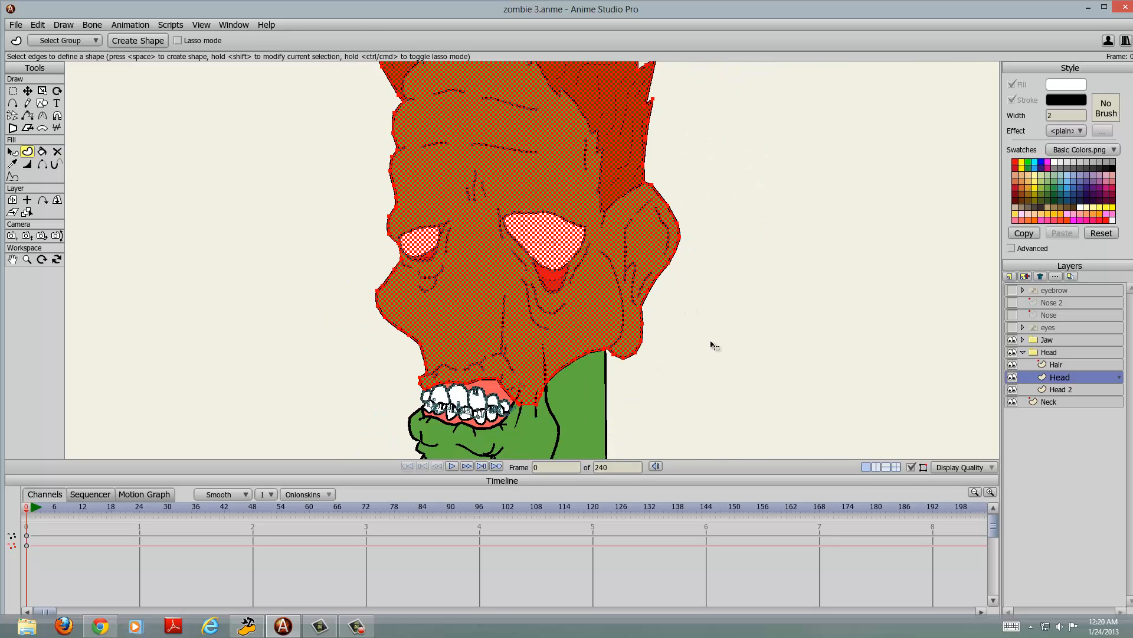
pyautogui.scroll(1, 713, 345)
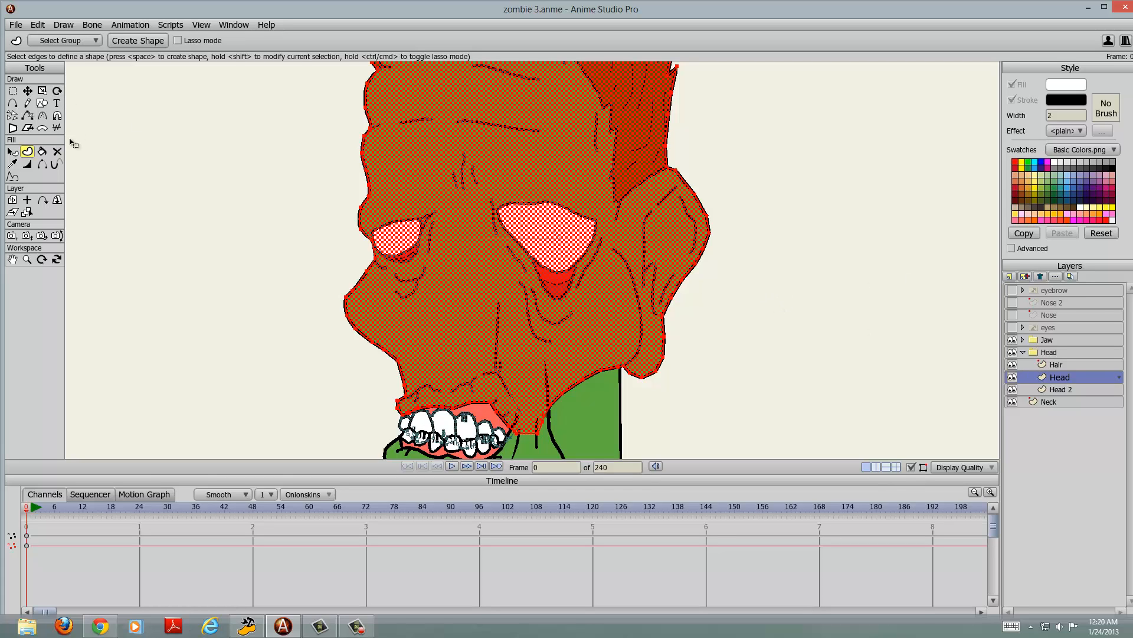
pyautogui.scroll(-2, 850, 305)
pyautogui.scroll(-1, 995, 369)
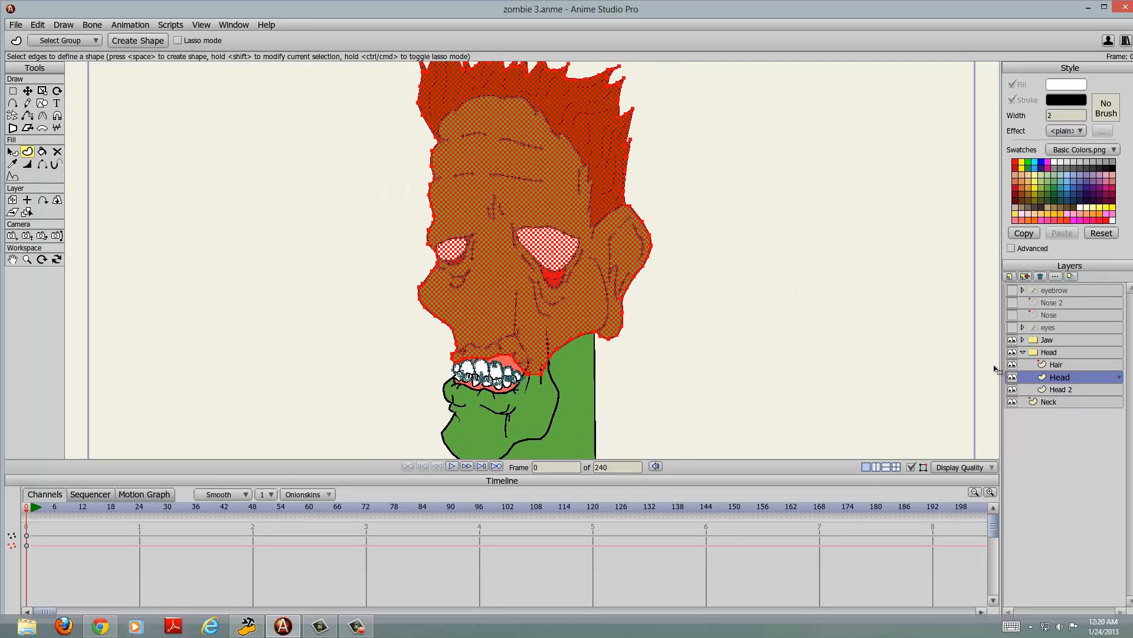
pyautogui.click(315, 173)
# Step: Examine the head's facial lines, mouth area and the overlap with the jaw and neck
pyautogui.scroll(2, 673, 290)
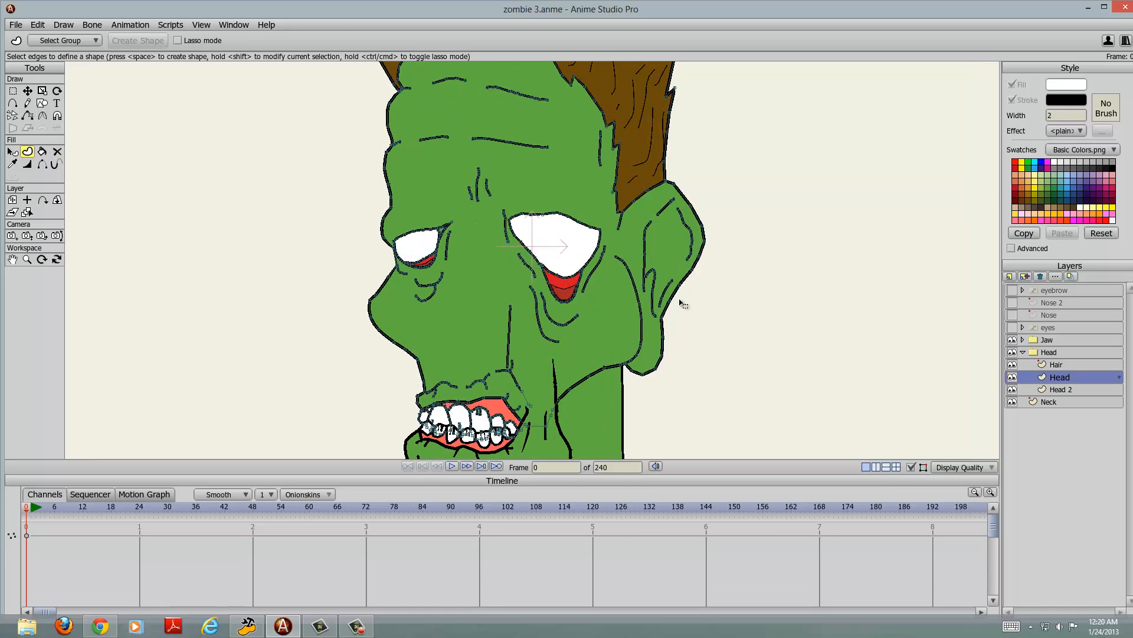
pyautogui.scroll(4, 682, 303)
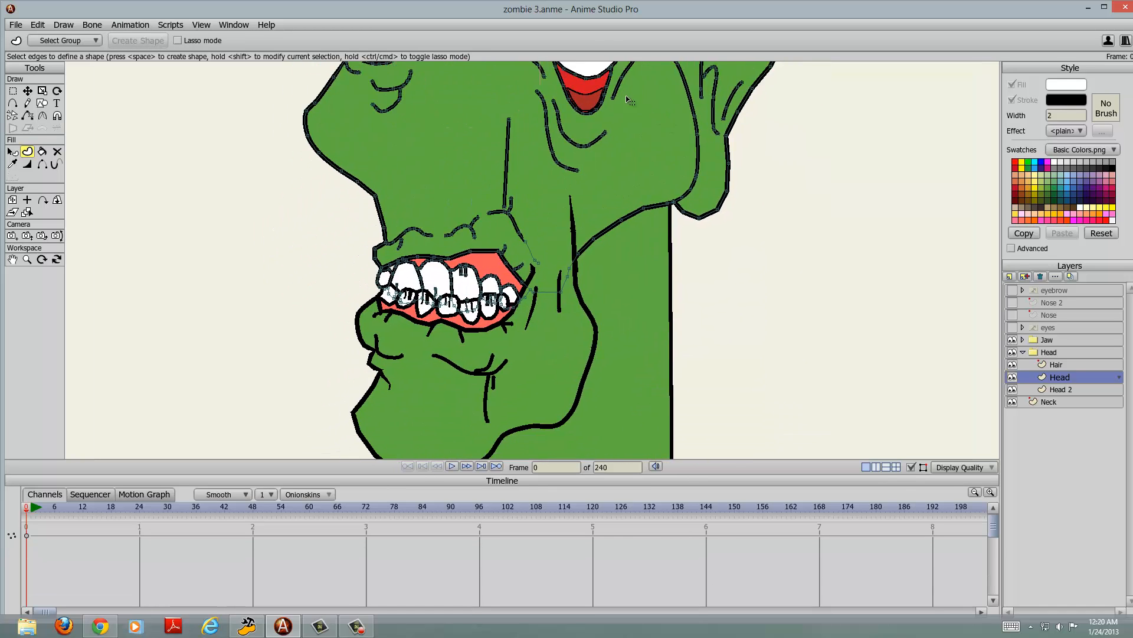
pyautogui.moveTo(627, 99); pyautogui.dragTo(580, 60)
pyautogui.scroll(-1, 567, 211)
pyautogui.moveTo(524, 164); pyautogui.dragTo(487, 321)
pyautogui.scroll(-1, 565, 273)
pyautogui.scroll(-1, 496, 317)
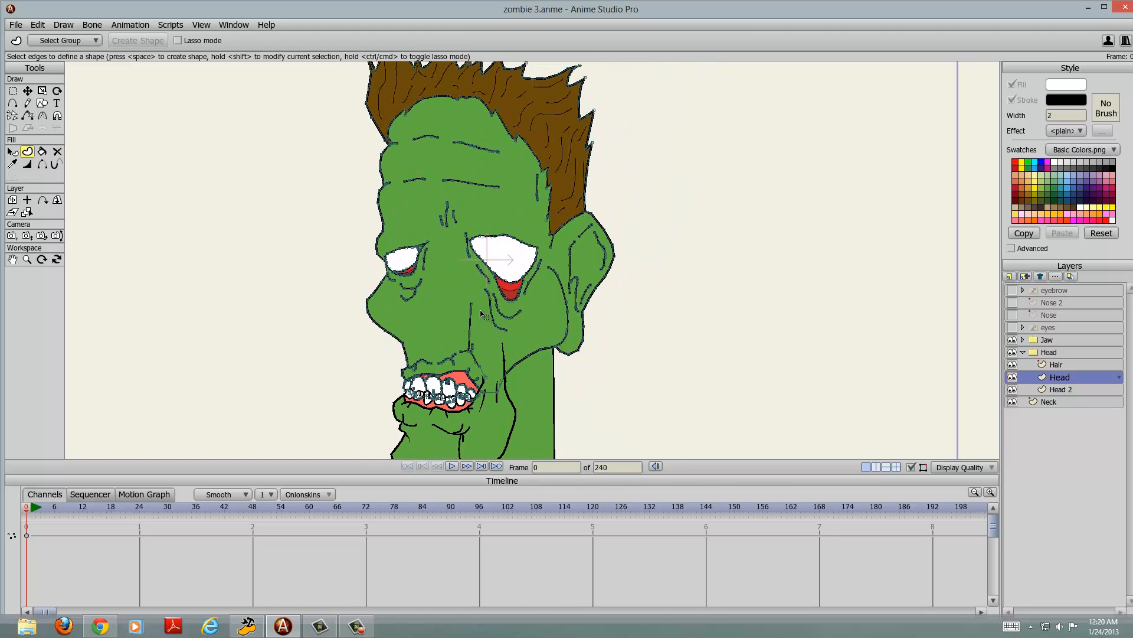
pyautogui.scroll(-1, 481, 314)
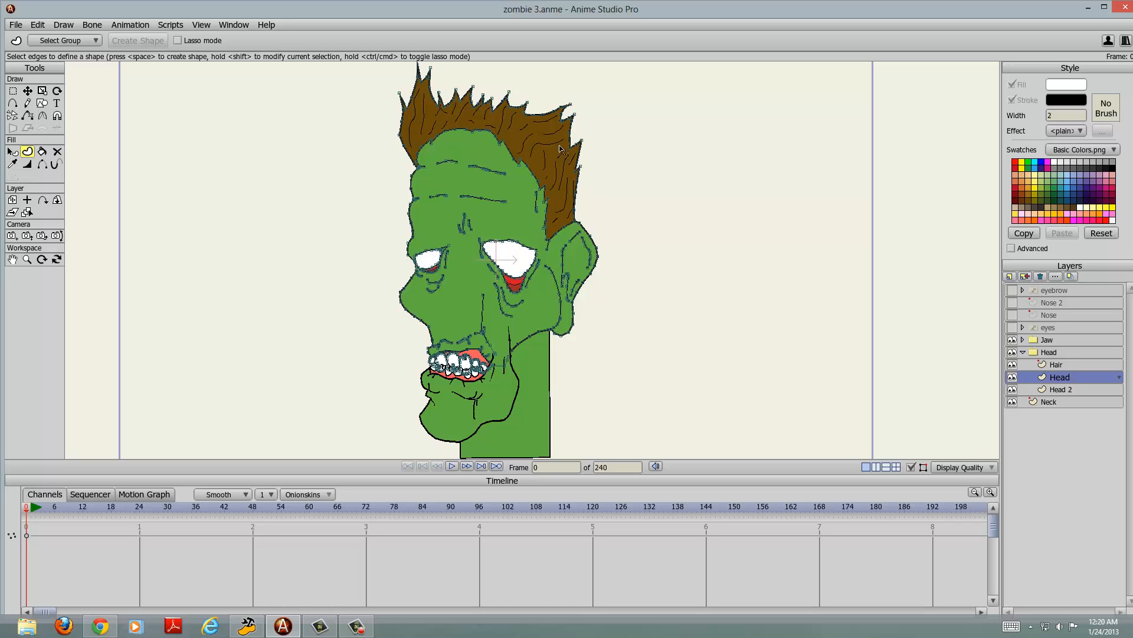
# Step: Hide the Neck, Jaw and Head group layers, including Hair, Head and Head 2, and display the tracing image
pyautogui.click(1012, 401)
pyautogui.click(1012, 389)
pyautogui.click(1012, 377)
pyautogui.click(1013, 362)
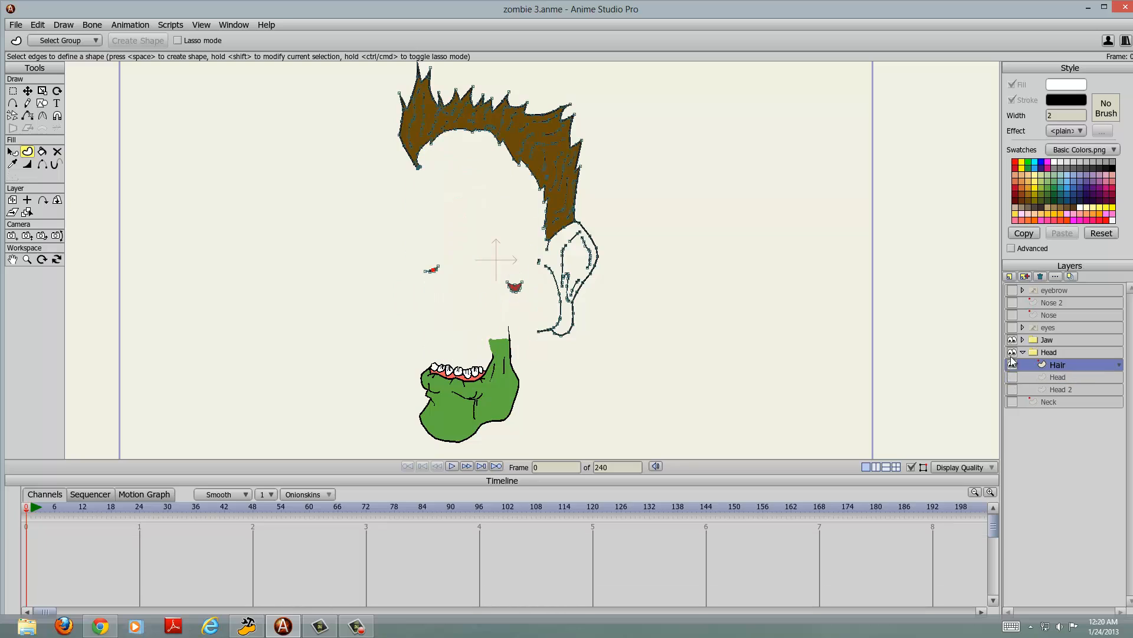
pyautogui.click(1012, 352)
pyautogui.click(1012, 339)
pyautogui.click(1011, 366)
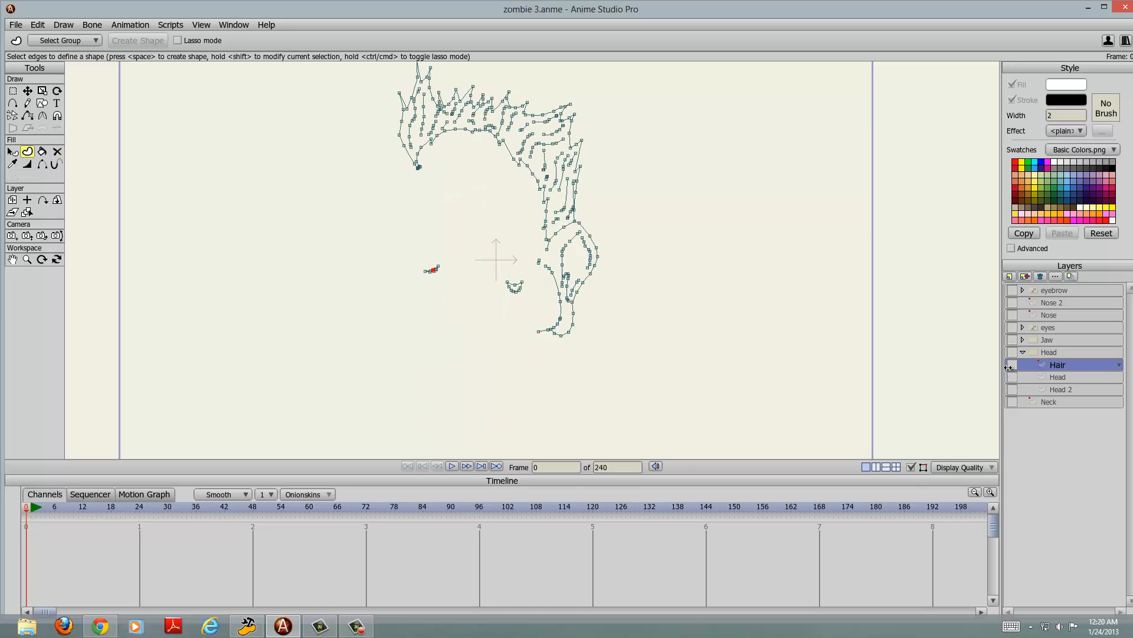
pyautogui.click(203, 26)
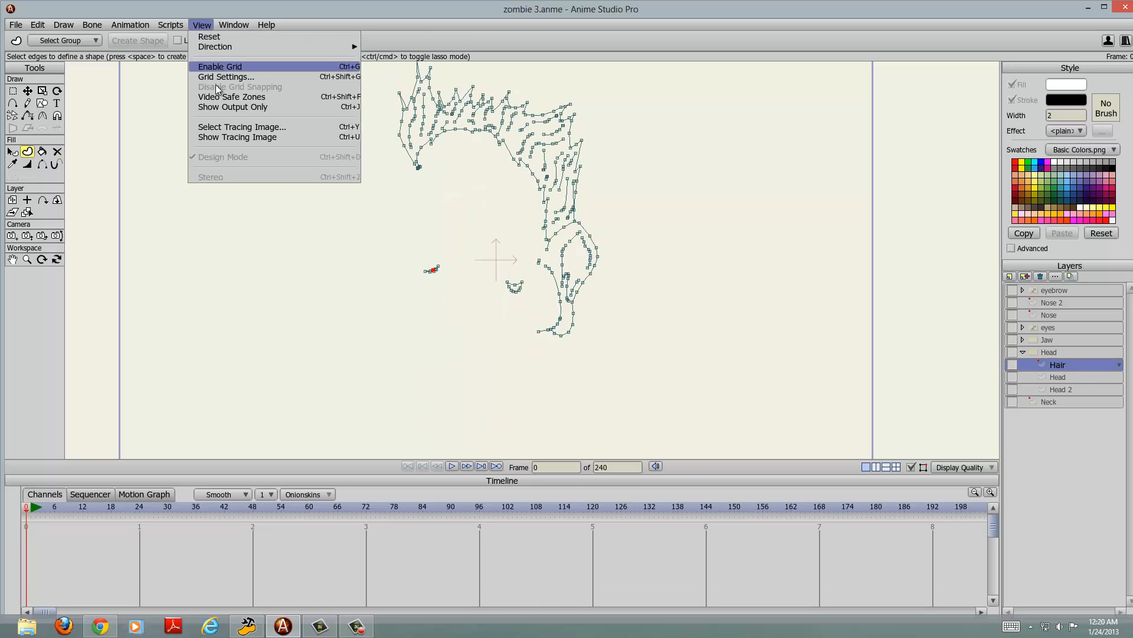
pyautogui.click(227, 137)
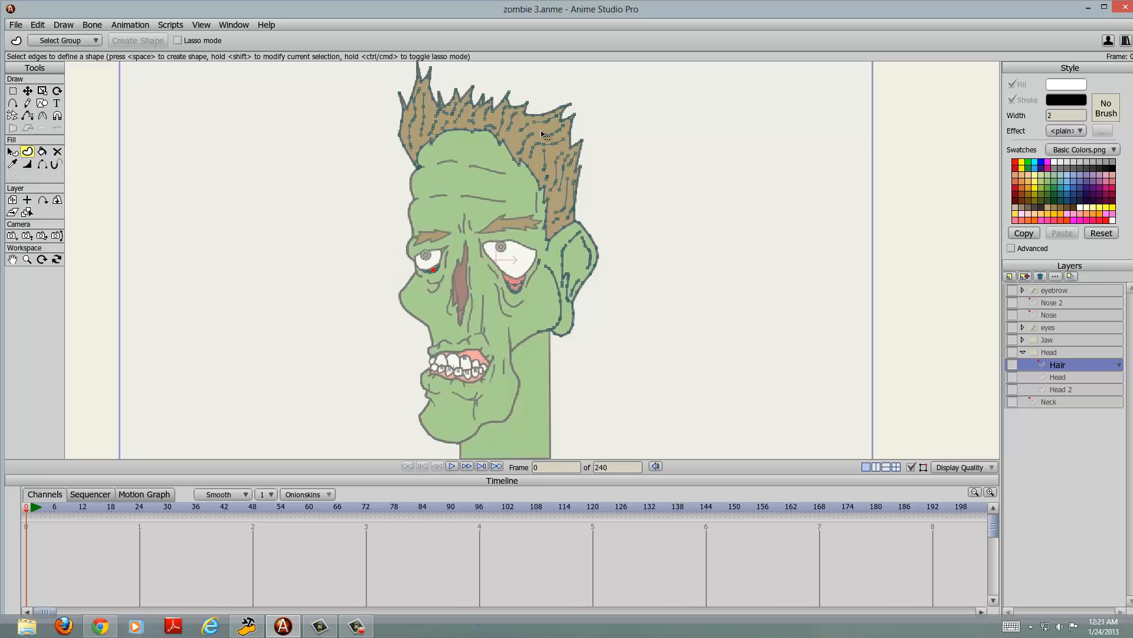
# Step: Expand the eyebrow layer and make its Eyebrow sublayer and the Nose 2 and Nose layers visible
pyautogui.click(1022, 290)
pyautogui.click(1013, 303)
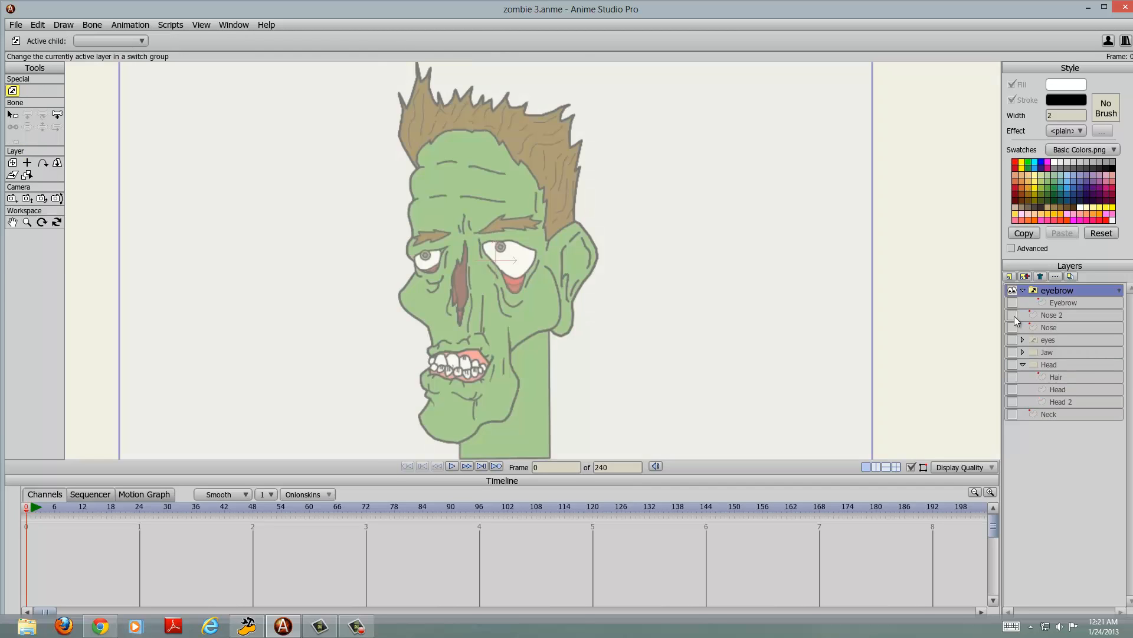
pyautogui.click(1012, 303)
pyautogui.click(1013, 315)
pyautogui.click(1012, 327)
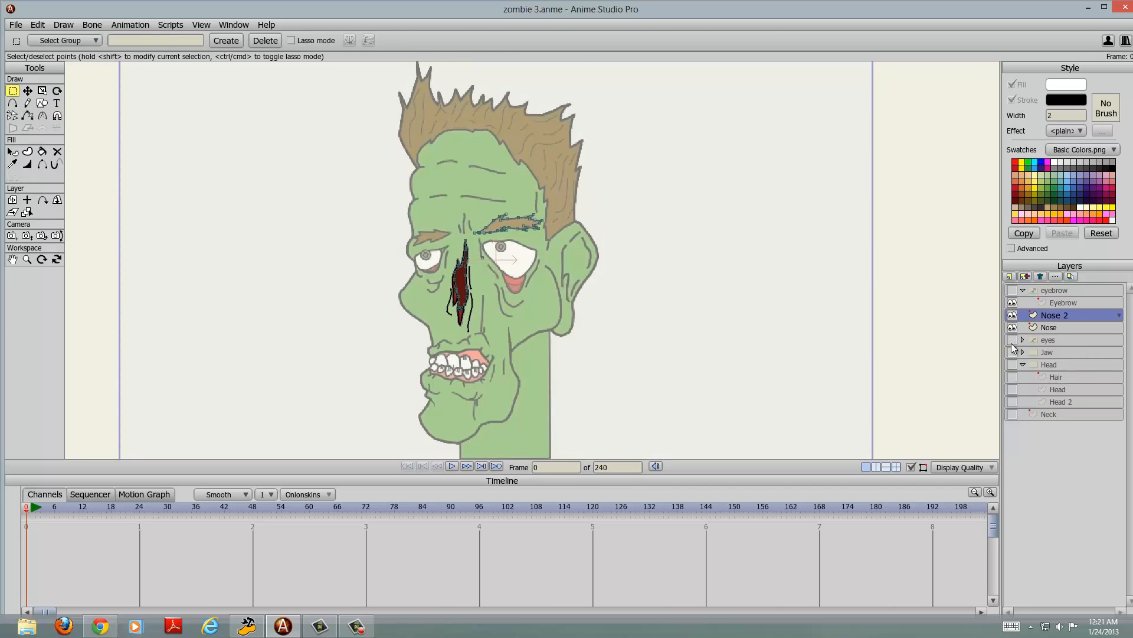
# Step: Make the eyes, Jaw and Neck layers and the Head group with Hair, Head and Head 2 visible
pyautogui.click(1013, 340)
pyautogui.click(1012, 352)
pyautogui.click(1012, 365)
pyautogui.click(1013, 377)
pyautogui.click(1012, 389)
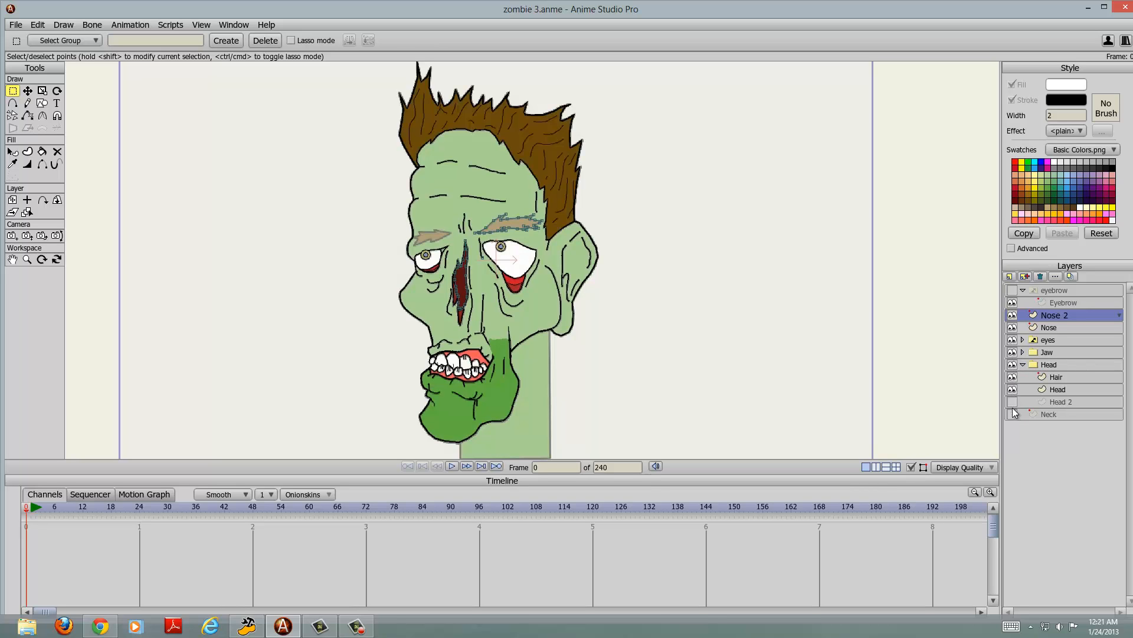
pyautogui.click(1013, 414)
pyautogui.click(1012, 402)
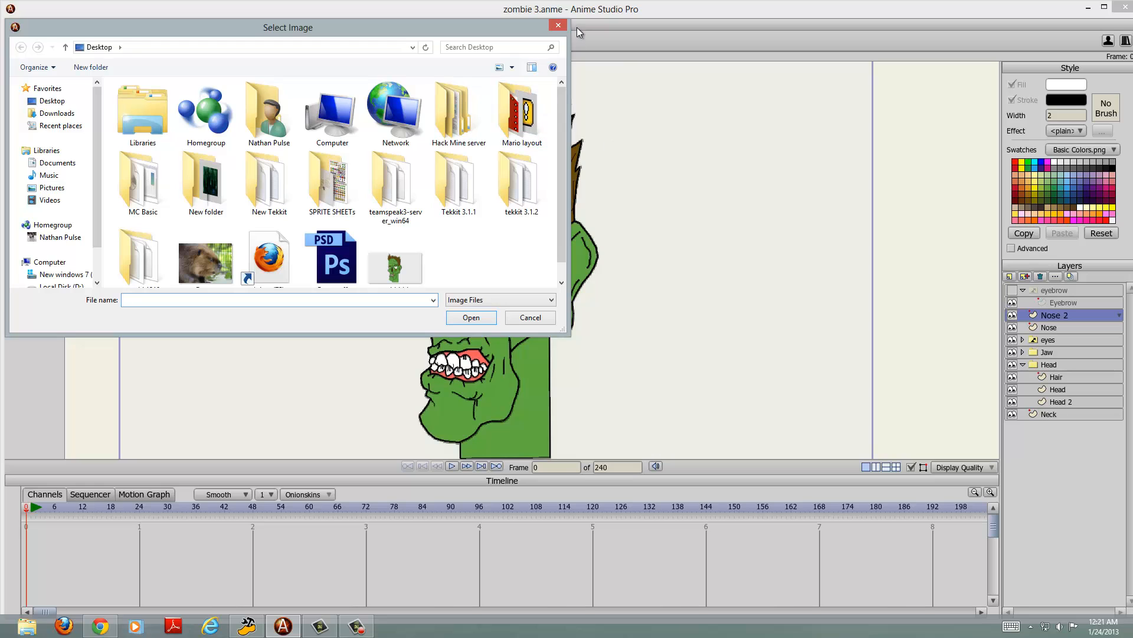
# Step: Dismiss the Select Image dialog and make the eyebrow layer visible
pyautogui.click(558, 26)
pyautogui.click(1013, 291)
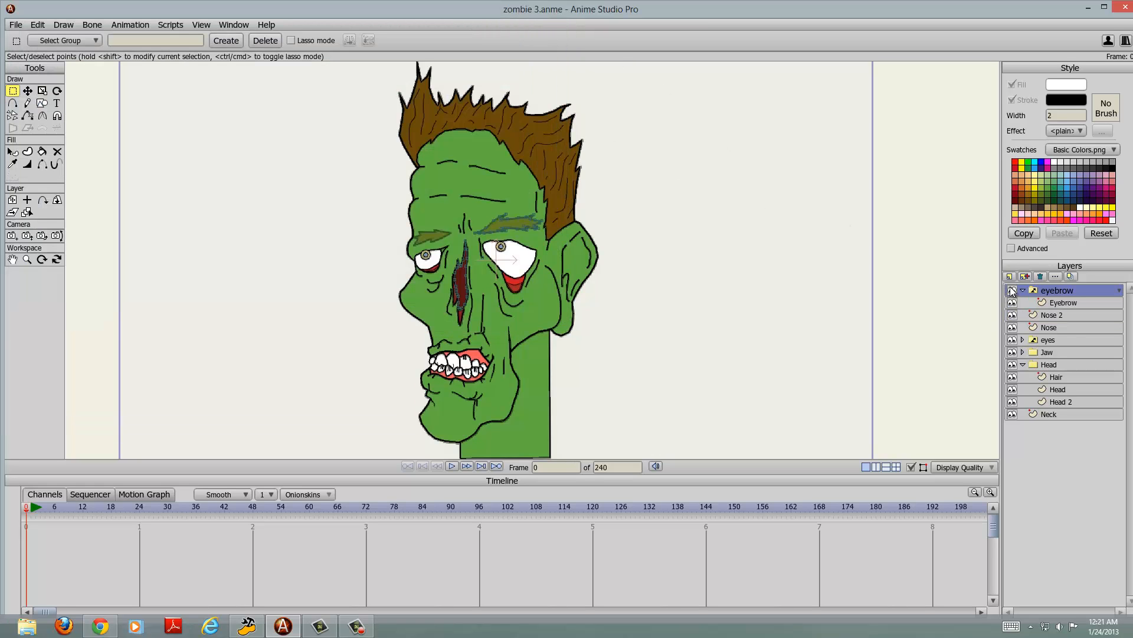
pyautogui.scroll(3, 603, 224)
pyautogui.moveTo(602, 223); pyautogui.dragTo(607, 182)
pyautogui.scroll(2, 607, 181)
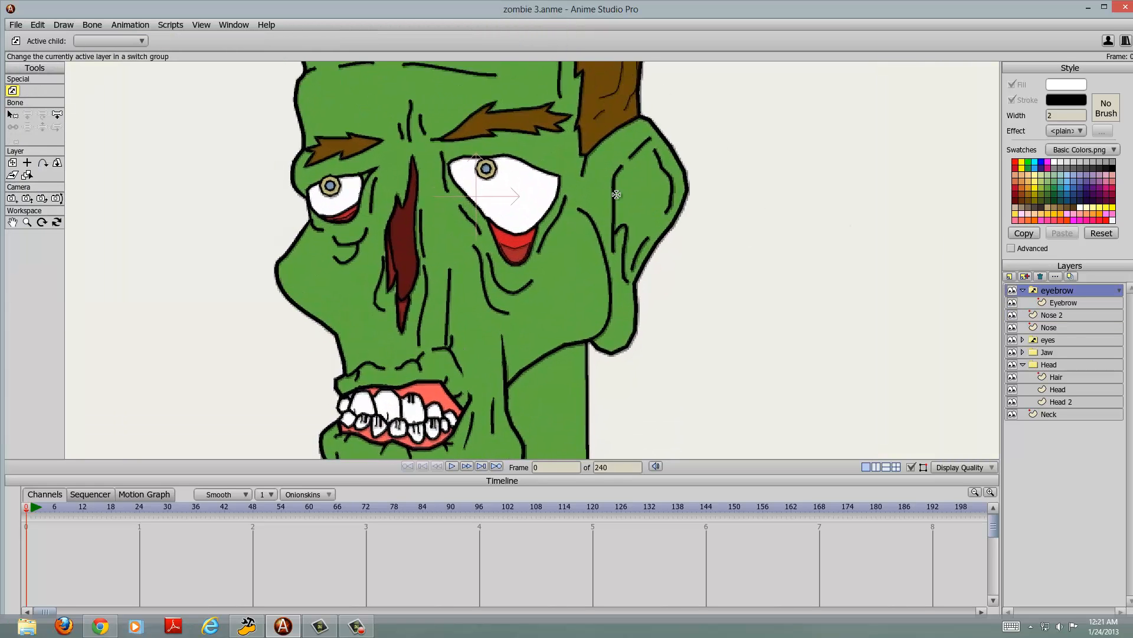
# Step: Hide the eyebrow, Nose 2, Nose, eyes, Head group and Jaw layers
pyautogui.click(1012, 290)
pyautogui.click(1012, 314)
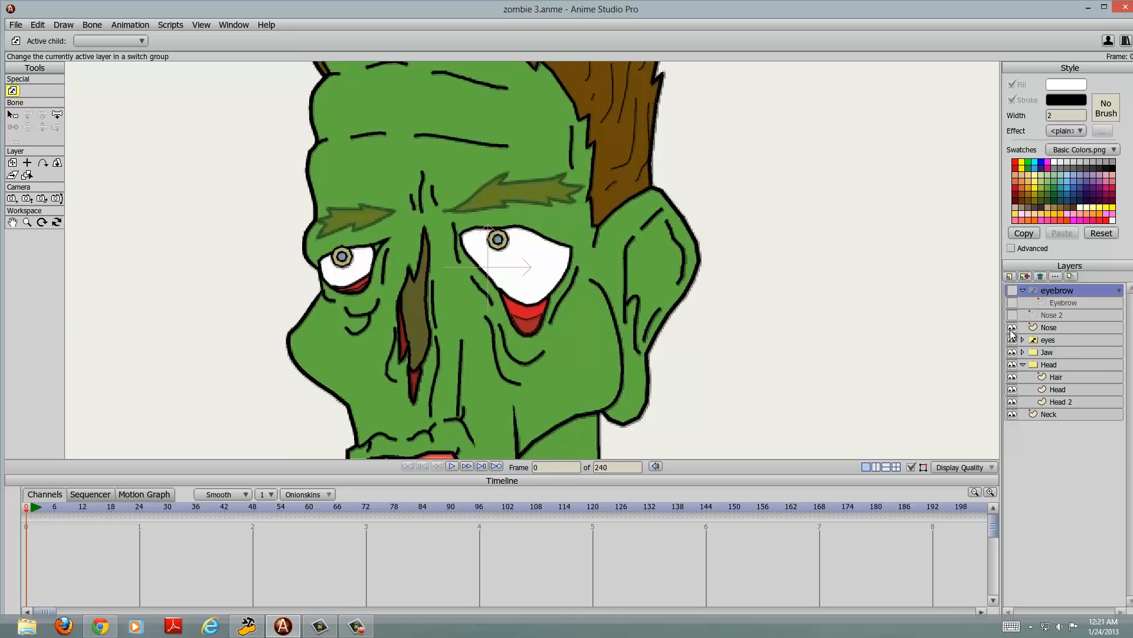
pyautogui.click(1012, 327)
pyautogui.click(1013, 339)
pyautogui.click(1012, 364)
pyautogui.click(1012, 352)
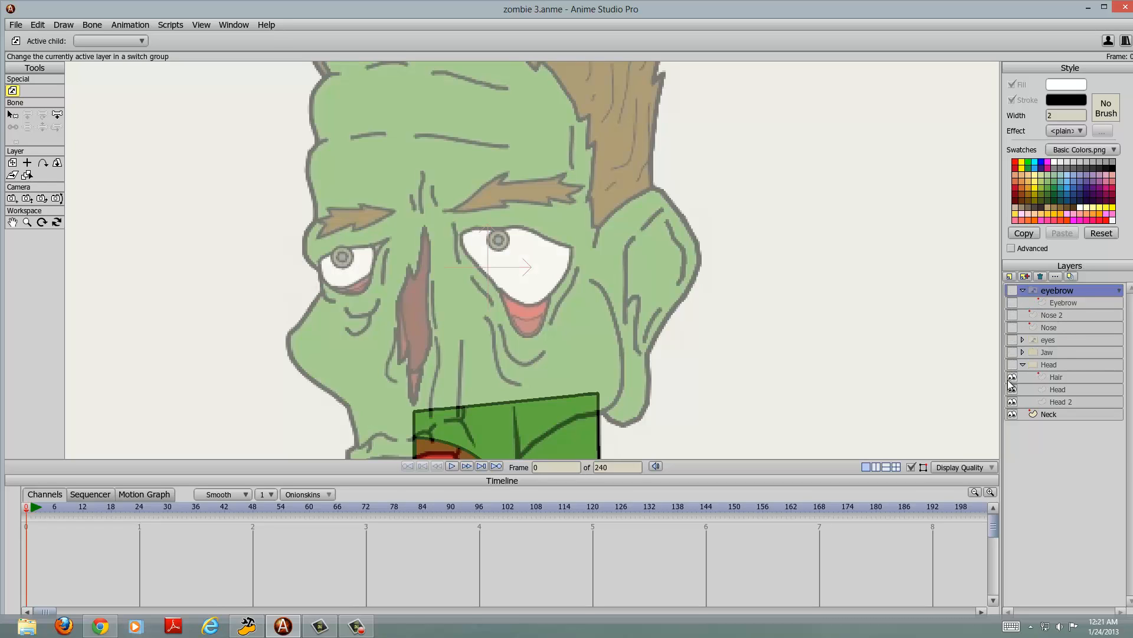
# Step: Hide the Hair, Head and Head 2 sublayers and the Neck layer to leave only the tracing image
pyautogui.click(1012, 377)
pyautogui.click(1013, 390)
pyautogui.click(1018, 416)
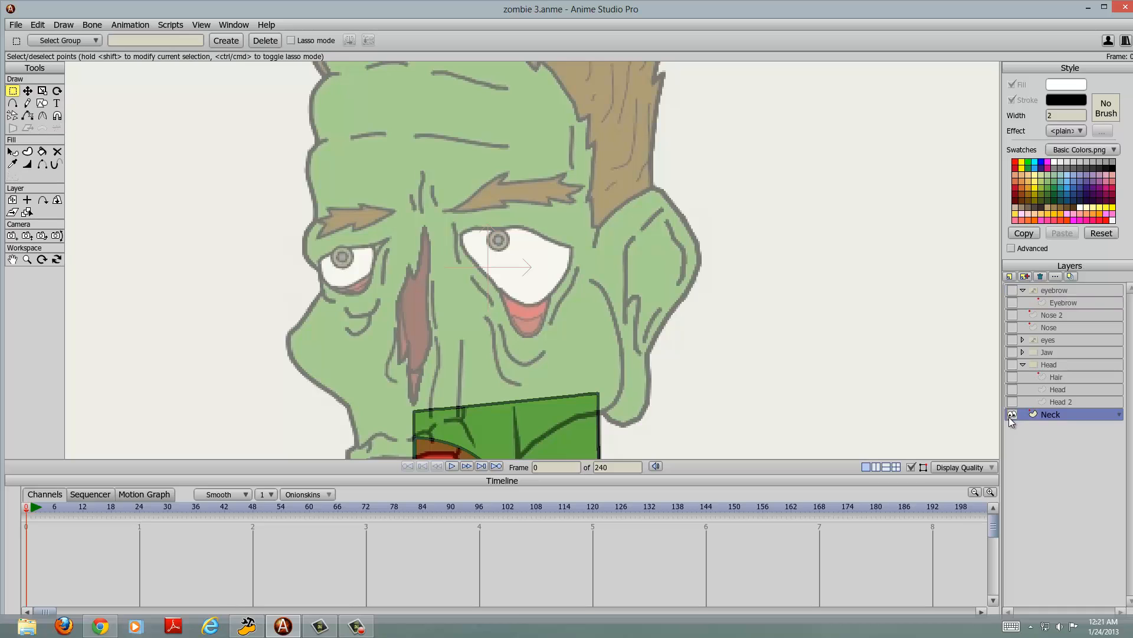
pyautogui.click(1009, 416)
pyautogui.scroll(-2, 701, 264)
pyautogui.scroll(3, 698, 263)
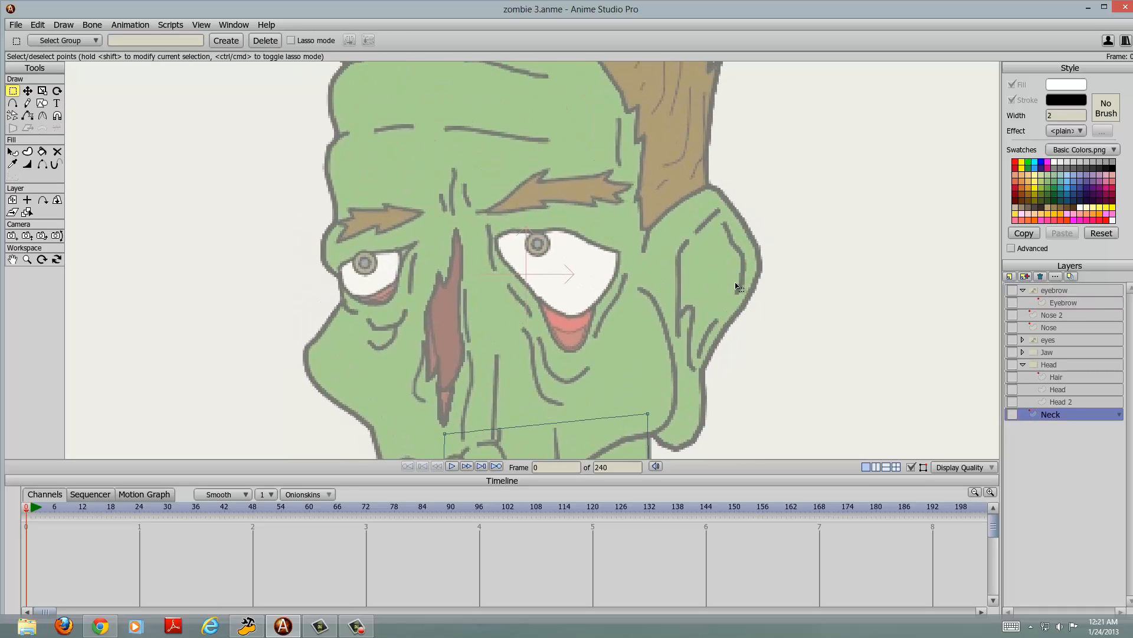
# Step: Make the Neck, Head group and Jaw layers visible and collapse the Head group
pyautogui.click(1013, 415)
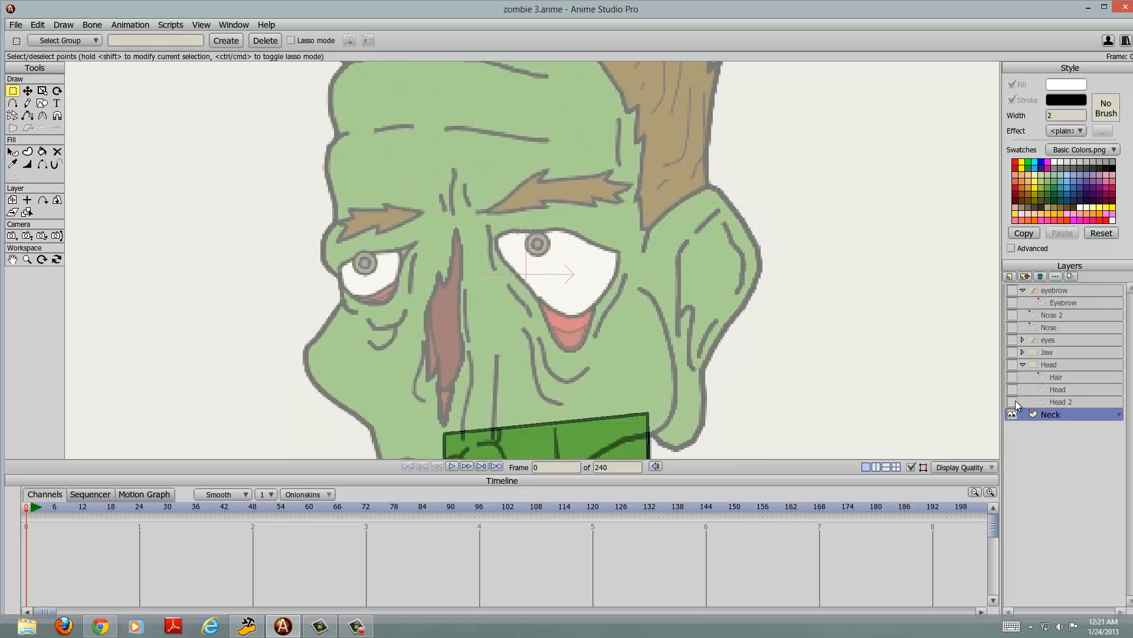
pyautogui.click(1013, 365)
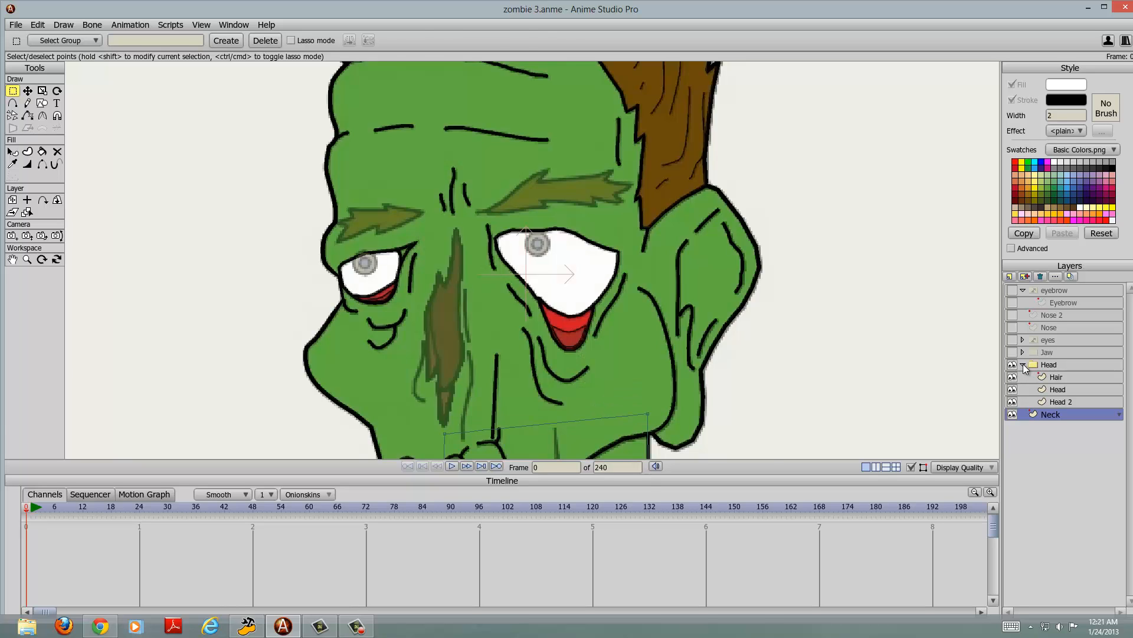
pyautogui.click(1023, 364)
pyautogui.click(1013, 352)
pyautogui.scroll(-3, 774, 278)
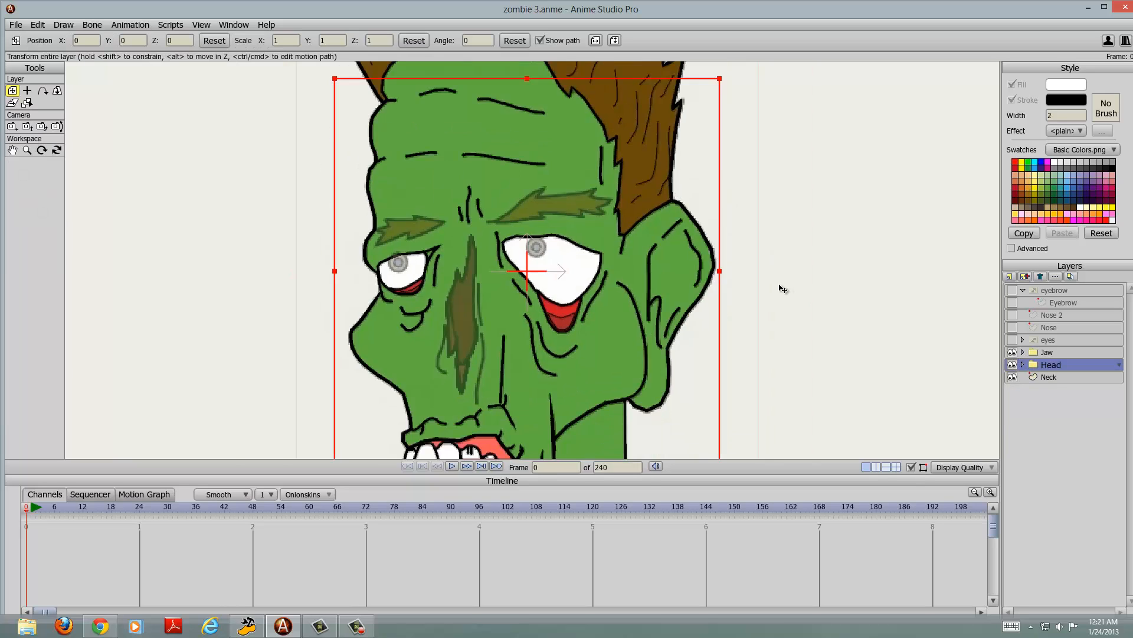
pyautogui.scroll(3, 679, 222)
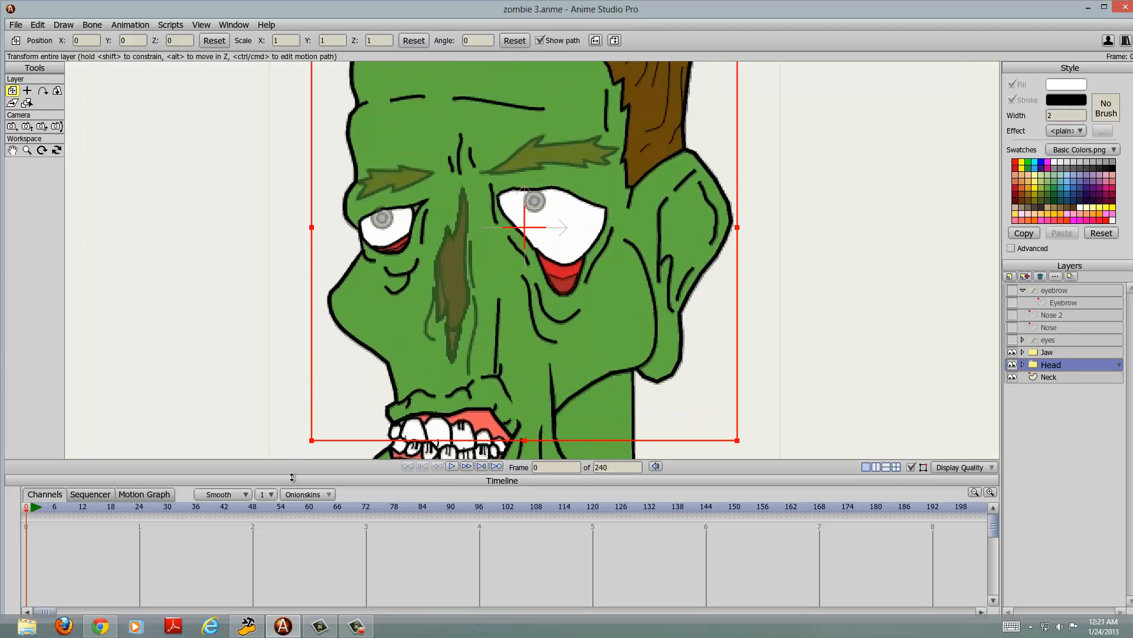
# Step: Add a new vector layer and place it directly above the Jaw layer
pyautogui.click(1013, 277)
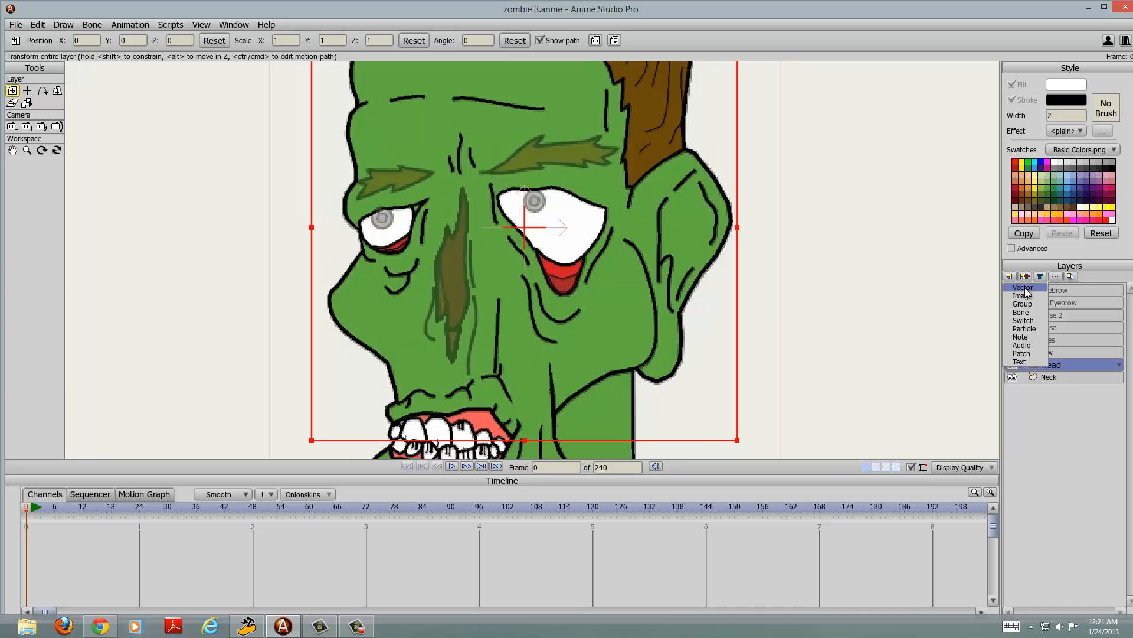
pyautogui.click(1023, 308)
pyautogui.moveTo(1035, 365); pyautogui.dragTo(1036, 349)
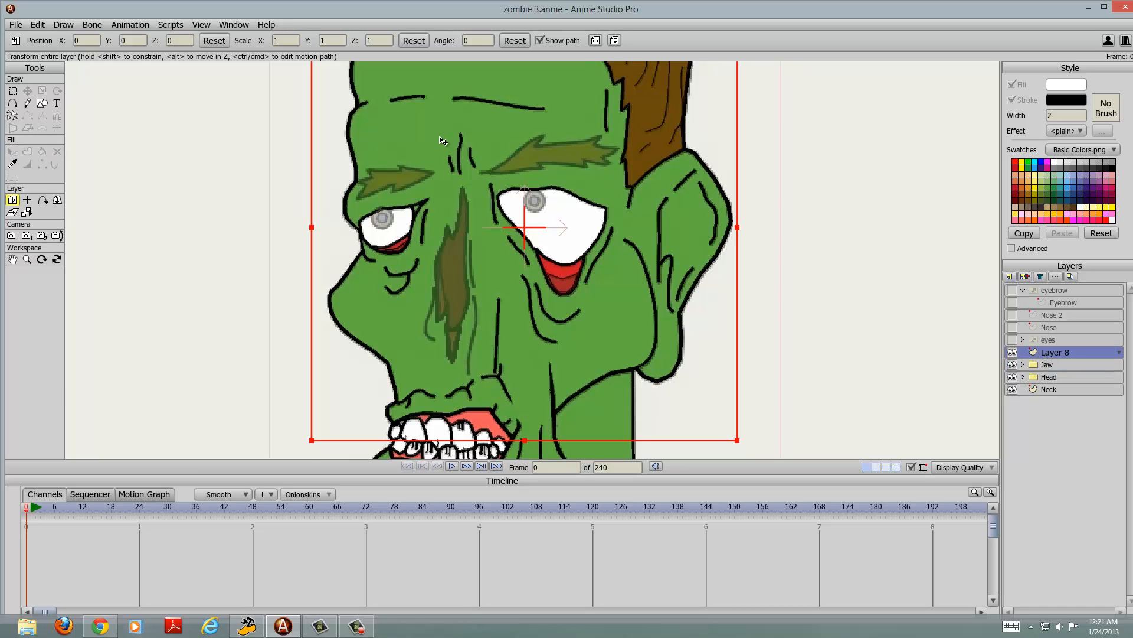
# Step: Trace the outlines of both eyebrows from the tracing image on the new layer with the Freehand tool
pyautogui.click(27, 104)
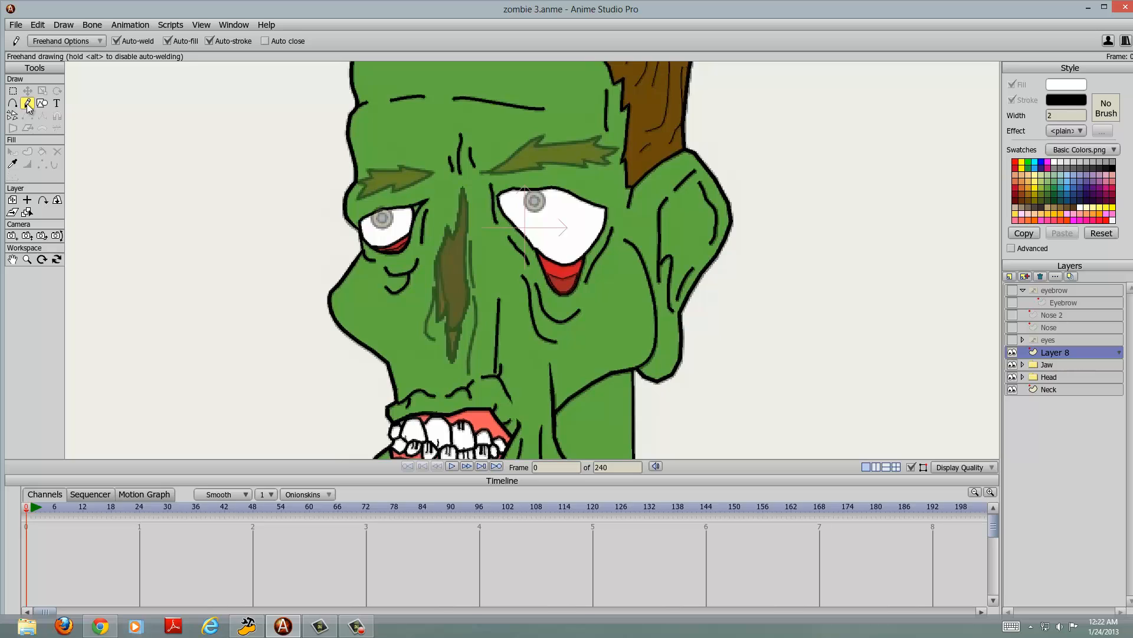
pyautogui.moveTo(428, 174)
pyautogui.mouseDown()
pyautogui.moveTo(370, 172)
pyautogui.moveTo(362, 198)
pyautogui.moveTo(421, 179)
pyautogui.mouseUp()
pyautogui.moveTo(492, 171)
pyautogui.mouseDown()
pyautogui.moveTo(542, 134)
pyautogui.moveTo(534, 148)
pyautogui.moveTo(596, 140)
pyautogui.moveTo(614, 155)
pyautogui.moveTo(602, 170)
pyautogui.moveTo(489, 174)
pyautogui.mouseUp()
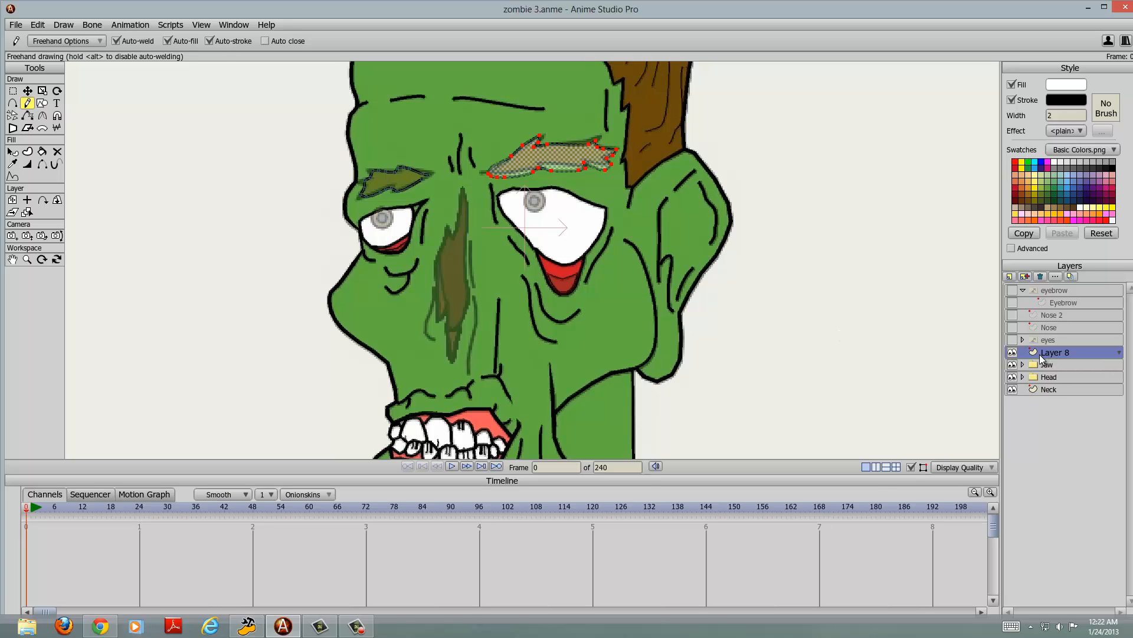
# Step: Add a Switch layer named EYEEBROWS above Layer 8 and nest Layer 8 inside it
pyautogui.click(1010, 277)
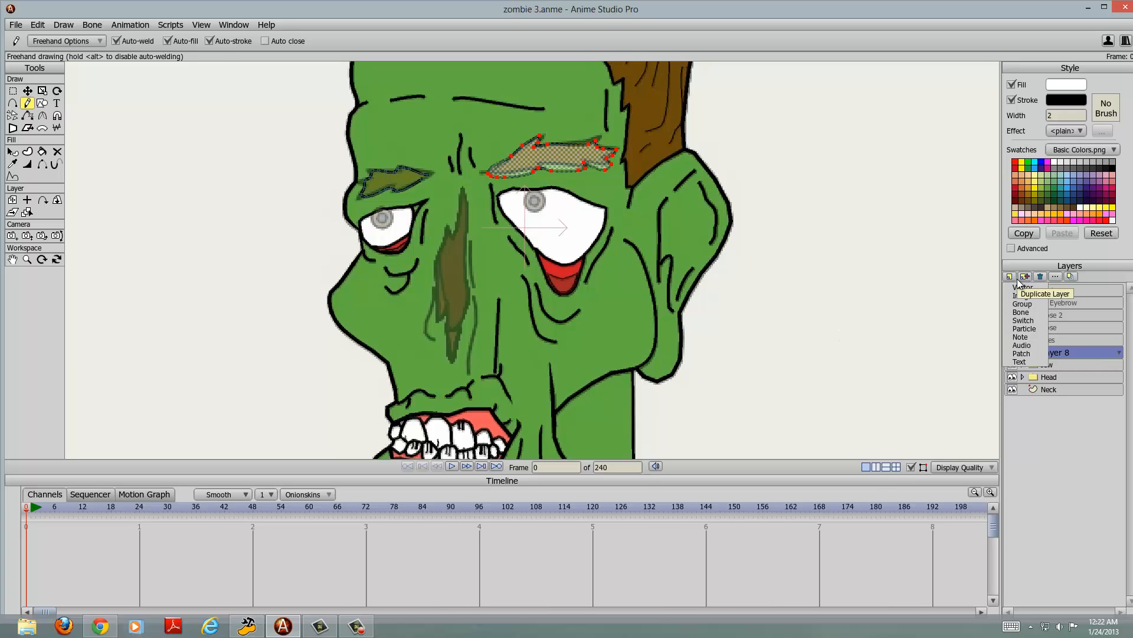
pyautogui.click(1031, 320)
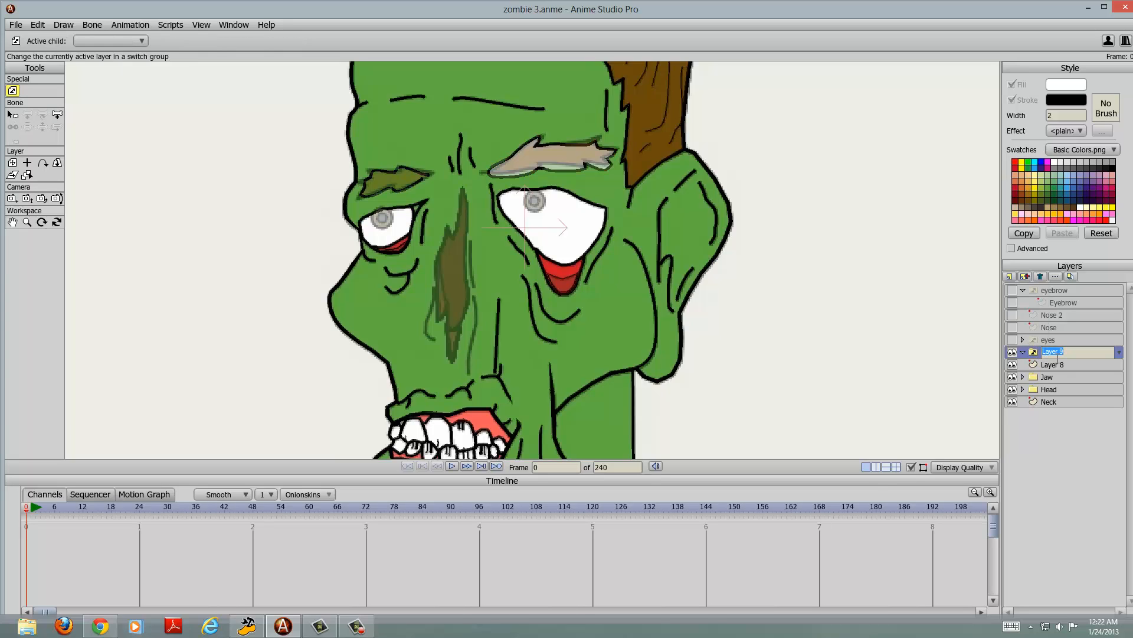
pyautogui.write('EYEEBROWS')
pyautogui.press('Return')
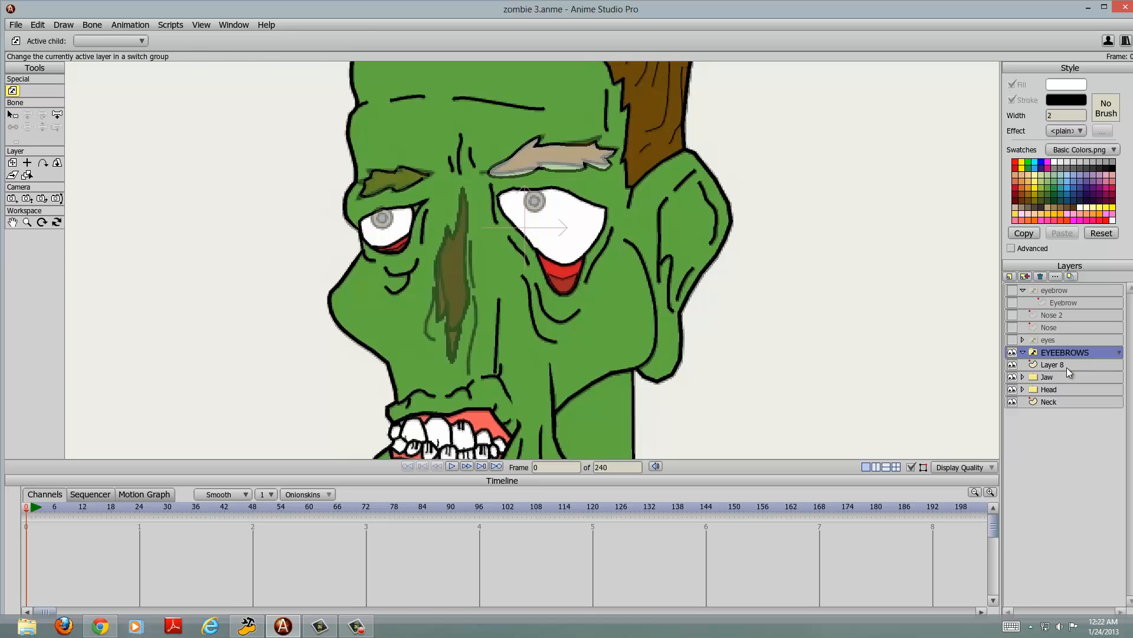
pyautogui.click(1067, 366)
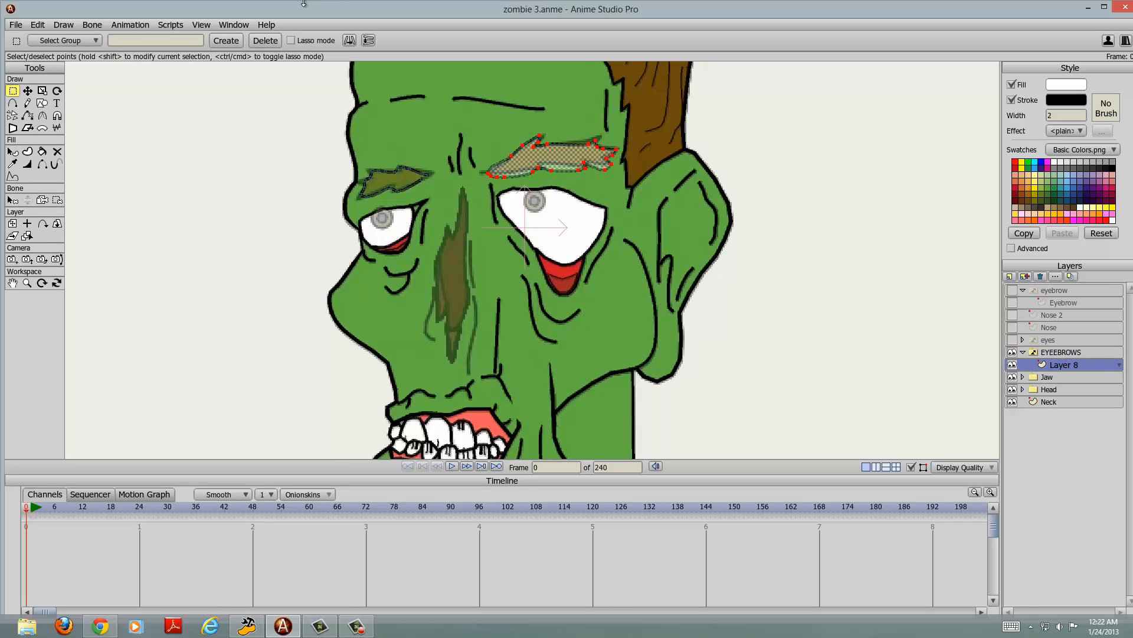
# Step: Move the larger traced eyebrow's points on Layer 8 up to about Y 0.2364, then duplicate the layer inside the switch
pyautogui.moveTo(472, 123)
pyautogui.mouseDown()
pyautogui.moveTo(597, 194)
pyautogui.moveTo(633, 196)
pyautogui.mouseUp()
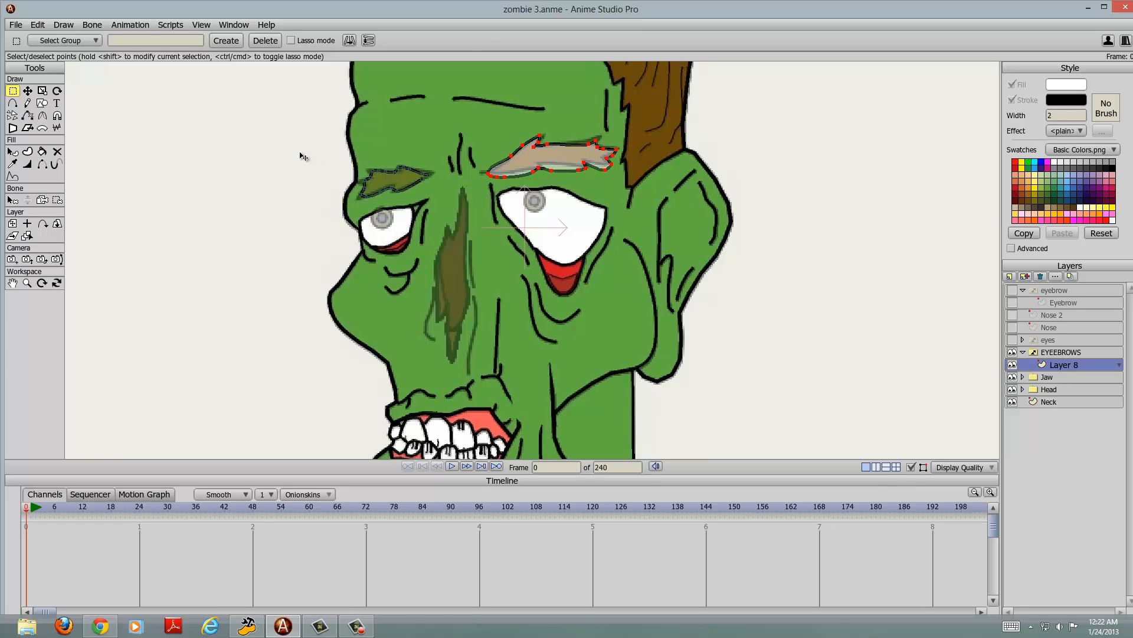
pyautogui.press('t')
pyautogui.press('Up')
pyautogui.press('Up')
pyautogui.press('Up')
pyautogui.press('Up')
pyautogui.press('Up')
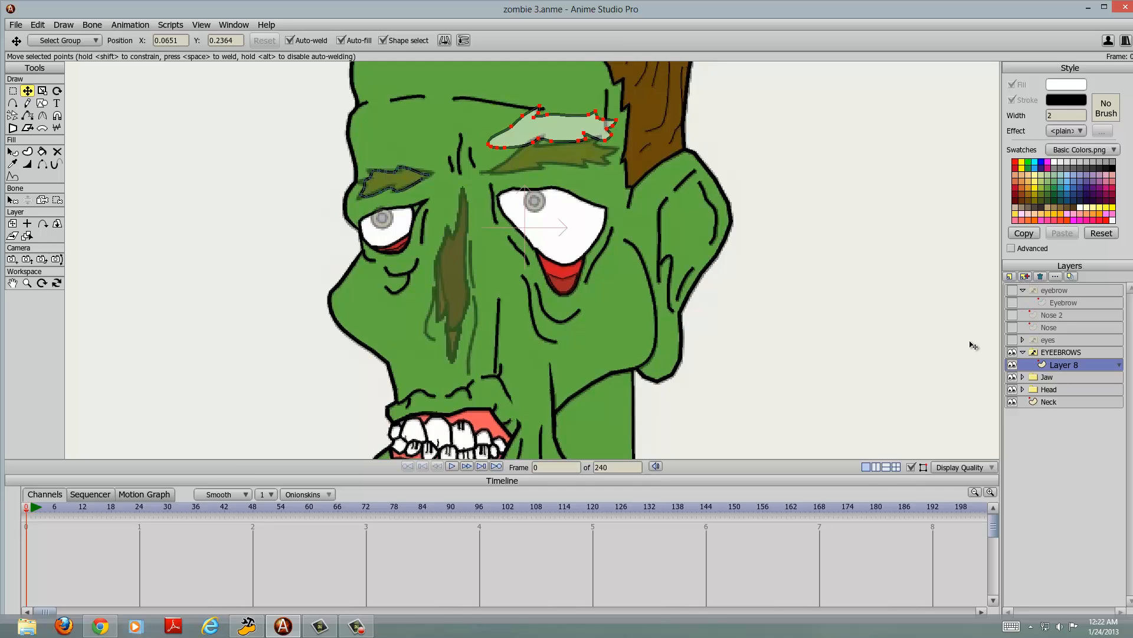
pyautogui.click(1025, 276)
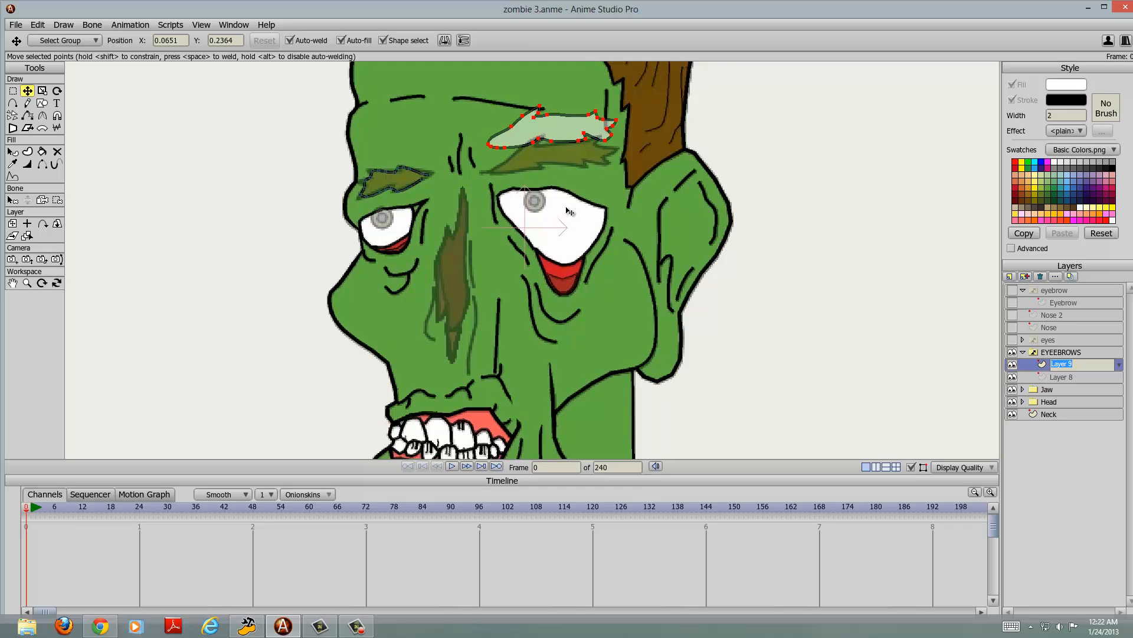
# Step: Delete the EYEEBROWS Switch layer with its contents and make the eyes, eyebrow, Eyebrow, Nose 2 and Nose layers visible
pyautogui.click(1036, 352)
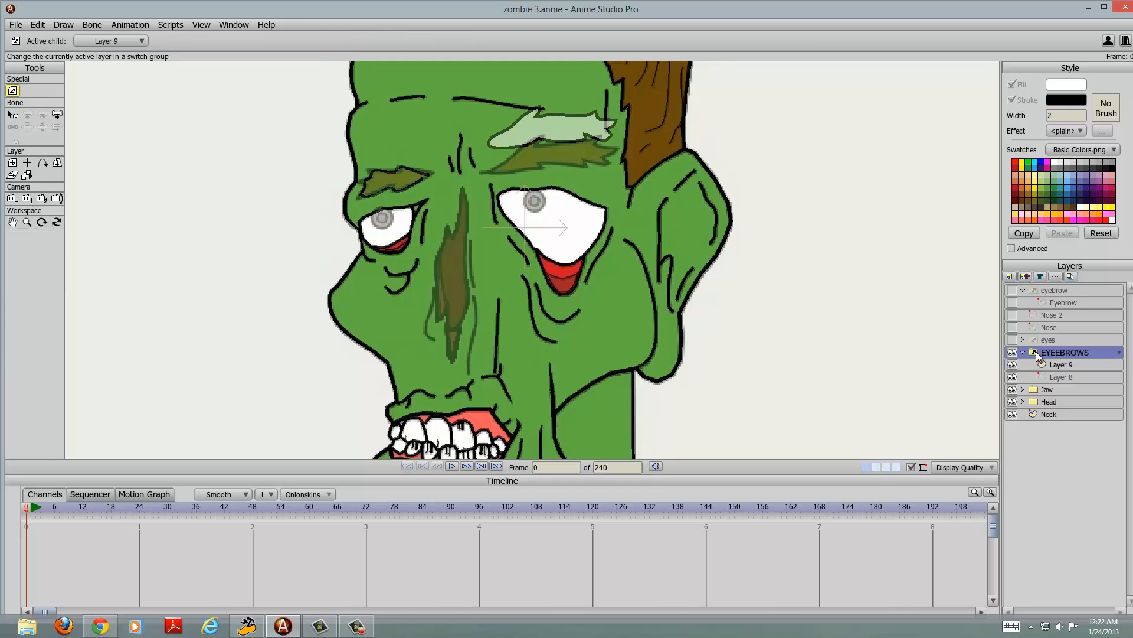
pyautogui.click(1040, 277)
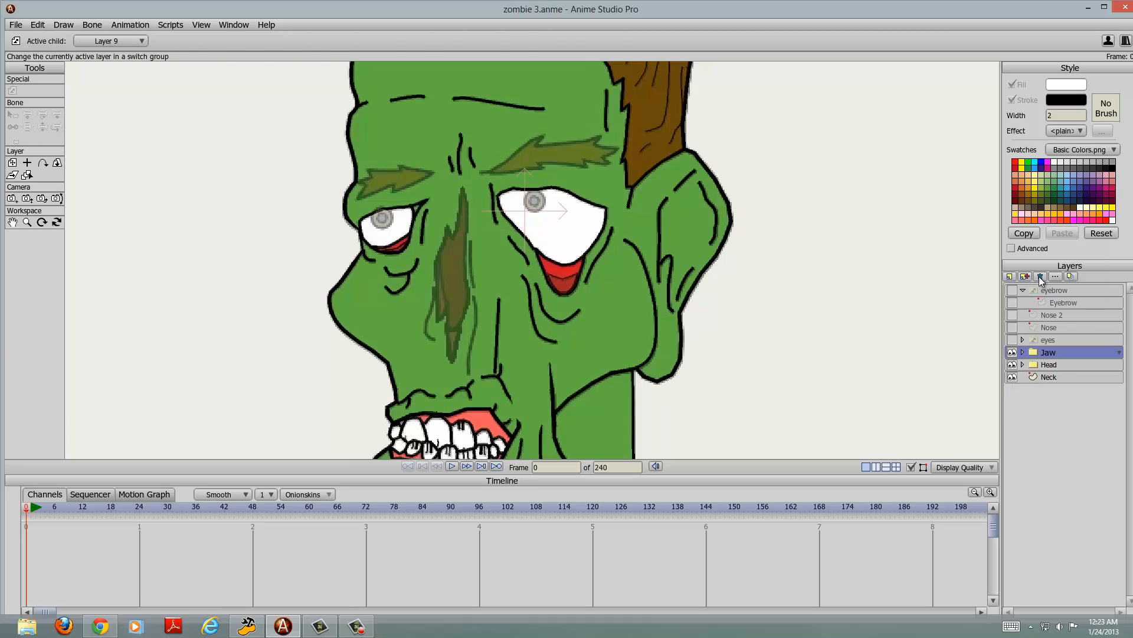
pyautogui.click(1013, 341)
pyautogui.click(1010, 290)
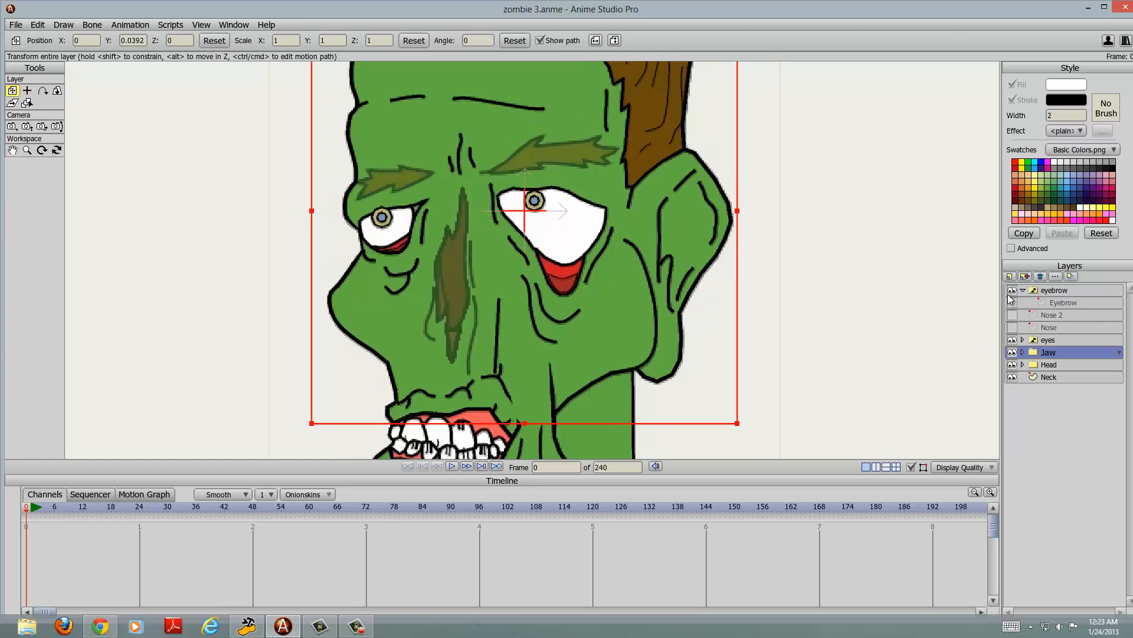
pyautogui.scroll(-5, 713, 246)
pyautogui.scroll(4, 971, 297)
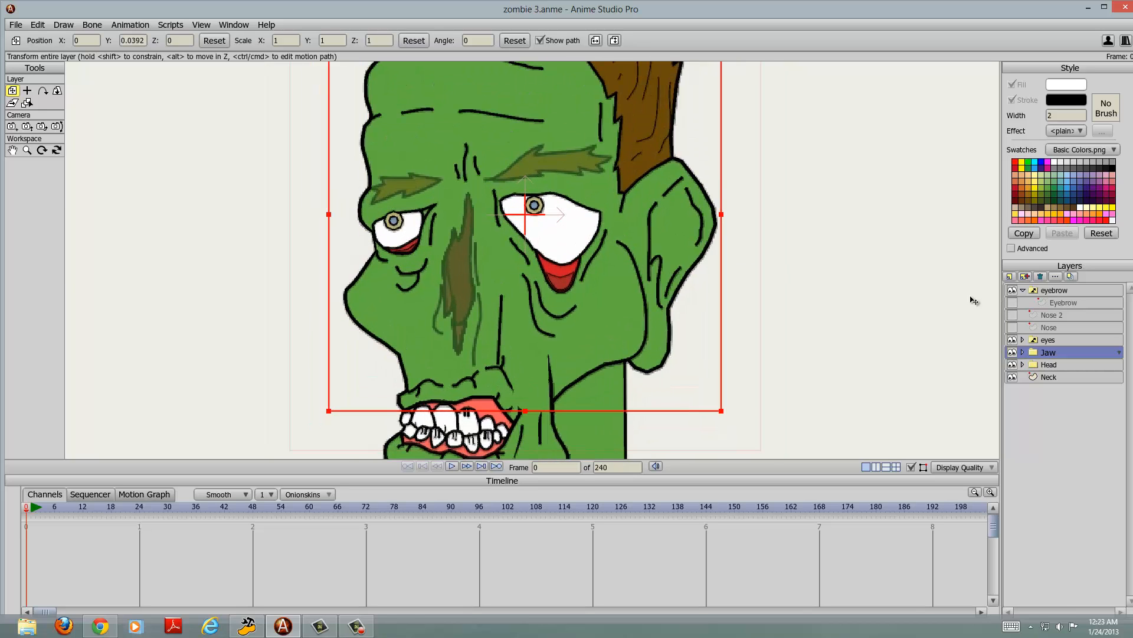
pyautogui.click(1012, 303)
pyautogui.click(1013, 315)
pyautogui.click(1012, 328)
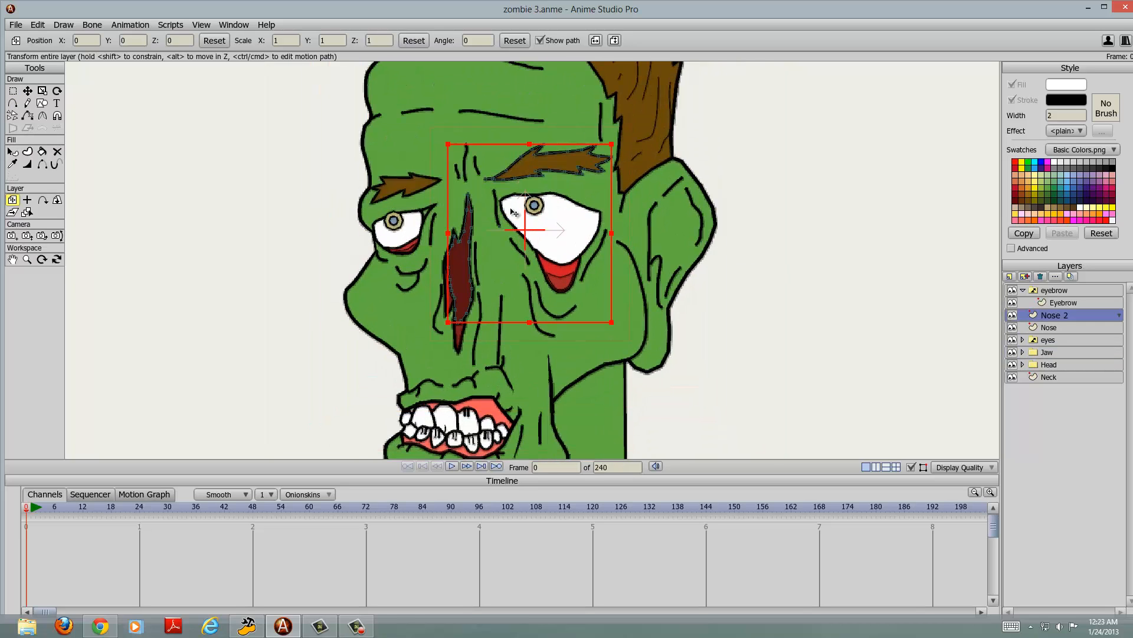
# Step: Duplicate the Eyebrow sublayer within the eyebrow Switch layer and name the copy eYEBROW RAISED
pyautogui.scroll(3, 577, 223)
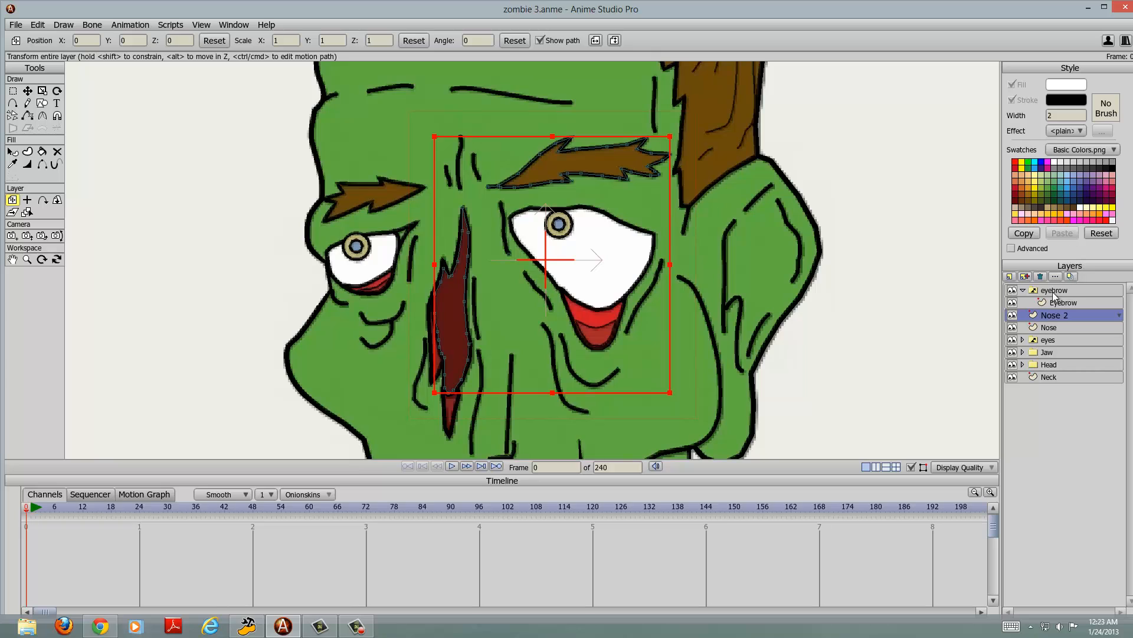
pyautogui.click(1057, 302)
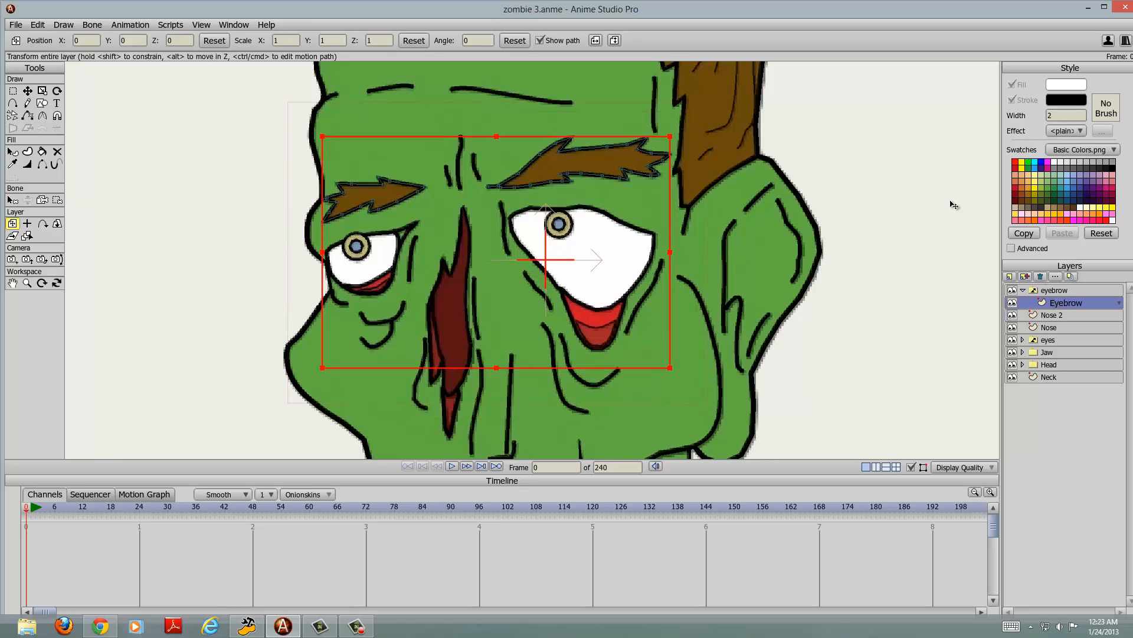
pyautogui.click(1026, 276)
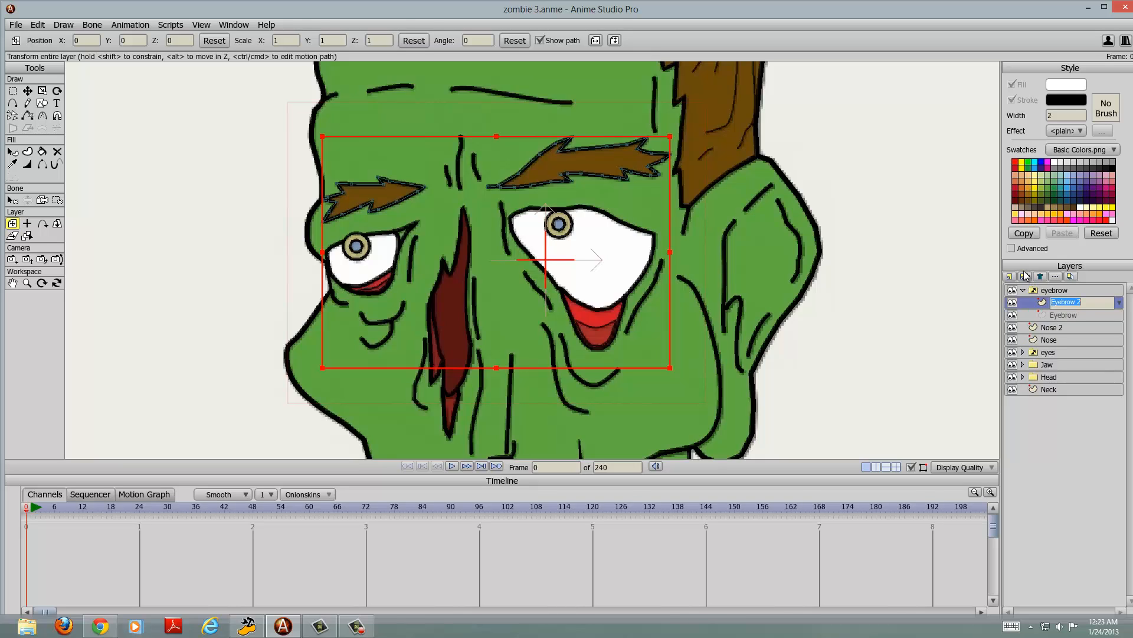
pyautogui.write('eYEBROW RAISED')
pyautogui.press('Return')
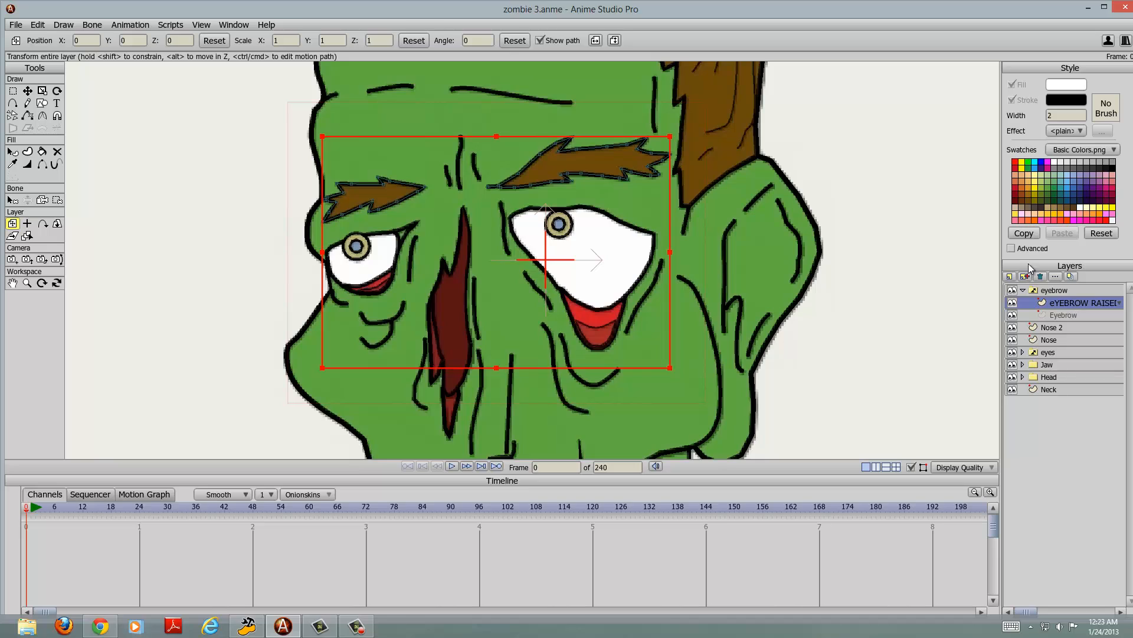
# Step: Compare the eYEBROW RAISED sublayer with the original Eyebrow sublayer by alternating between them
pyautogui.click(1077, 314)
pyautogui.click(1073, 291)
pyautogui.click(1071, 313)
pyautogui.click(1071, 304)
pyautogui.click(1067, 317)
pyautogui.click(1069, 303)
pyautogui.click(1068, 318)
# Step: Select all points of the larger eyebrow on the eYEBROW RAISED sublayer and move them straight up to about Y 0.2338
pyautogui.click(1064, 302)
pyautogui.click(13, 91)
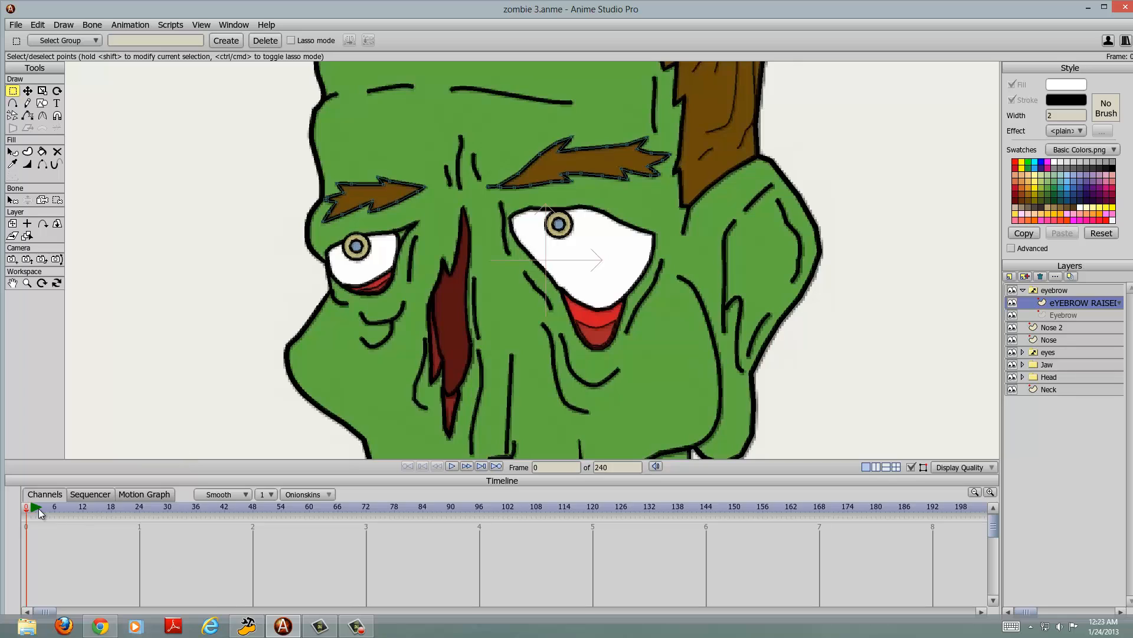
pyautogui.moveTo(472, 126); pyautogui.dragTo(702, 201)
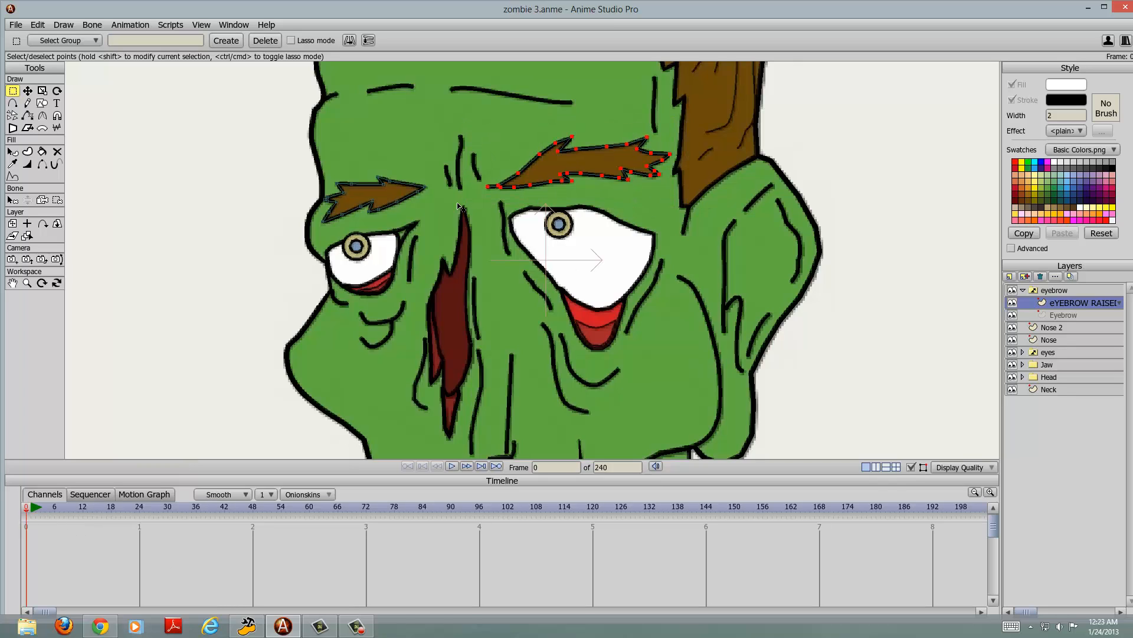
pyautogui.click(28, 91)
pyautogui.moveTo(614, 165); pyautogui.dragTo(622, 133)
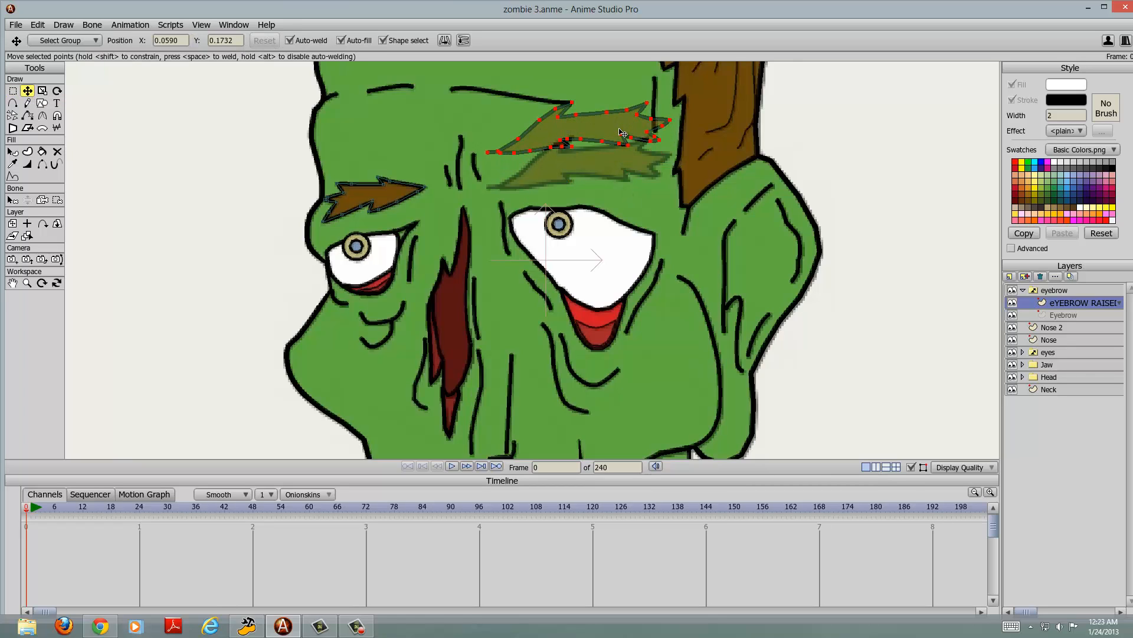
# Step: Turn off the display of the tracing image behind the zombie head
pyautogui.click(201, 25)
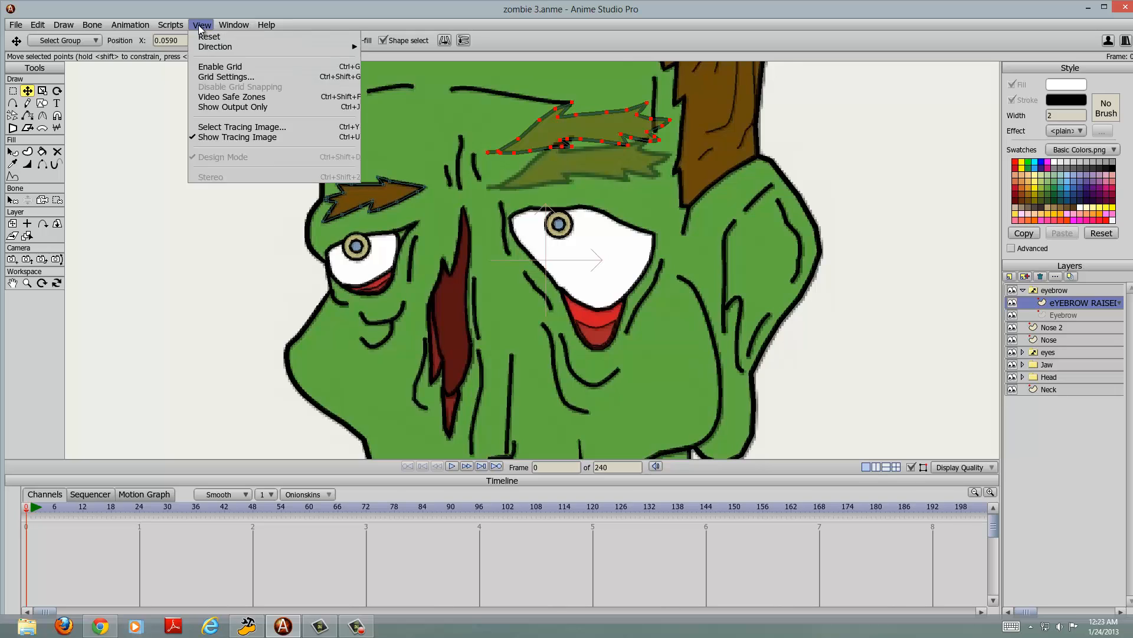
pyautogui.moveTo(183, 25)
pyautogui.click(225, 137)
pyautogui.scroll(-3, 603, 212)
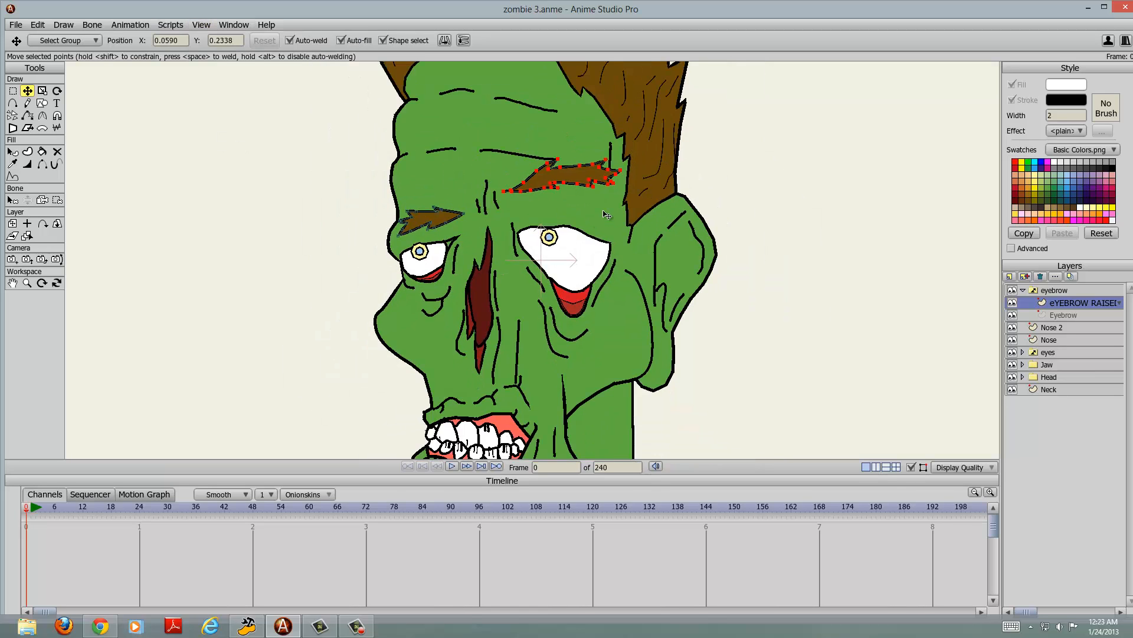
pyautogui.scroll(-1, 602, 179)
pyautogui.scroll(4, 604, 186)
pyautogui.scroll(-4, 611, 203)
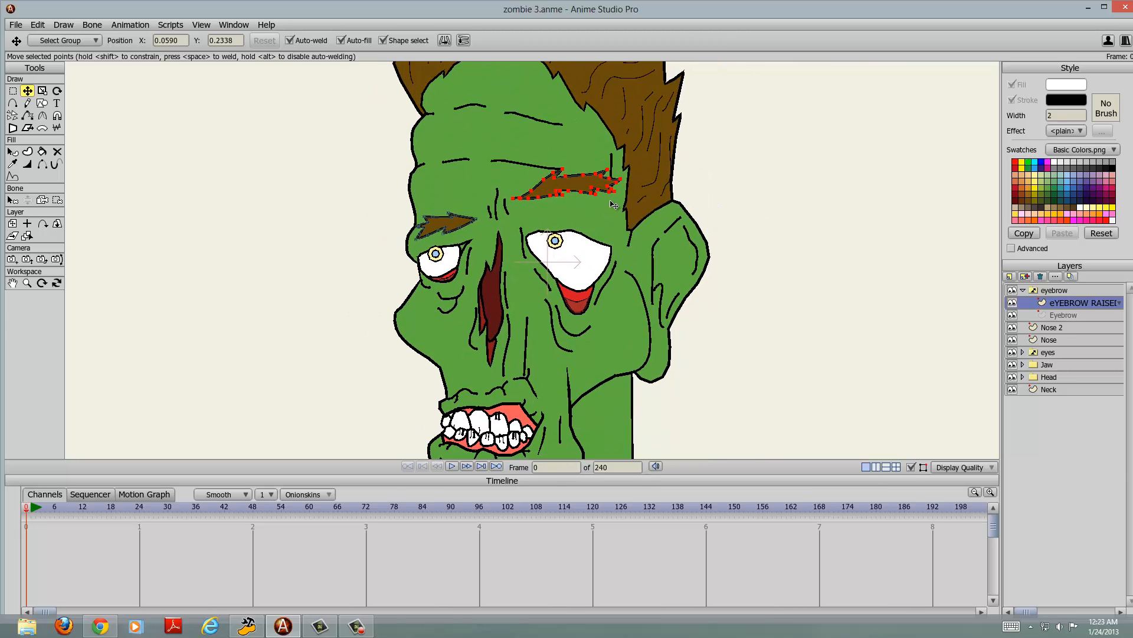
# Step: Switch the eyebrow layer's active child to Eyebrow and back to eYEBROW RAISED, and render a preview of the frame
pyautogui.click(1056, 317)
pyautogui.click(1053, 291)
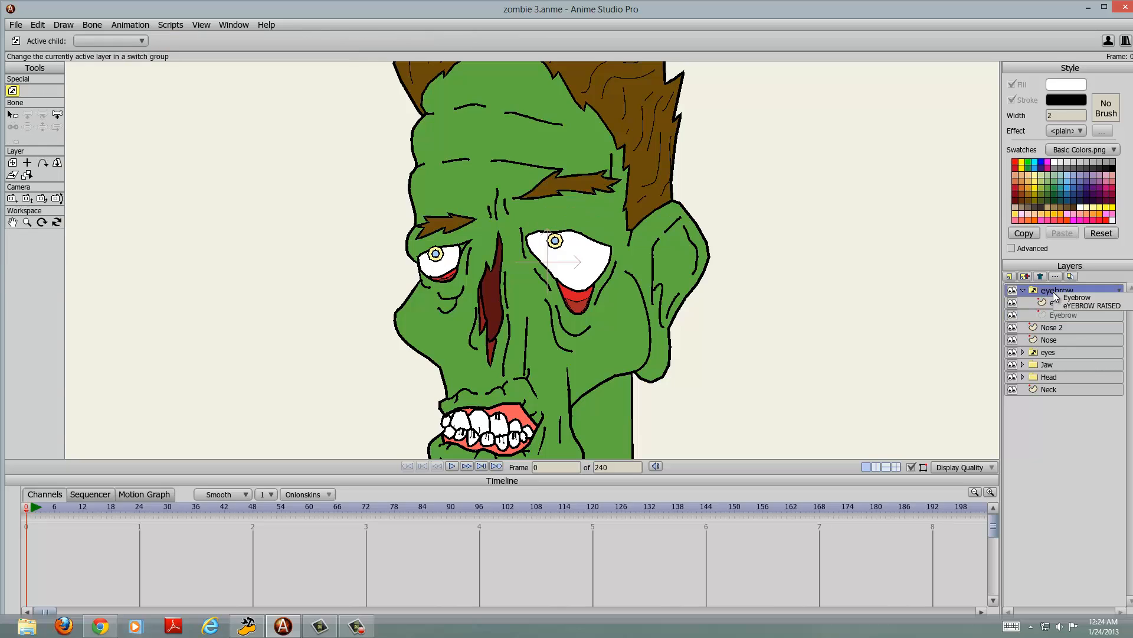
pyautogui.rightClick(1060, 295)
pyautogui.click(1061, 295)
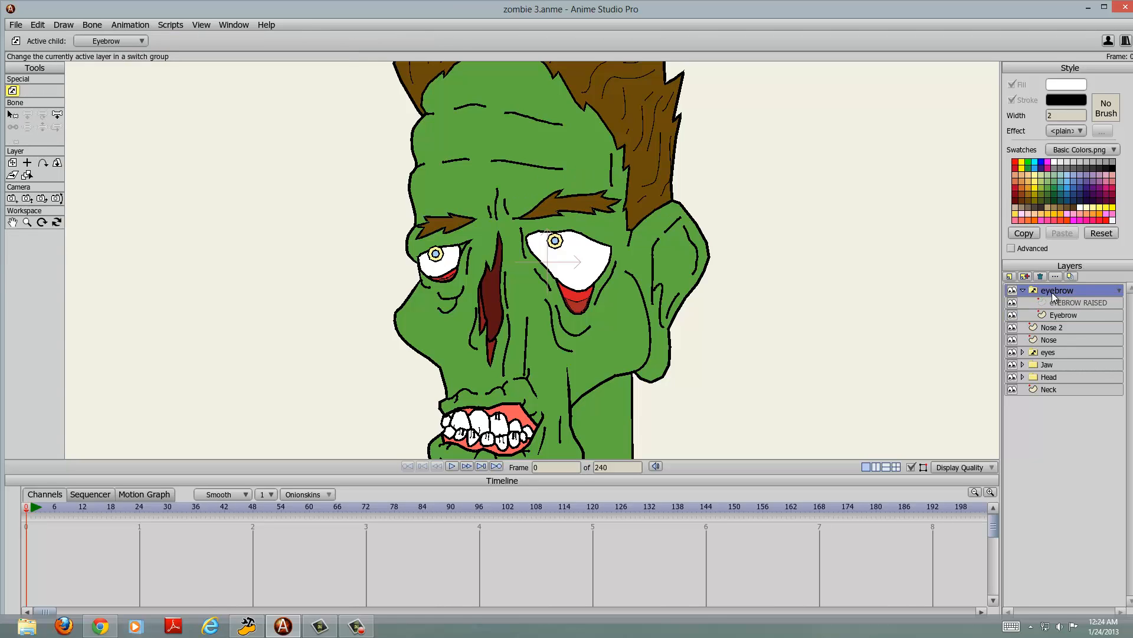
pyautogui.rightClick(1054, 289)
pyautogui.click(1067, 305)
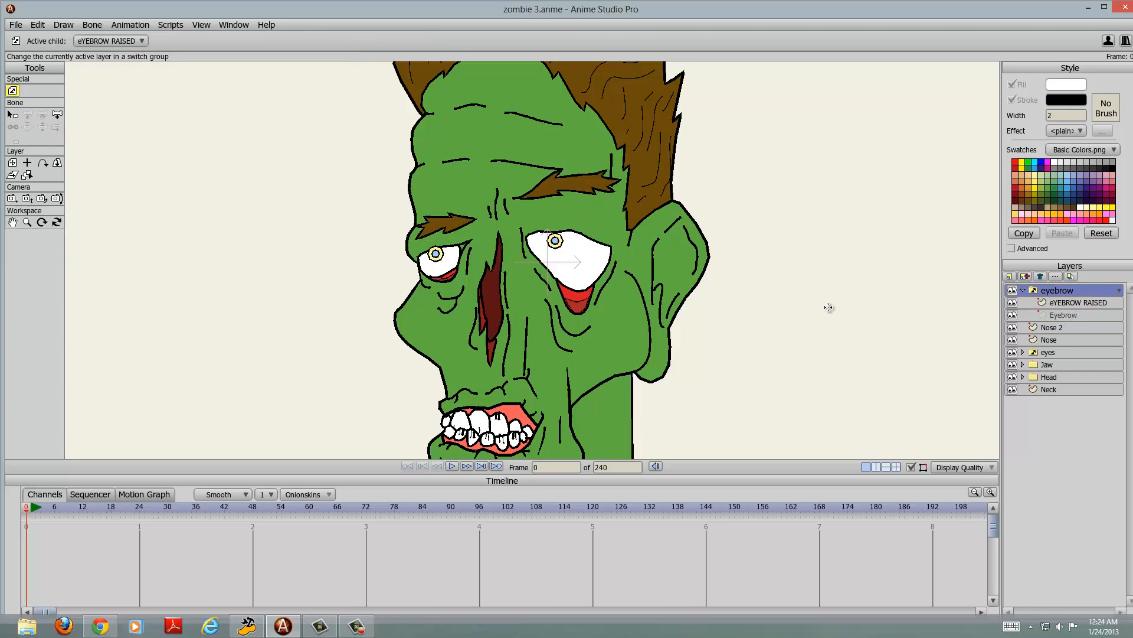
pyautogui.hotkey('ctrl', 'r')
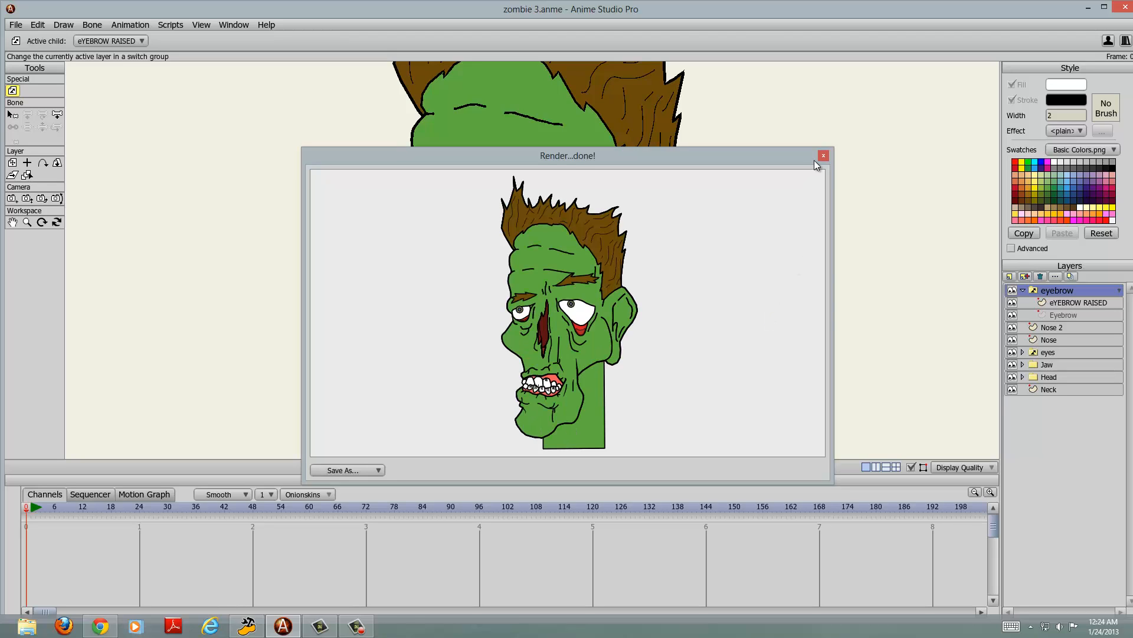
pyautogui.click(824, 156)
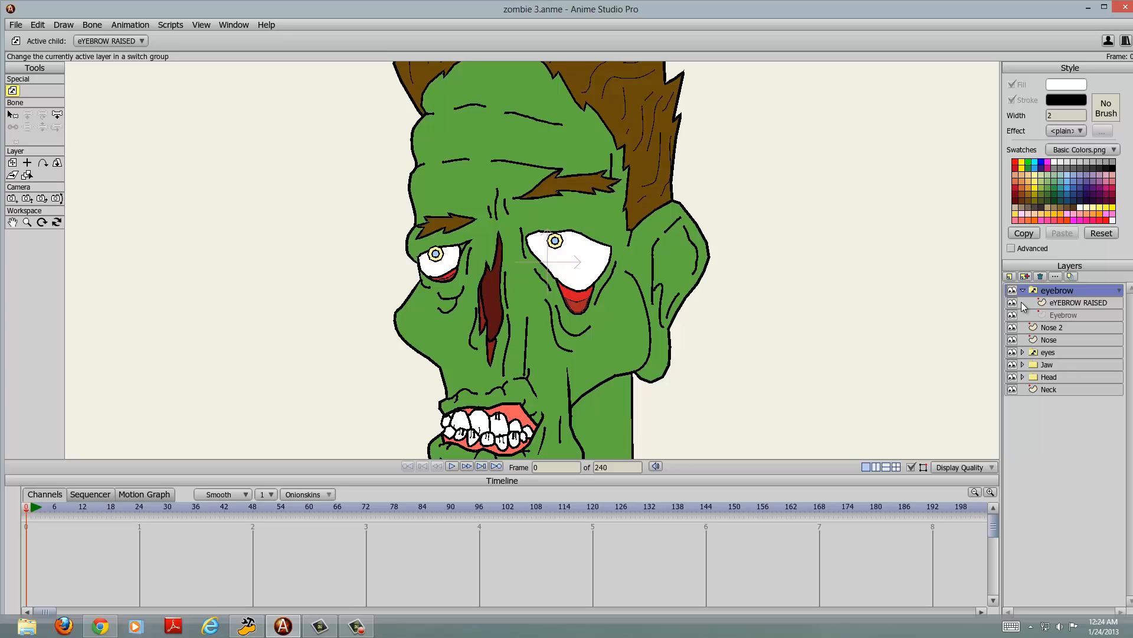
# Step: Examine how the eyebrow pose differs between the Eyebrow and eYEBROW RAISED sublayers by selecting each repeatedly
pyautogui.click(1058, 301)
pyautogui.click(1059, 311)
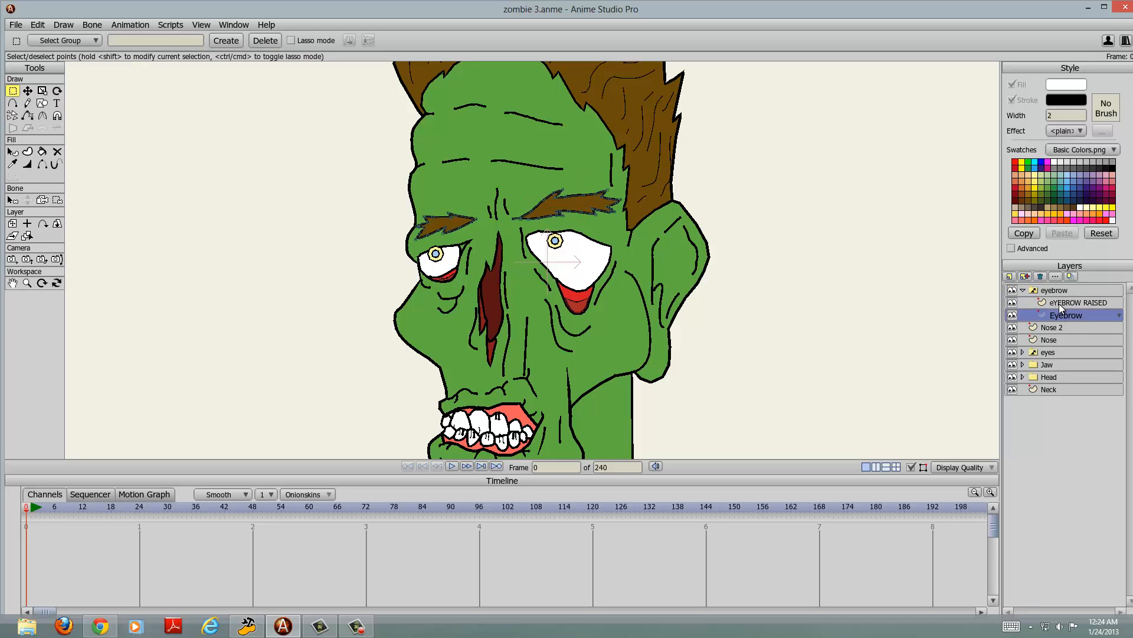
pyautogui.click(1058, 301)
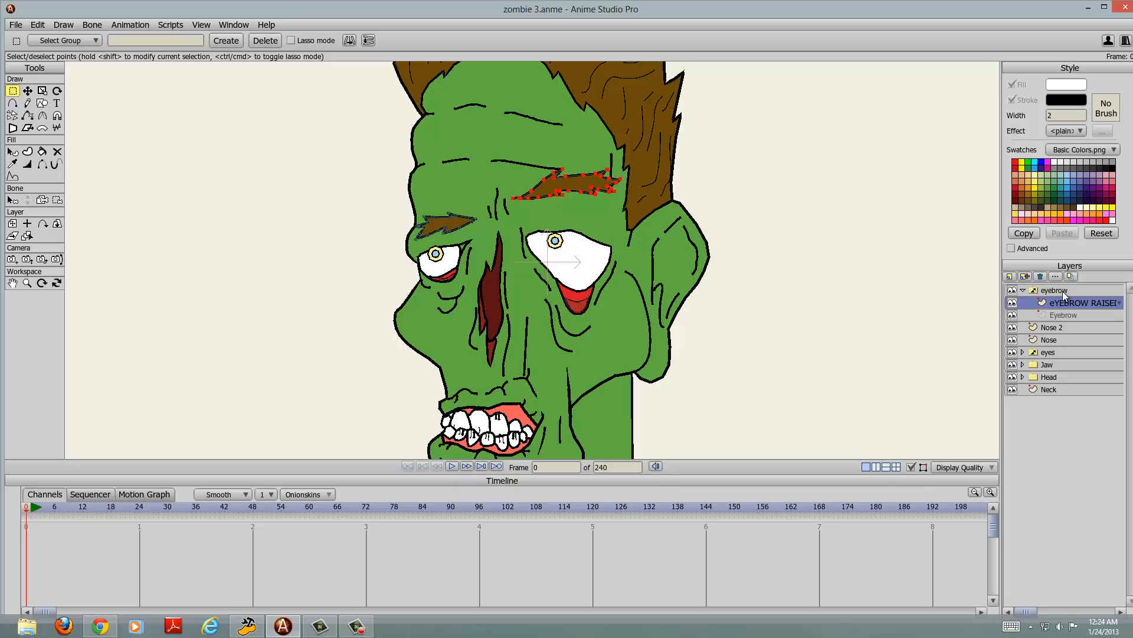
pyautogui.click(1059, 314)
pyautogui.click(1055, 305)
pyautogui.click(1054, 313)
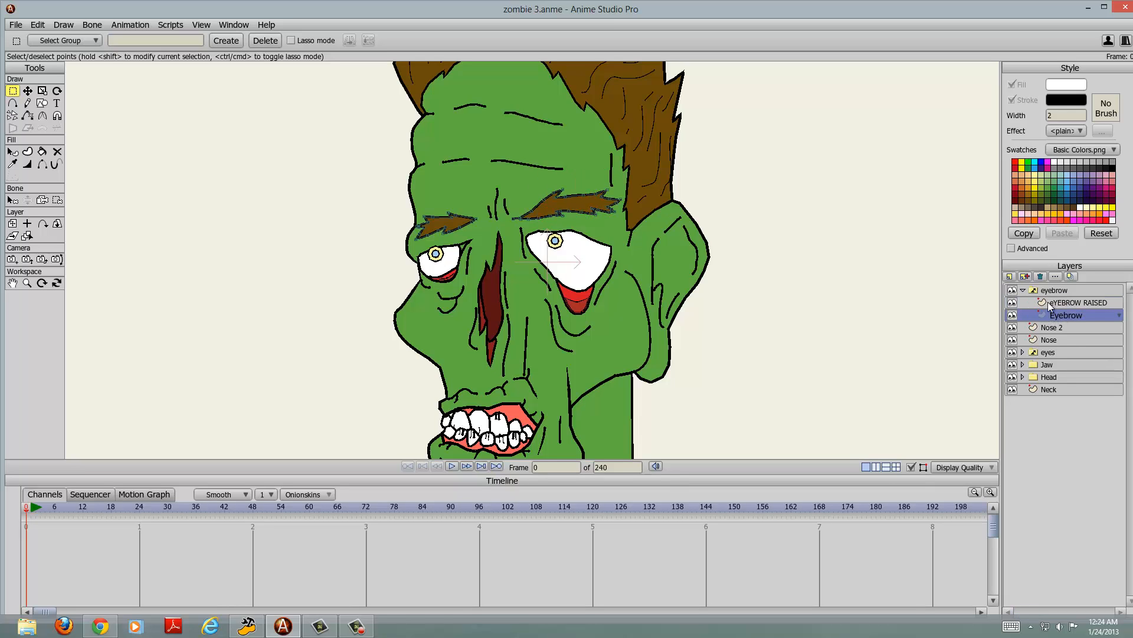
pyautogui.click(1047, 302)
pyautogui.click(1049, 313)
pyautogui.click(1061, 306)
pyautogui.click(1061, 311)
# Step: Collapse the eyebrow Switch layer and set its active child to Eyebrow
pyautogui.click(1023, 289)
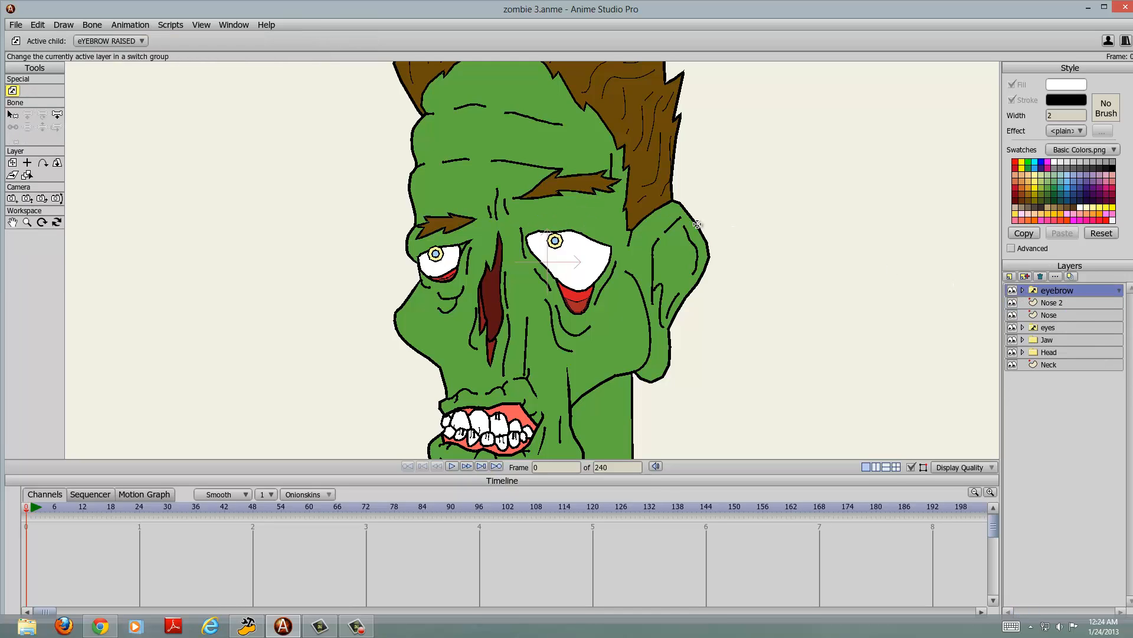
pyautogui.rightClick(1050, 290)
pyautogui.click(1063, 296)
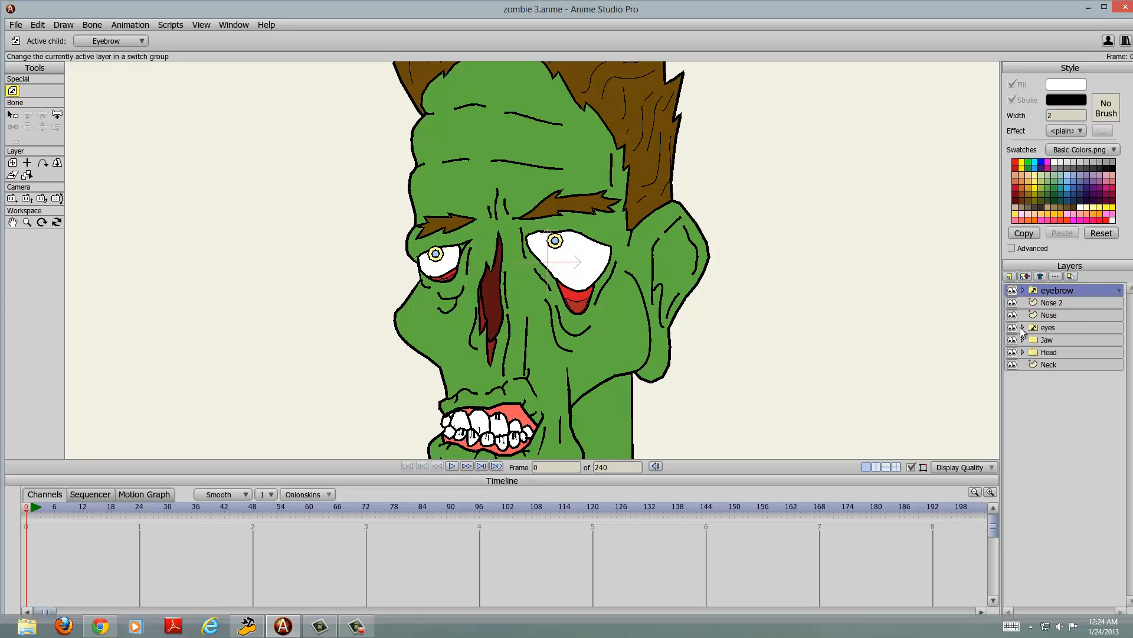
# Step: Expand the eyes Switch layer and inspect the pupil positions in its Right, Left, Variable, default and up sublayers
pyautogui.click(1023, 327)
pyautogui.click(1056, 340)
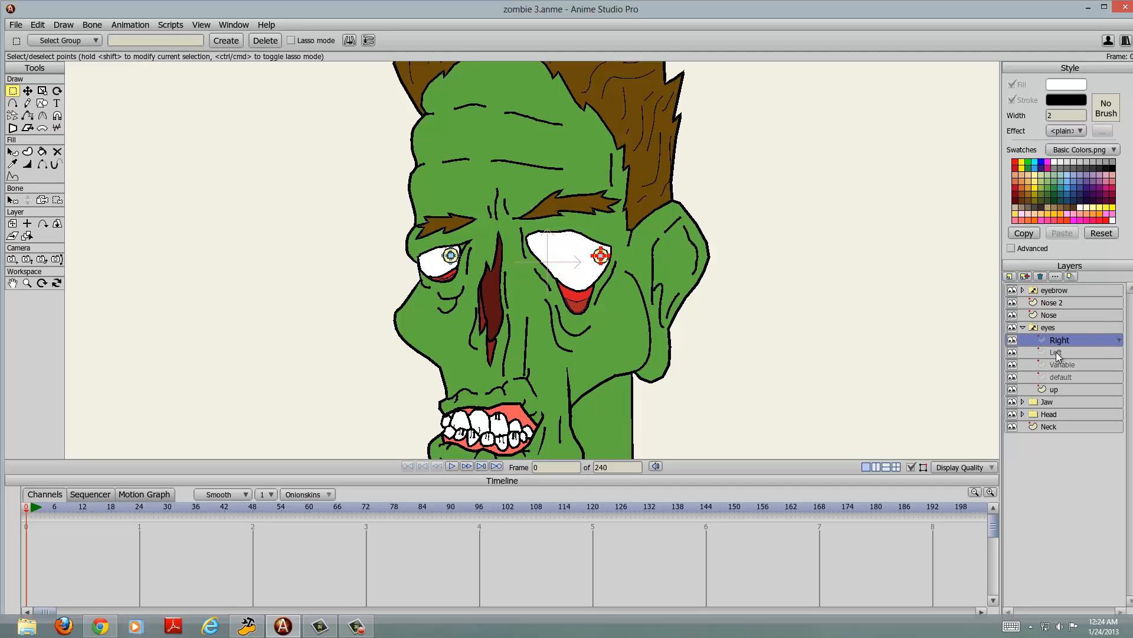
pyautogui.click(1057, 352)
pyautogui.click(1055, 365)
pyautogui.click(1058, 377)
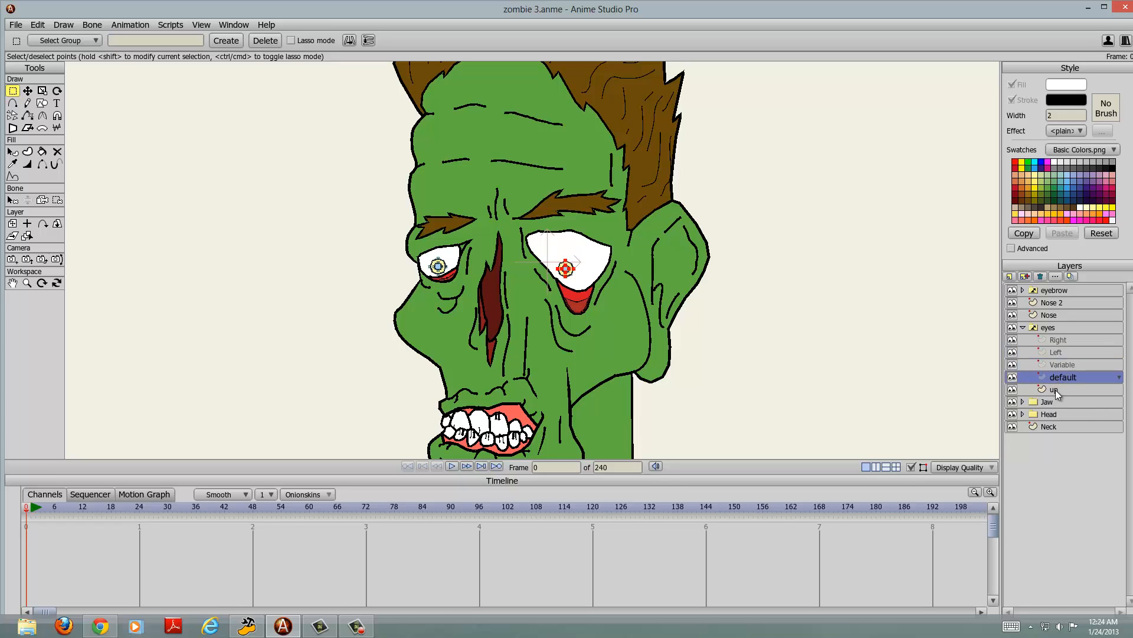
pyautogui.click(1056, 391)
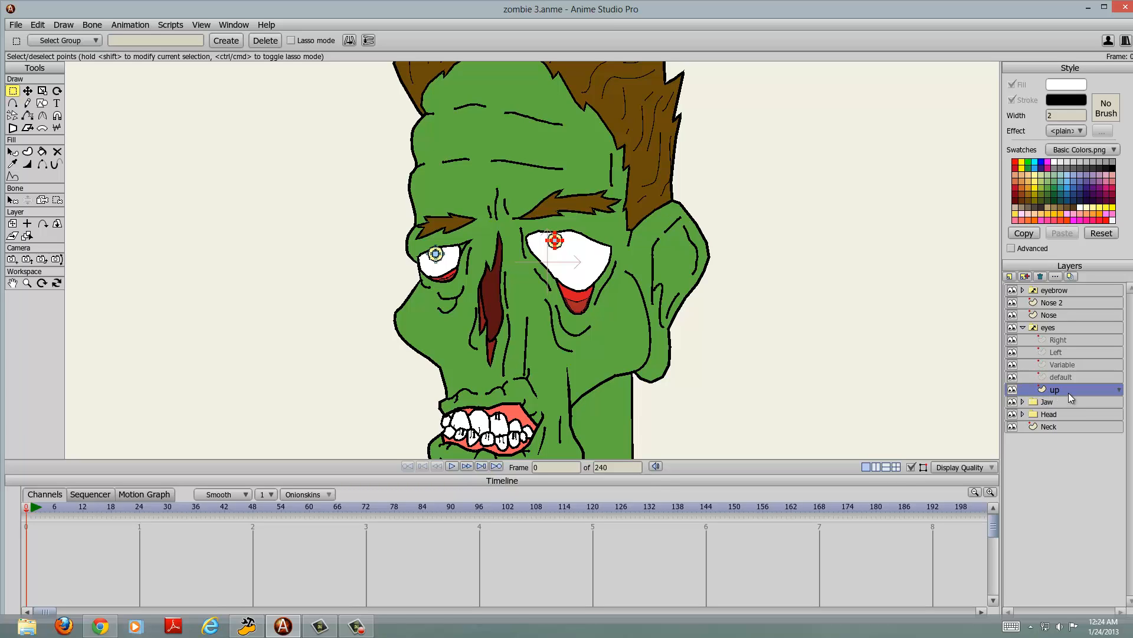
# Step: Render a preview of the up pose, set the eyes layer's active child to Variable, preview it too, and collapse the layer
pyautogui.hotkey('ctrl', 'r')
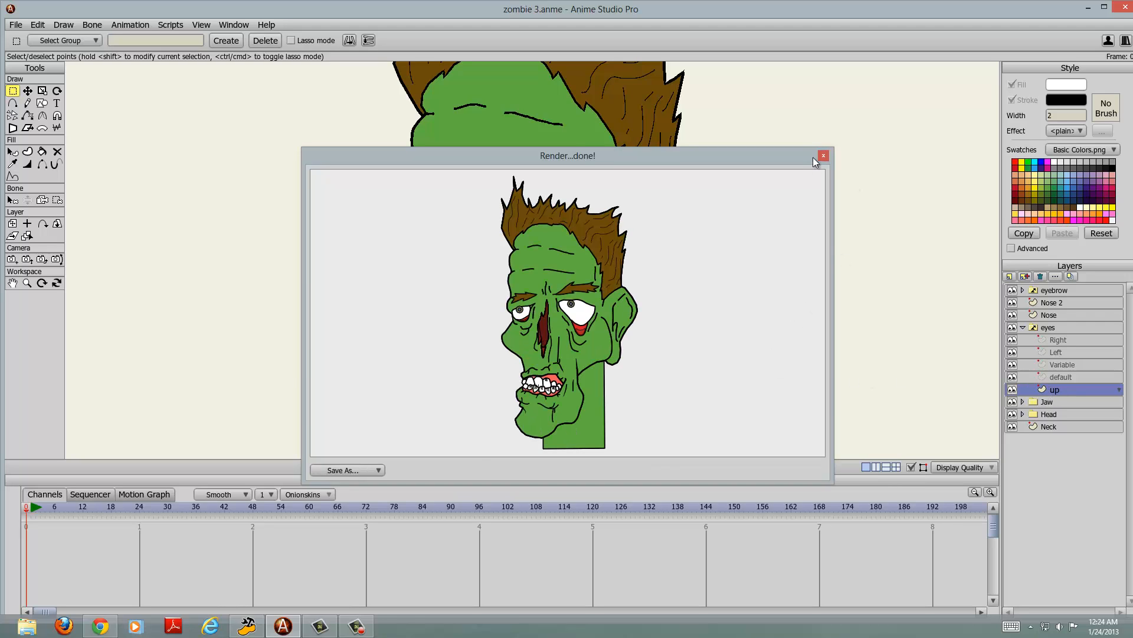
pyautogui.click(823, 157)
pyautogui.rightClick(1051, 330)
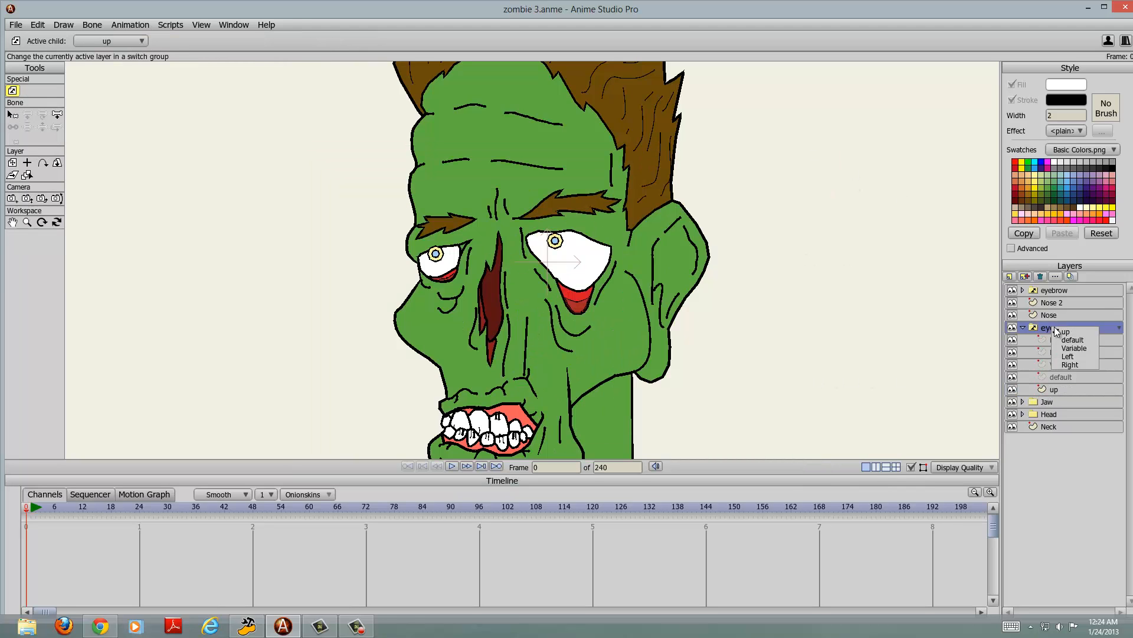
pyautogui.click(1076, 350)
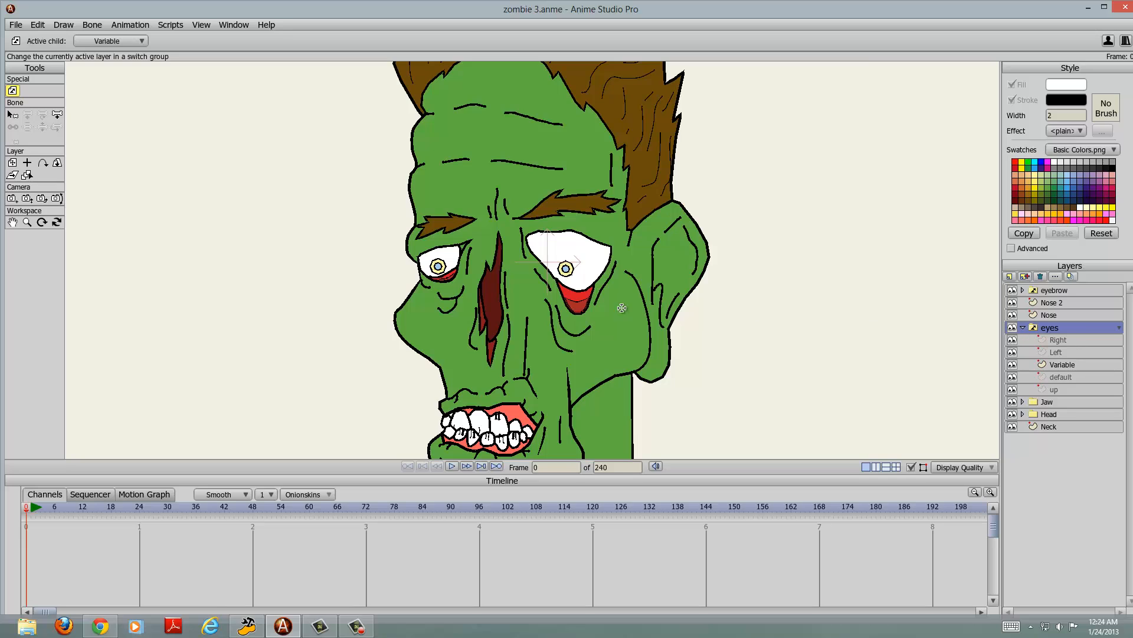
pyautogui.hotkey('ctrl', 'r')
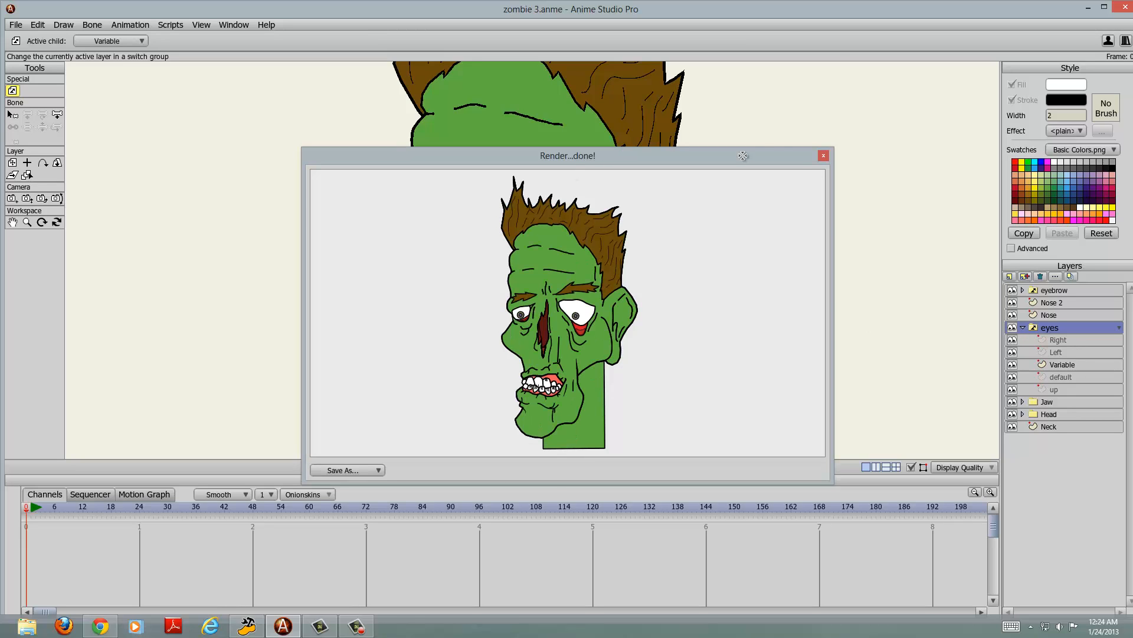
pyautogui.click(823, 157)
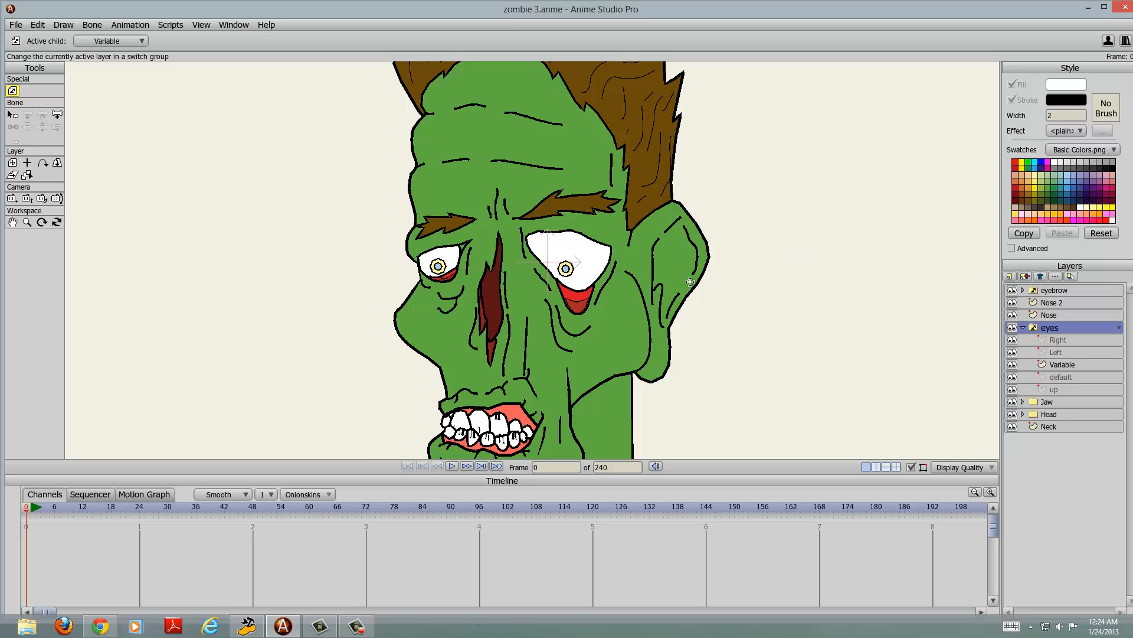
pyautogui.click(1023, 328)
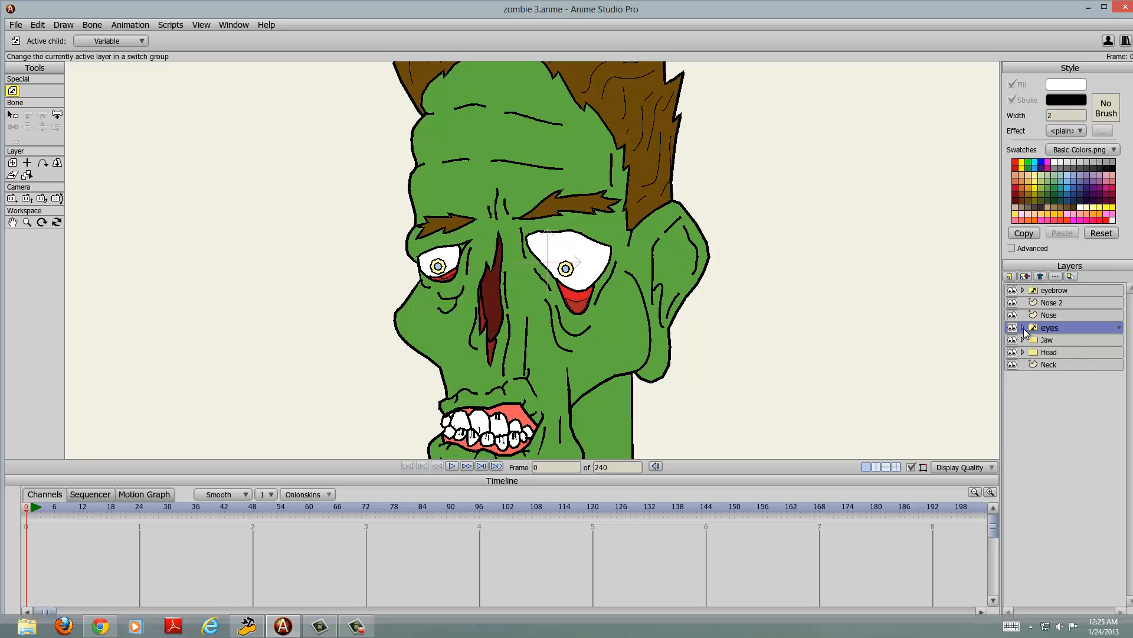
# Step: Expand the Jaw group to look at its Jaw 2 sublayer, and collapse it with the Jaw group selected
pyautogui.scroll(-4, 714, 223)
pyautogui.scroll(5, 714, 222)
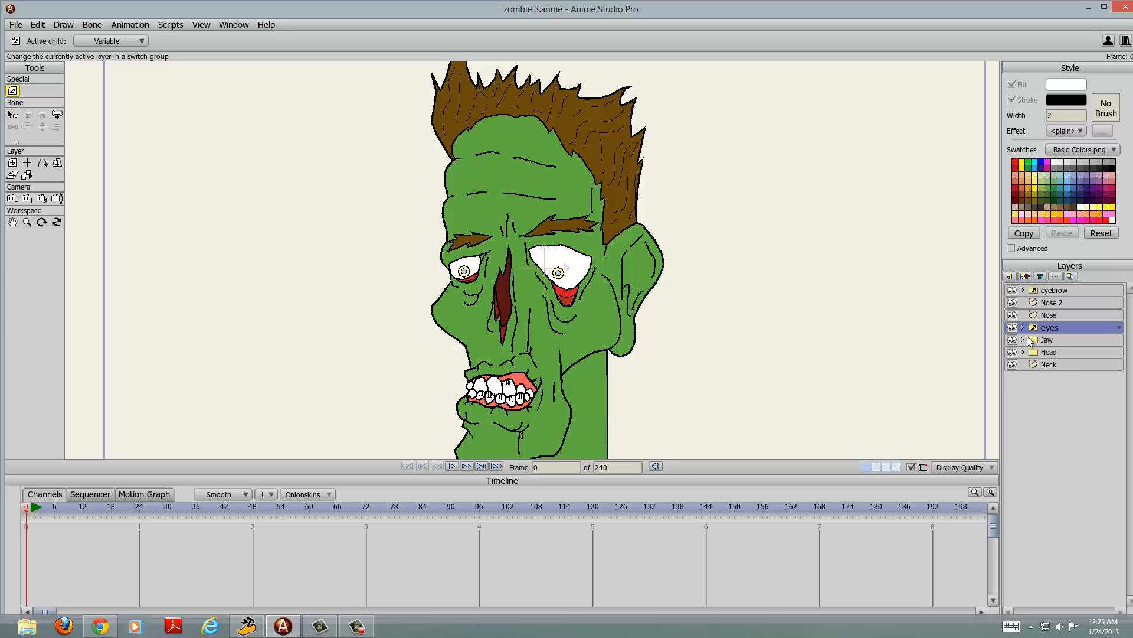
pyautogui.scroll(-3, 778, 302)
pyautogui.scroll(5, 774, 232)
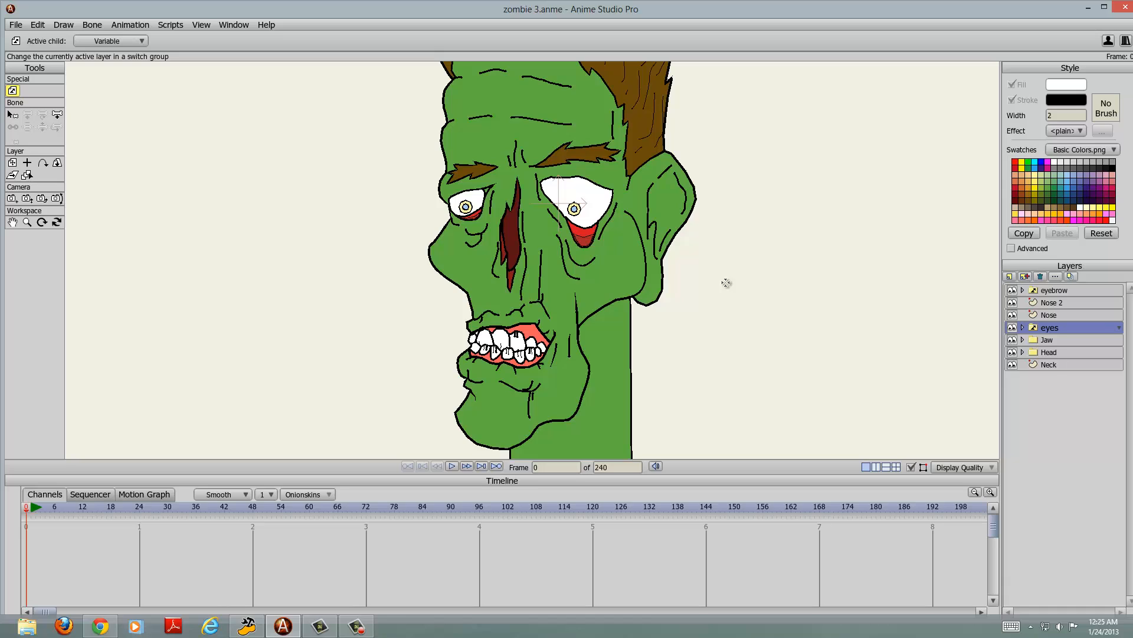
pyautogui.scroll(-1, 725, 283)
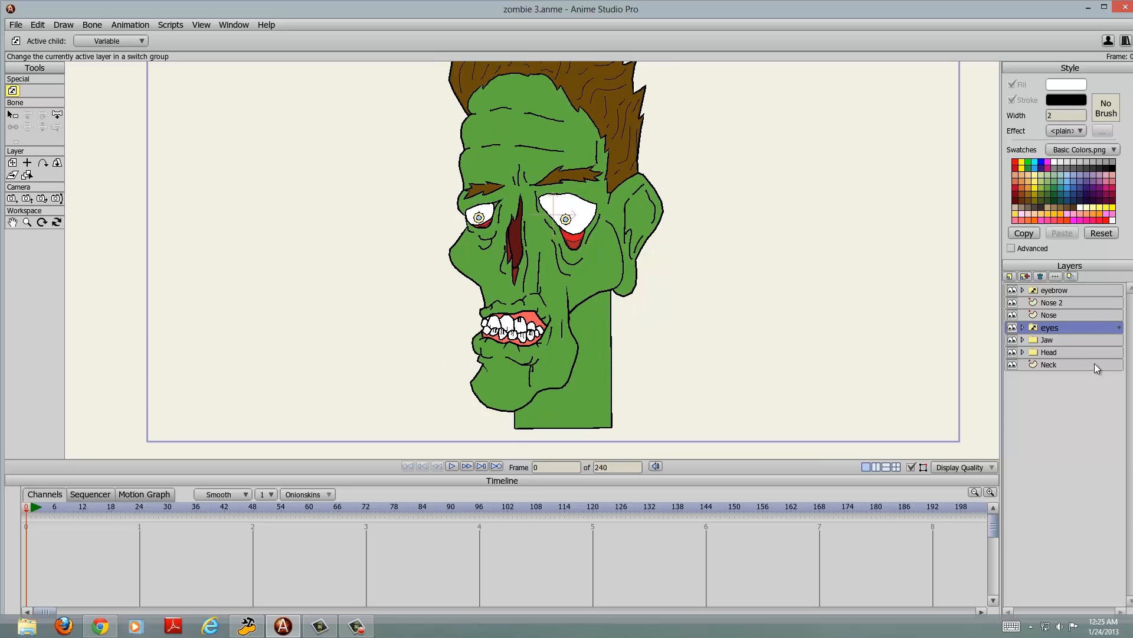
pyautogui.click(1024, 340)
pyautogui.click(1044, 351)
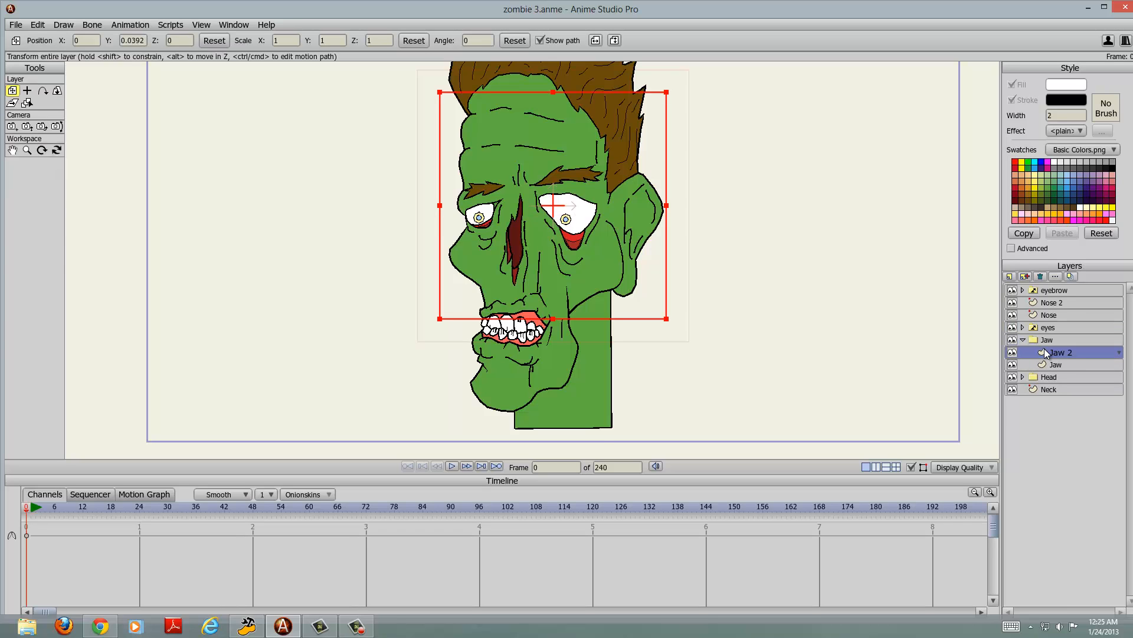
pyautogui.scroll(3, 801, 321)
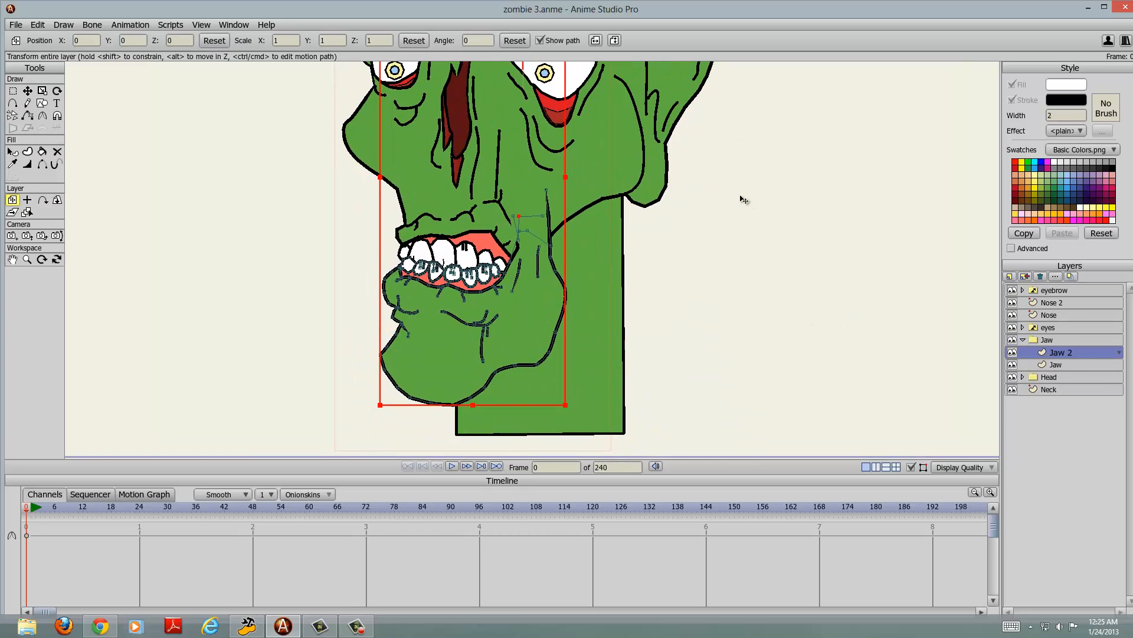
pyautogui.click(1049, 341)
pyautogui.click(1025, 340)
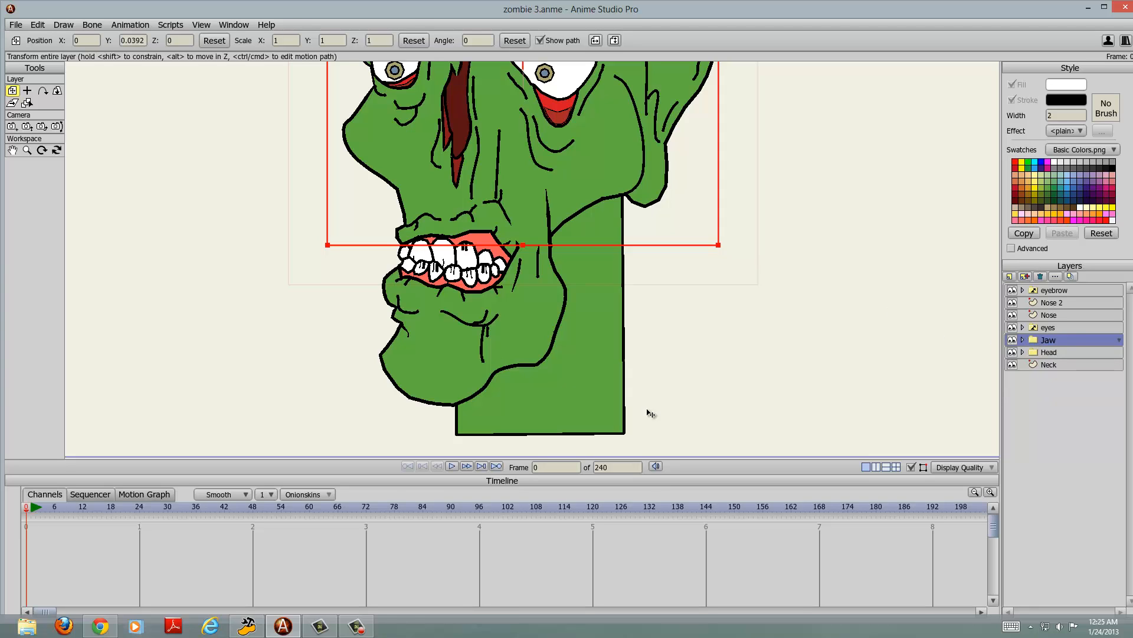
# Step: Try lowering the whole Jaw group to Y 0.0104 to open the mouth, inspect its Jaw and Jaw 2 sublayers, and undo the move
pyautogui.moveTo(565, 339)
pyautogui.mouseDown()
pyautogui.moveTo(542, 357)
pyautogui.moveTo(549, 329)
pyautogui.moveTo(558, 352)
pyautogui.moveTo(564, 329)
pyautogui.moveTo(572, 345)
pyautogui.moveTo(560, 327)
pyautogui.moveTo(562, 342)
pyautogui.moveTo(560, 329)
pyautogui.moveTo(565, 340)
pyautogui.moveTo(802, 392)
pyautogui.moveTo(911, 439)
pyautogui.moveTo(554, 407)
pyautogui.moveTo(575, 328)
pyautogui.moveTo(555, 345)
pyautogui.moveTo(550, 336)
pyautogui.mouseUp()
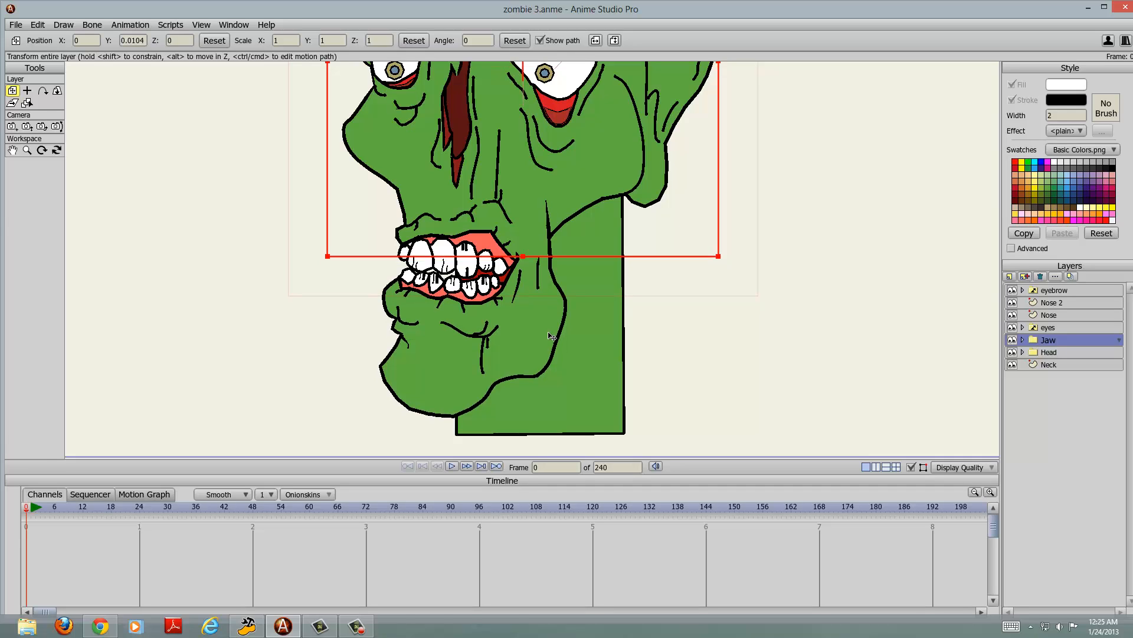
pyautogui.click(1023, 340)
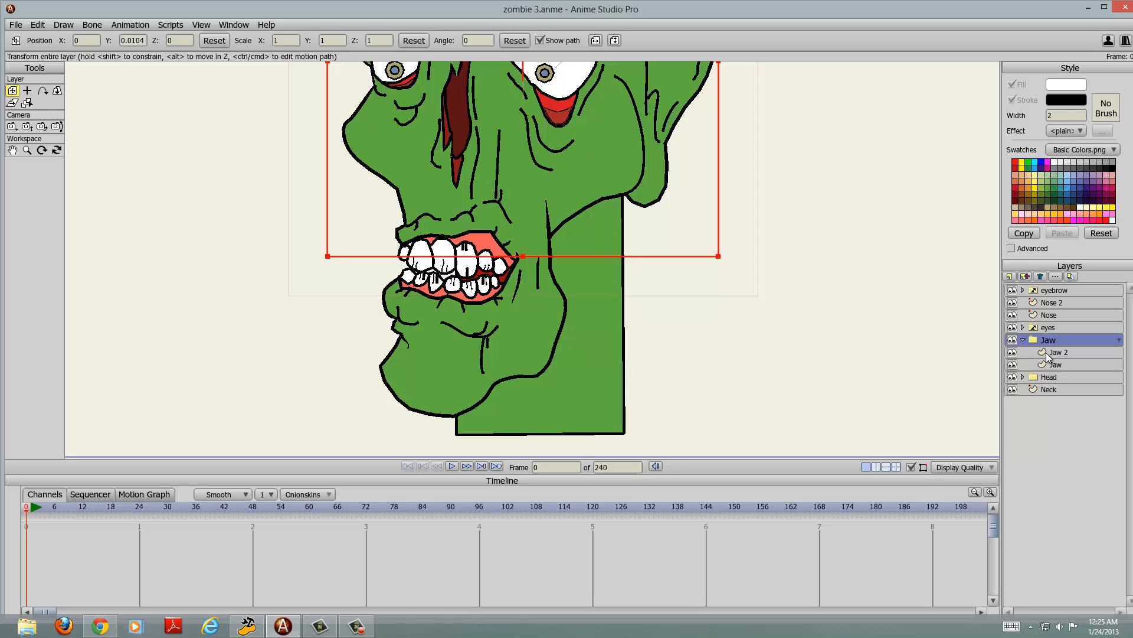
pyautogui.click(1054, 366)
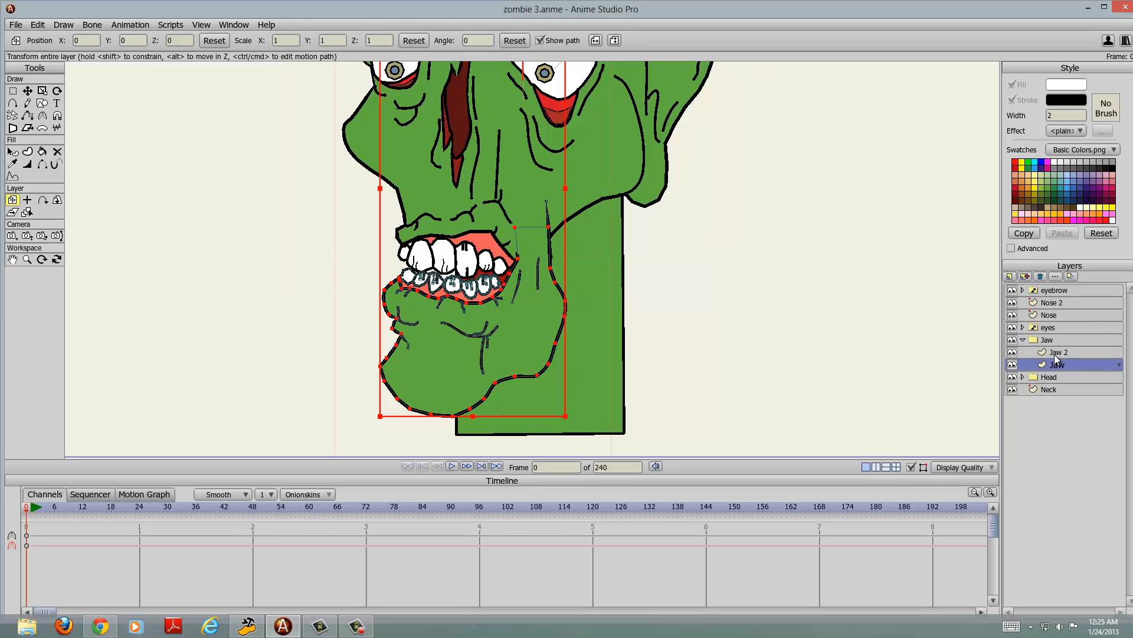
pyautogui.click(1050, 341)
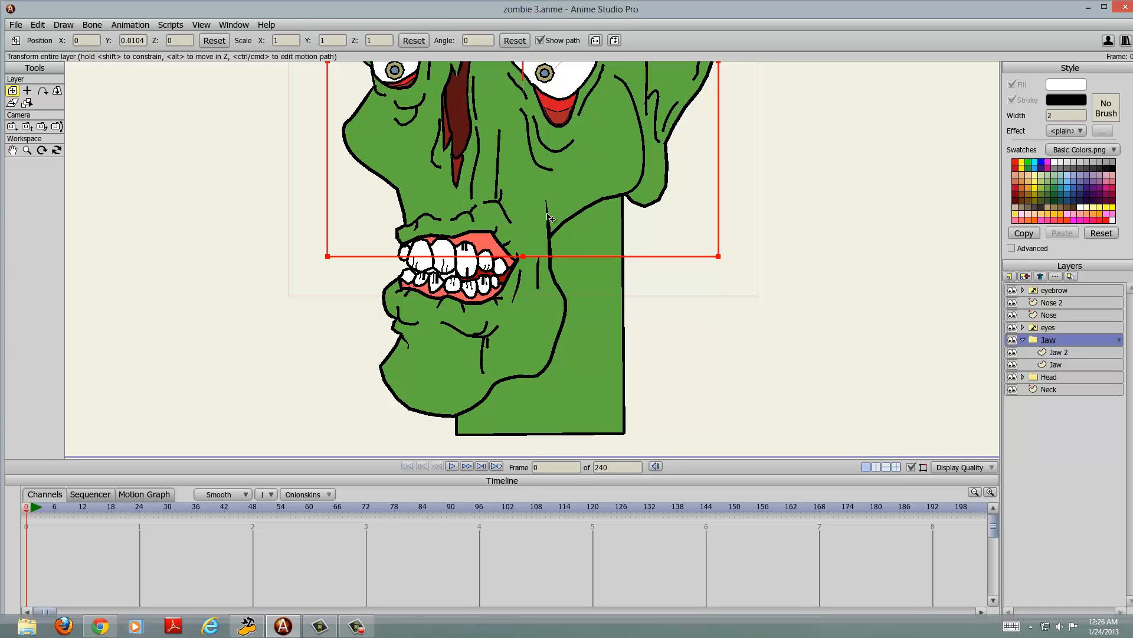
pyautogui.click(1072, 355)
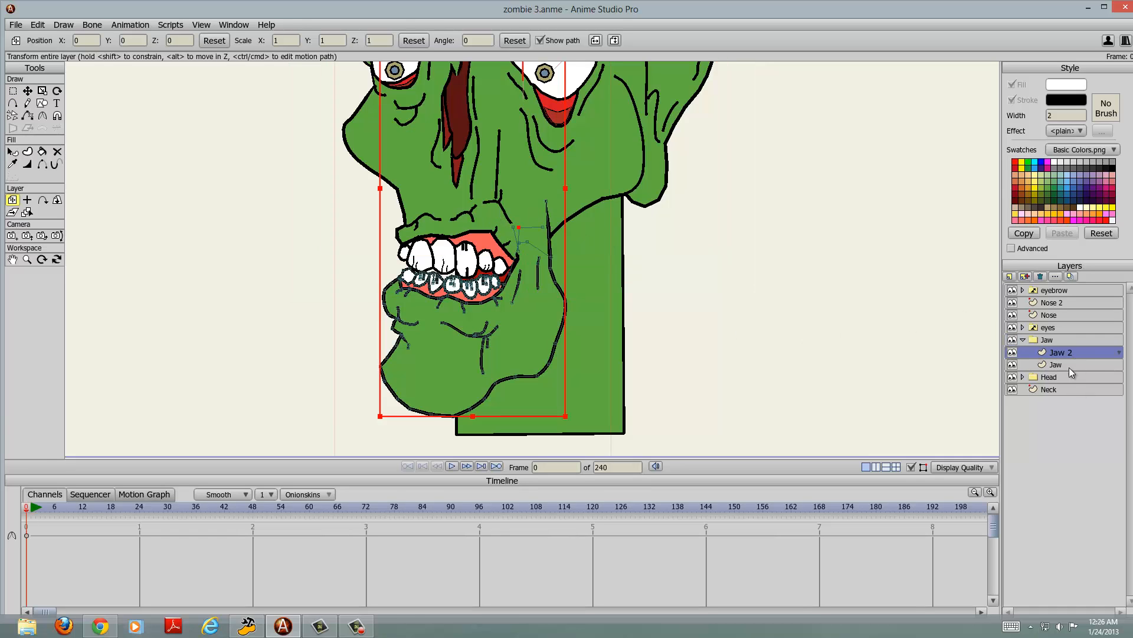
pyautogui.click(1068, 367)
pyautogui.click(1068, 375)
pyautogui.click(1060, 351)
pyautogui.scroll(-4, 747, 264)
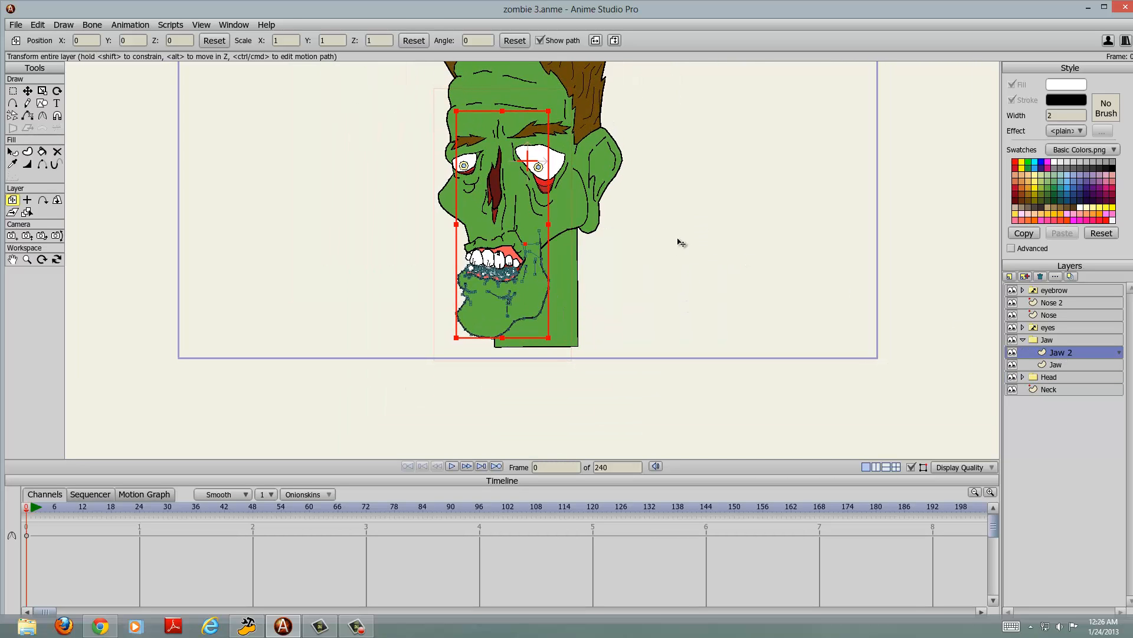
pyautogui.hotkey('ctrl', 'z')
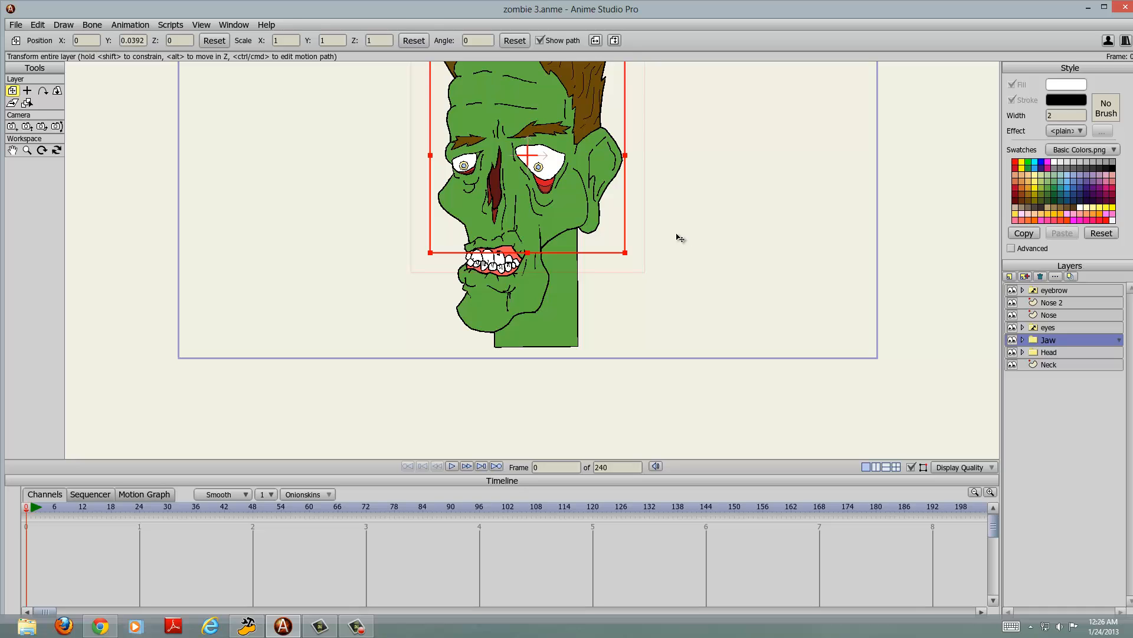
# Step: Record an opening and closing motion for the Jaw group by moving it during playback, and return to frame 0
pyautogui.scroll(-3, 681, 239)
pyautogui.moveTo(685, 211); pyautogui.dragTo(683, 263)
pyautogui.scroll(4, 683, 285)
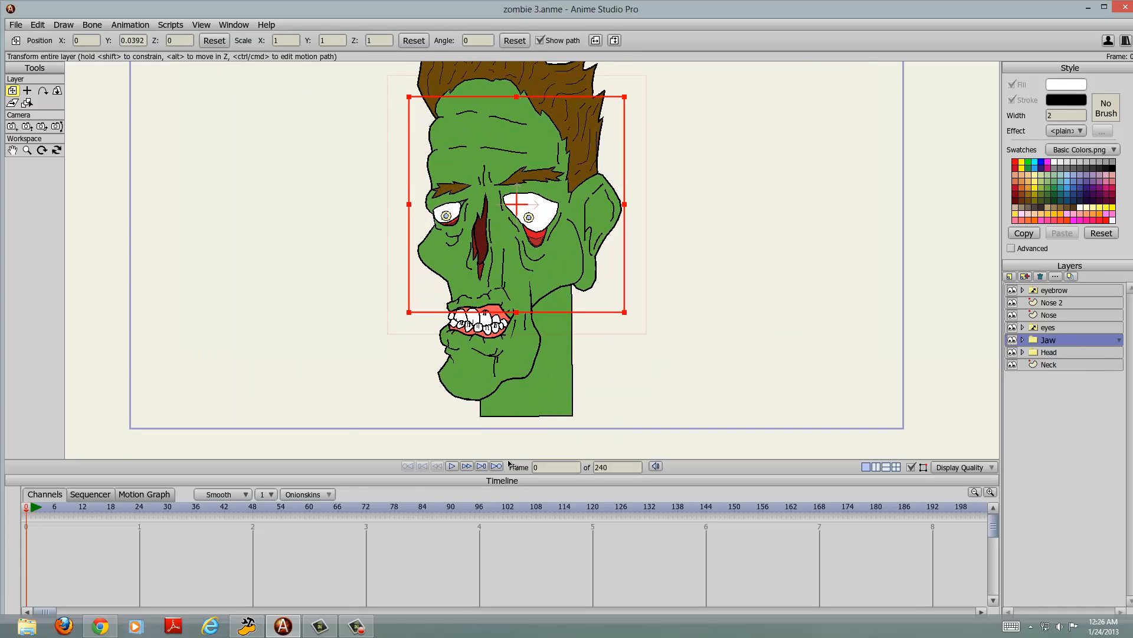
pyautogui.click(451, 466)
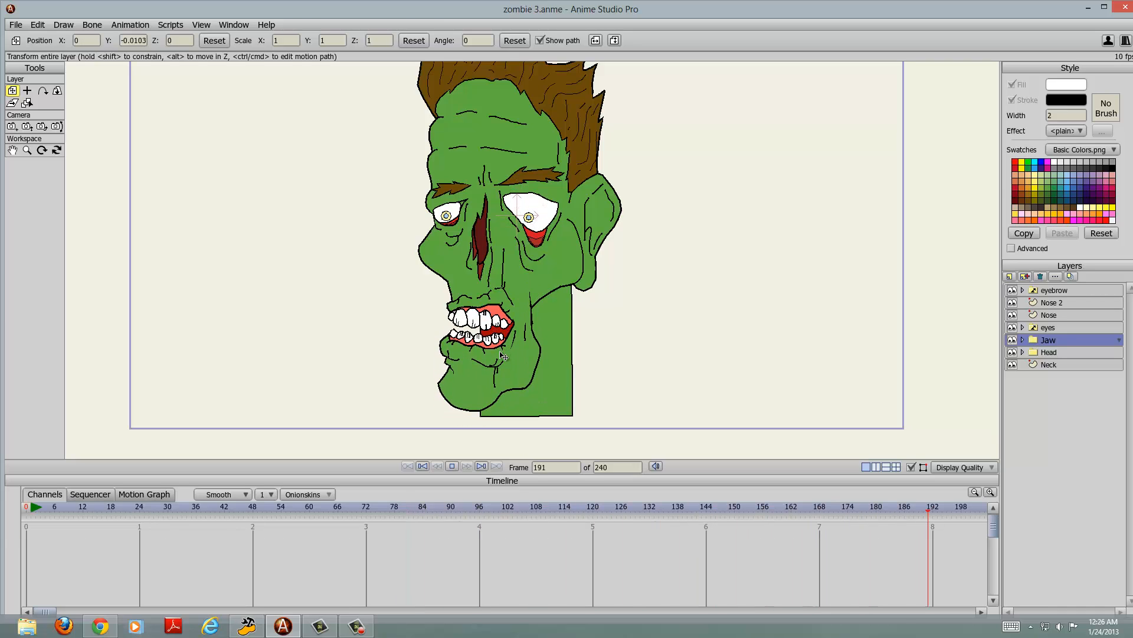
pyautogui.click(434, 466)
pyautogui.click(436, 466)
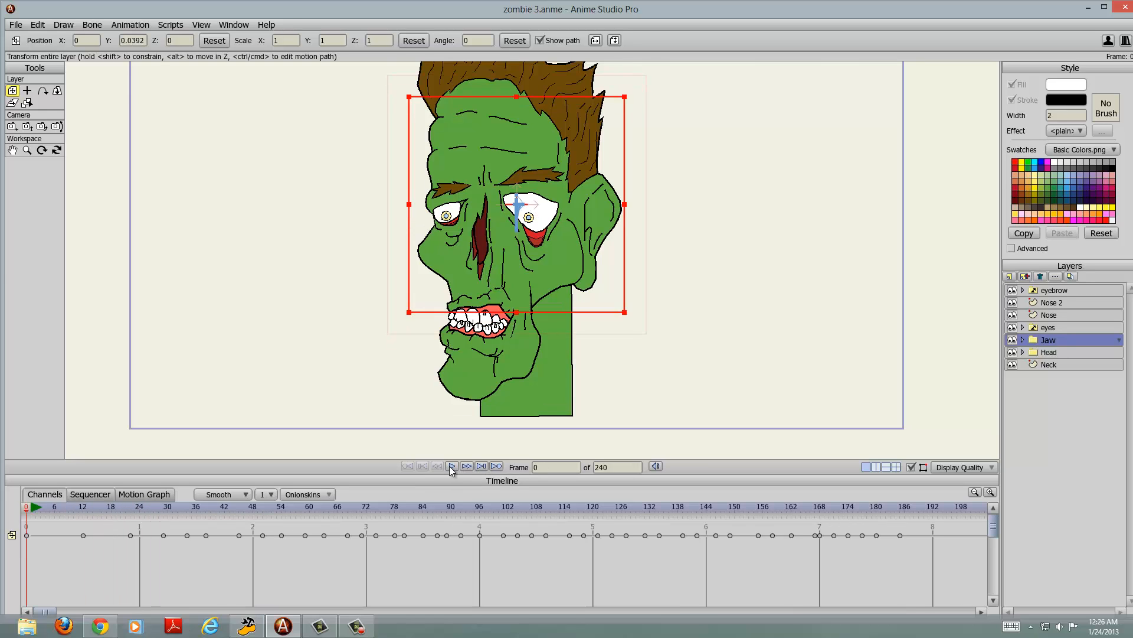
# Step: Play back the recorded jaw animation, stop it, and rewind to frame 0
pyautogui.click(451, 467)
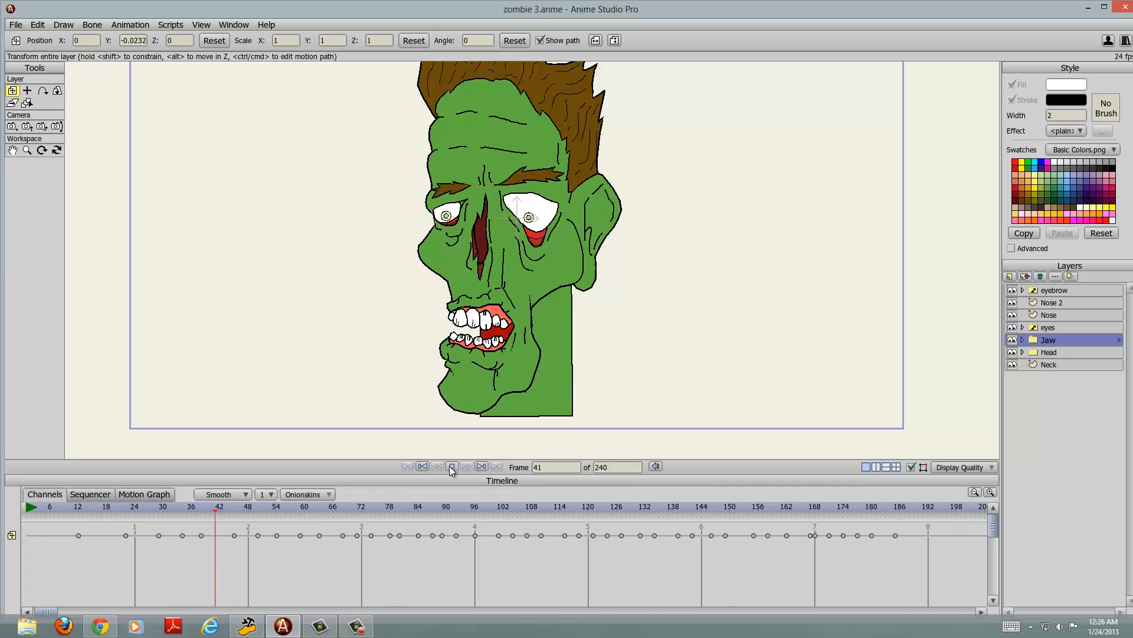
pyautogui.click(450, 466)
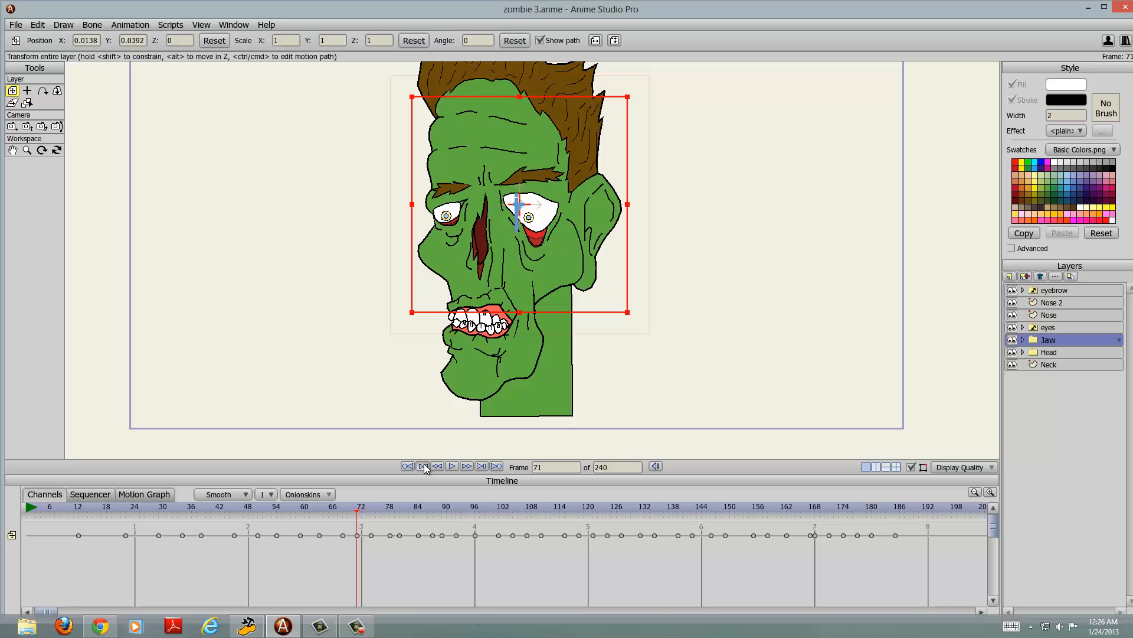
pyautogui.click(423, 466)
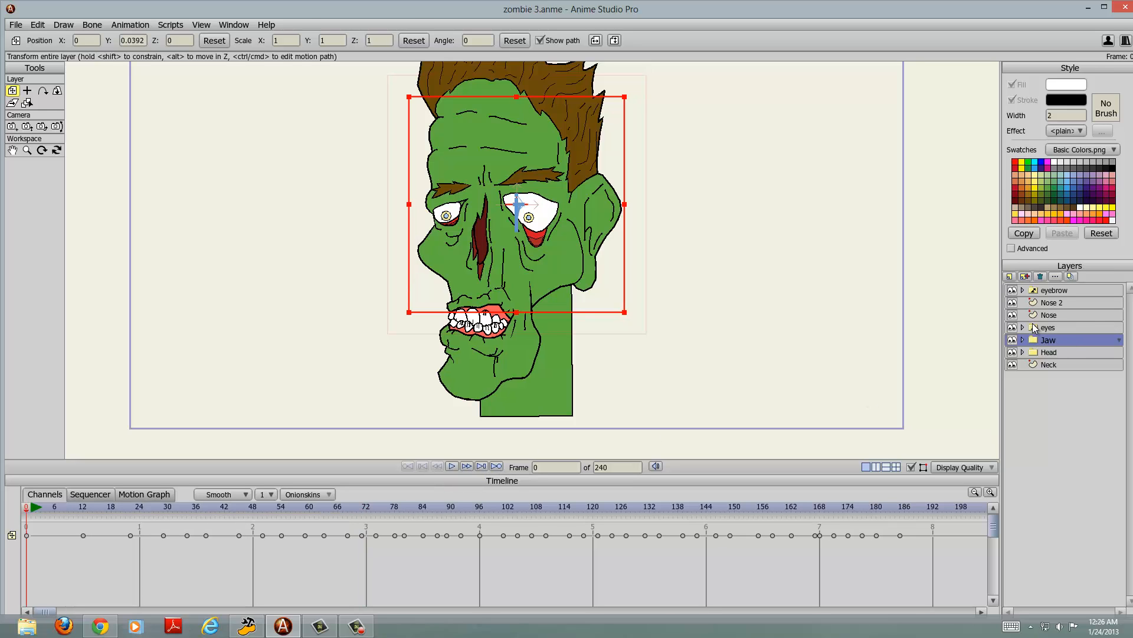
pyautogui.scroll(-5, 614, 320)
pyautogui.moveTo(640, 302)
pyautogui.mouseDown()
pyautogui.moveTo(646, 334)
pyautogui.moveTo(659, 303)
pyautogui.mouseUp()
pyautogui.scroll(4, 650, 335)
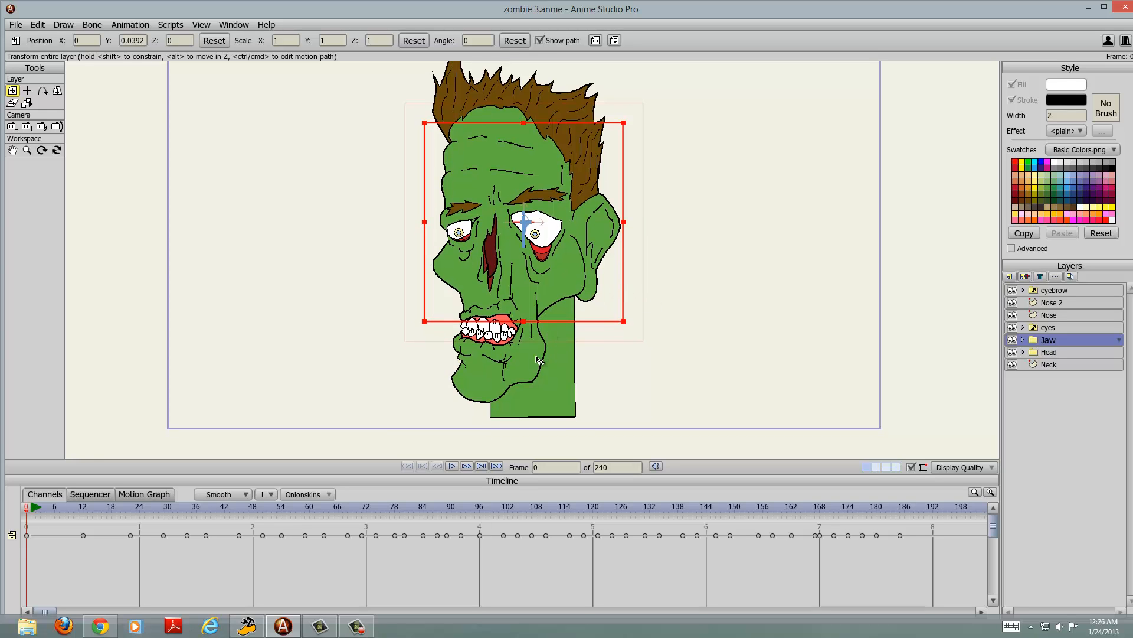
pyautogui.scroll(3, 538, 360)
pyautogui.moveTo(555, 366); pyautogui.dragTo(614, 374)
pyautogui.scroll(-2, 583, 317)
pyautogui.scroll(-2, 601, 378)
pyautogui.scroll(2, 600, 381)
pyautogui.scroll(-2, 601, 354)
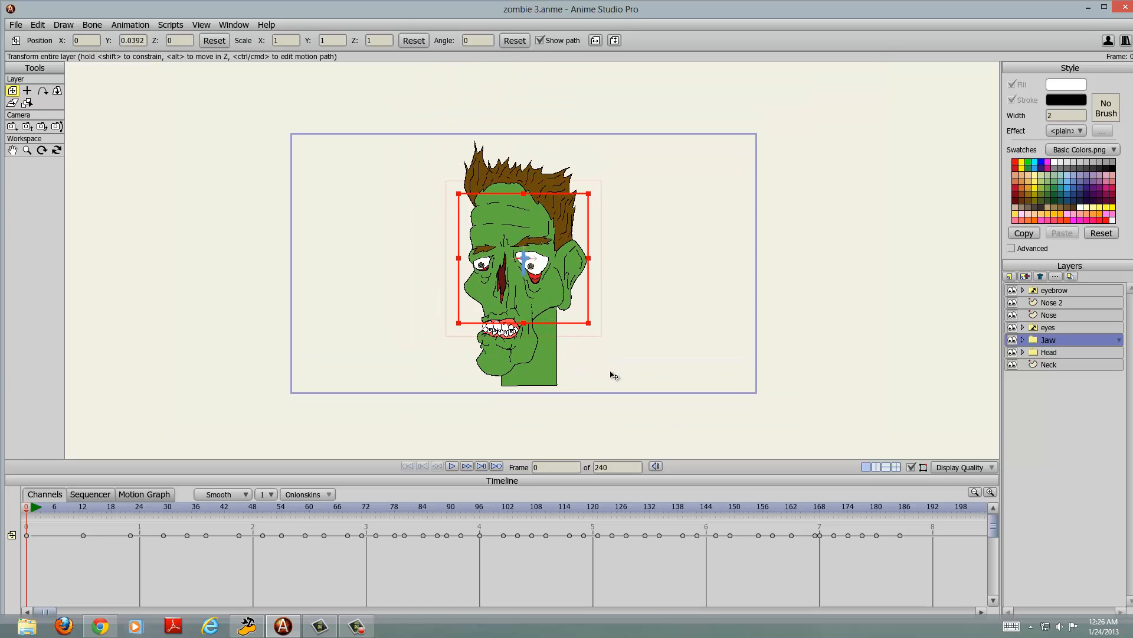
pyautogui.scroll(2, 615, 374)
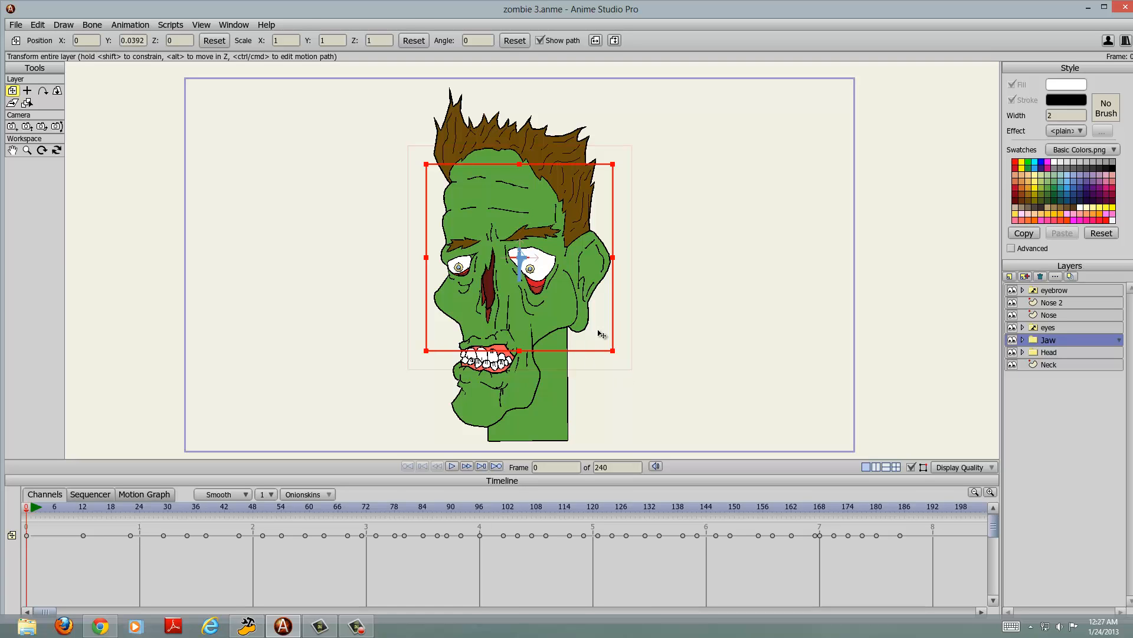
pyautogui.scroll(-3, 623, 293)
pyautogui.scroll(3, 624, 290)
# Step: Close the current project and open the Zombie project from the Already started folder inside Anime studio Files in Documents
pyautogui.click(22, 24)
pyautogui.moveTo(31, 28)
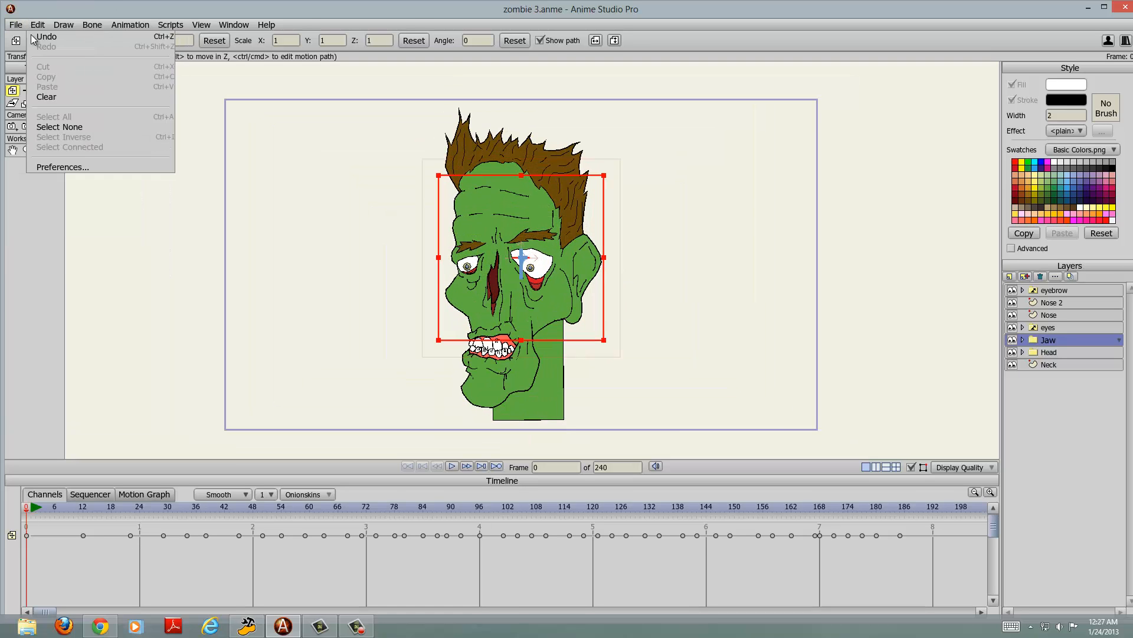
pyautogui.click(36, 64)
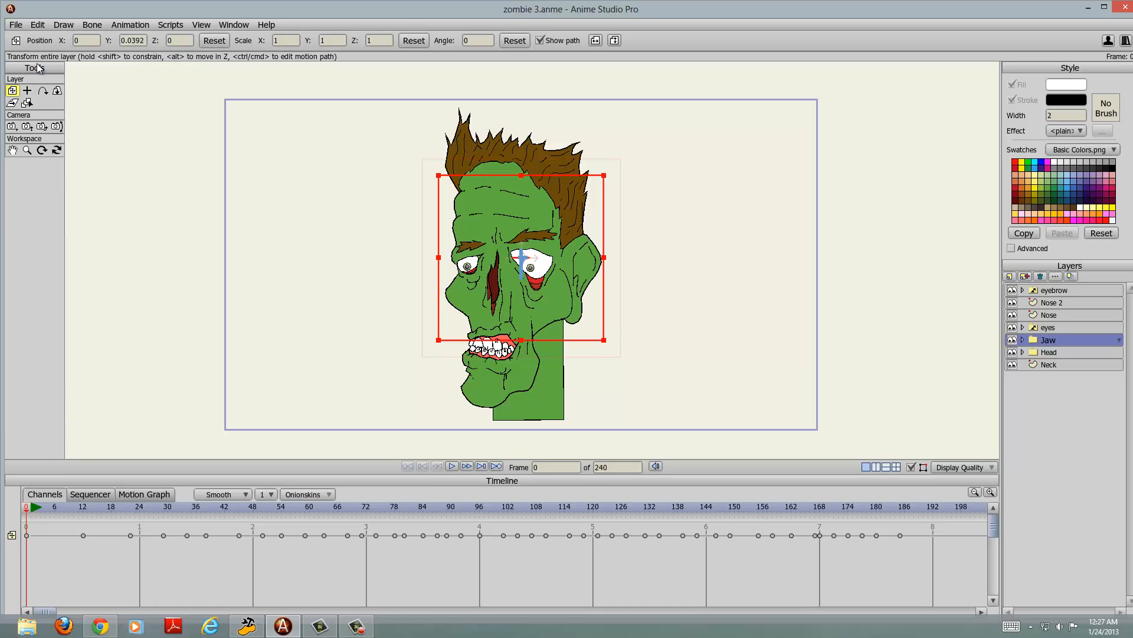
pyautogui.click(582, 340)
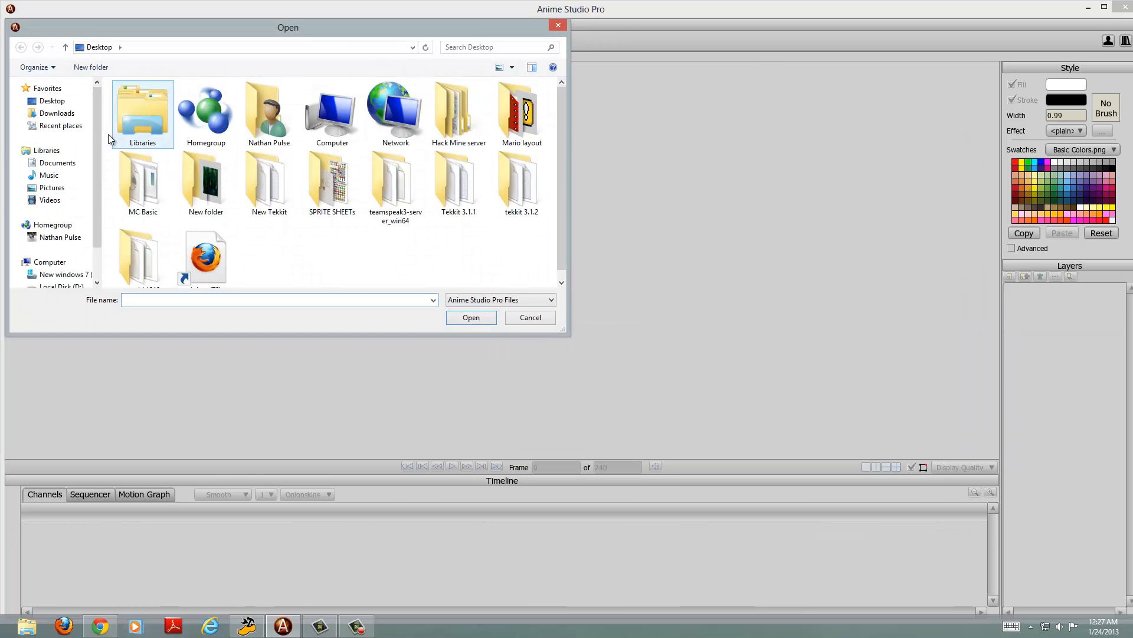
pyautogui.click(64, 164)
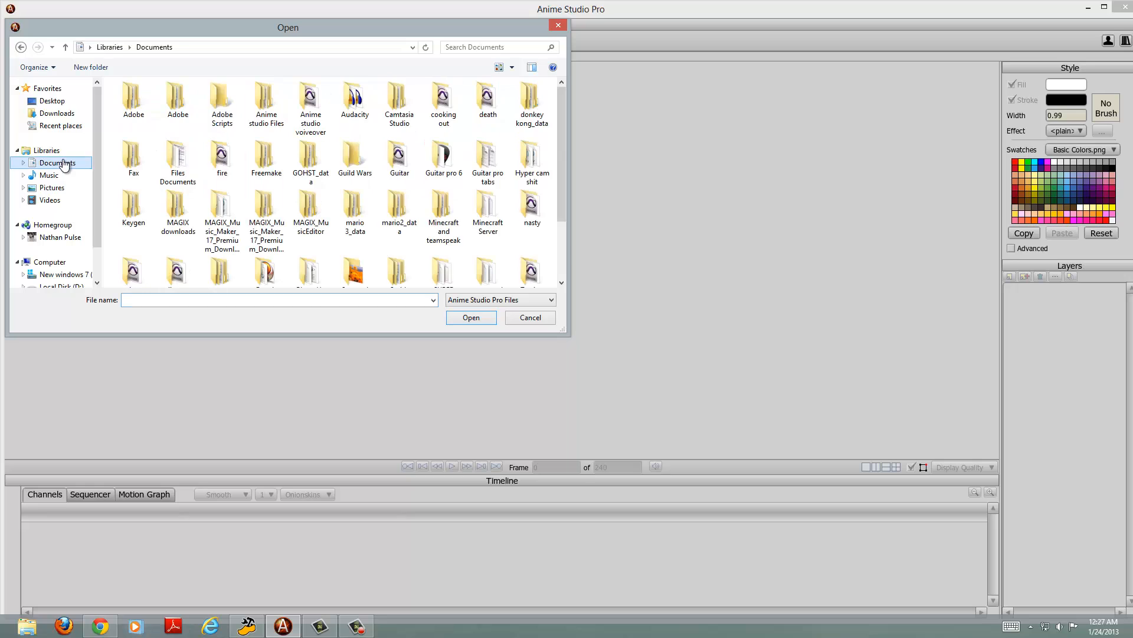
pyautogui.doubleClick(267, 103)
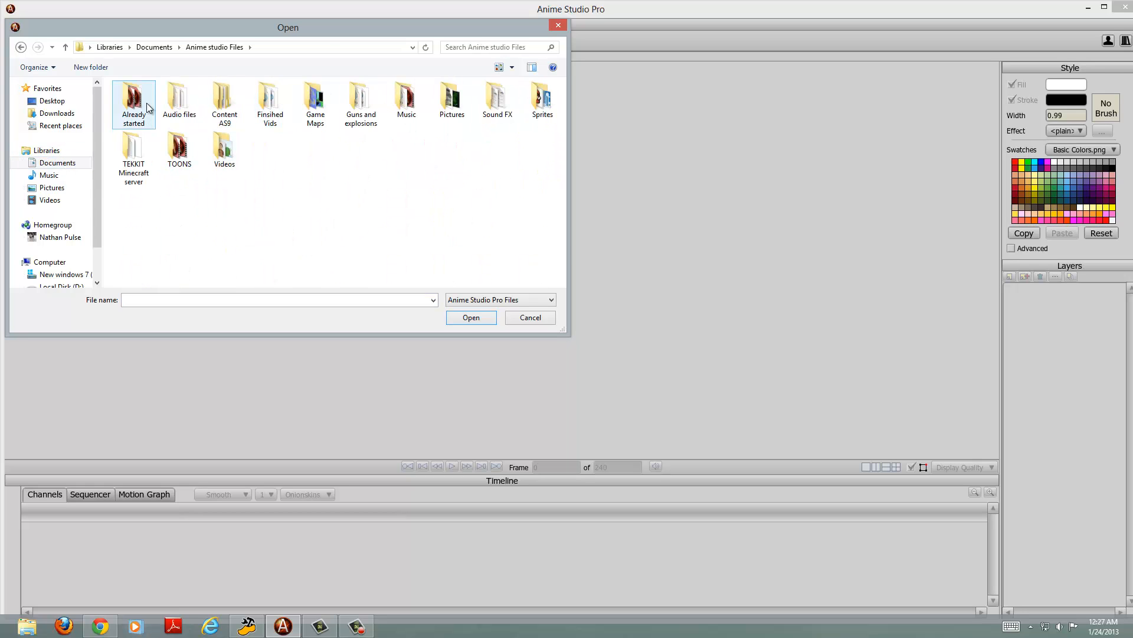
pyautogui.doubleClick(179, 147)
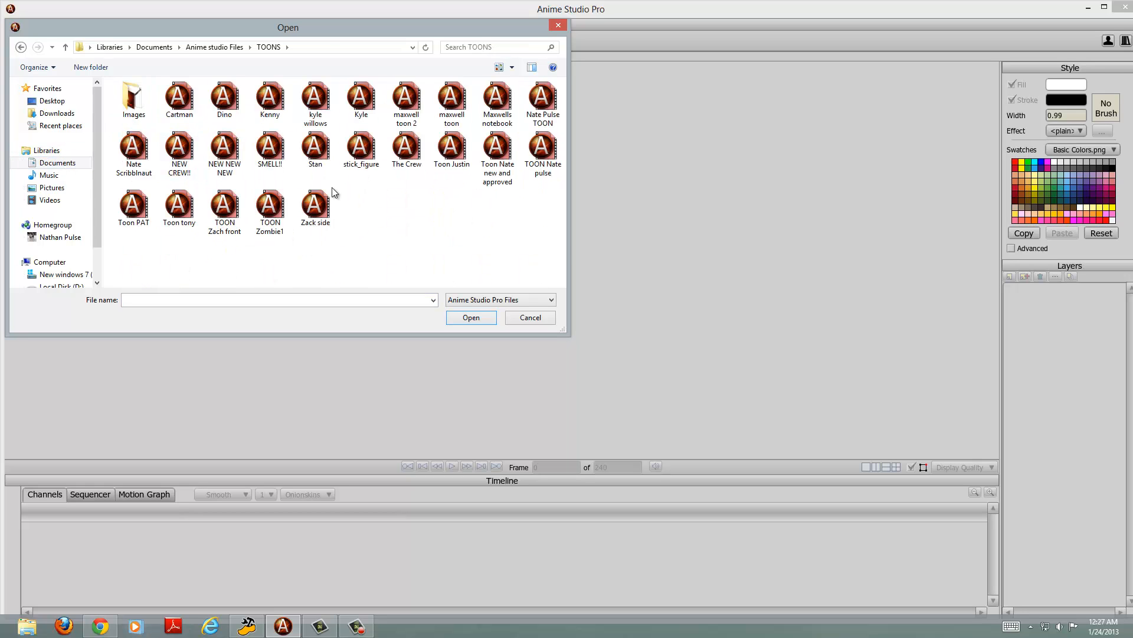
pyautogui.click(21, 48)
pyautogui.doubleClick(133, 97)
pyautogui.scroll(-5, 330, 237)
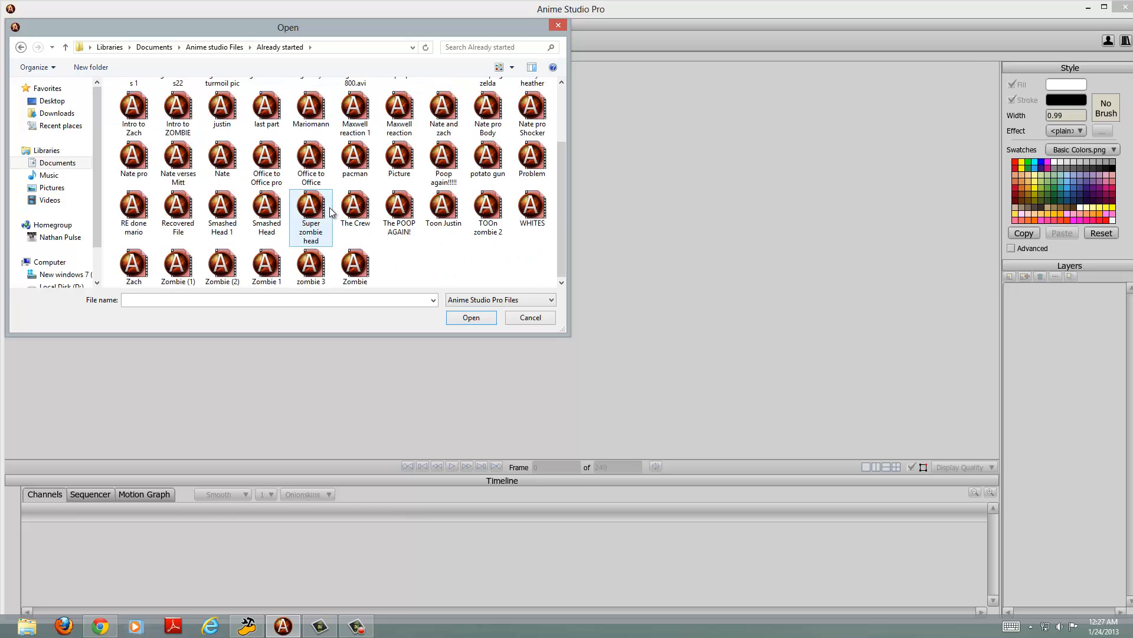
pyautogui.doubleClick(337, 259)
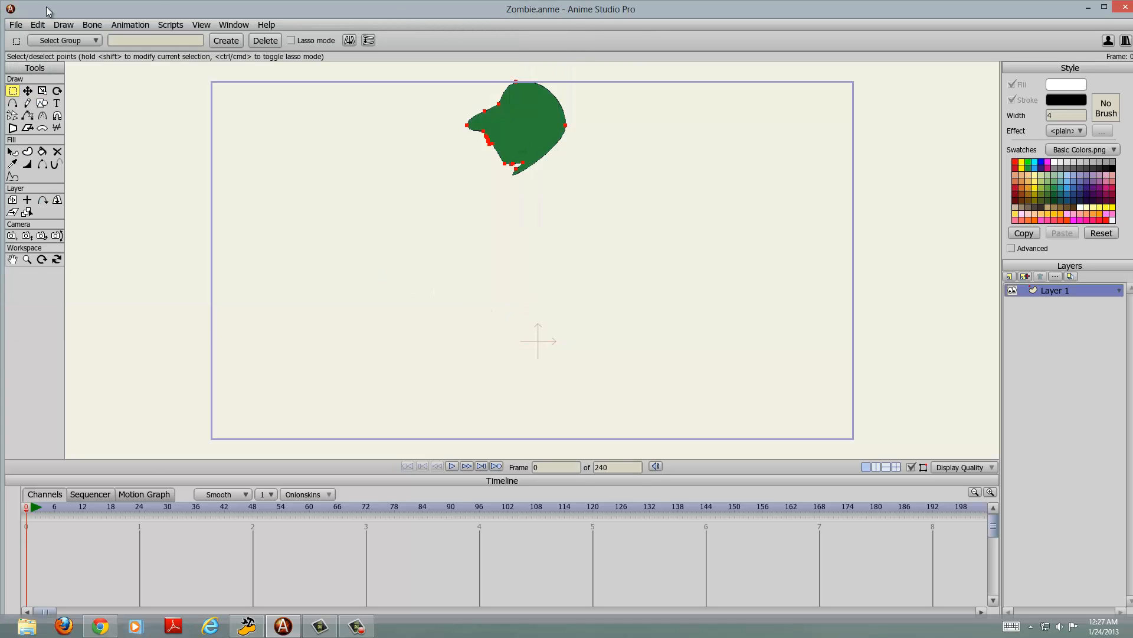
# Step: Open the Super zombie head project from the Already started folder in place of the current file
pyautogui.click(17, 25)
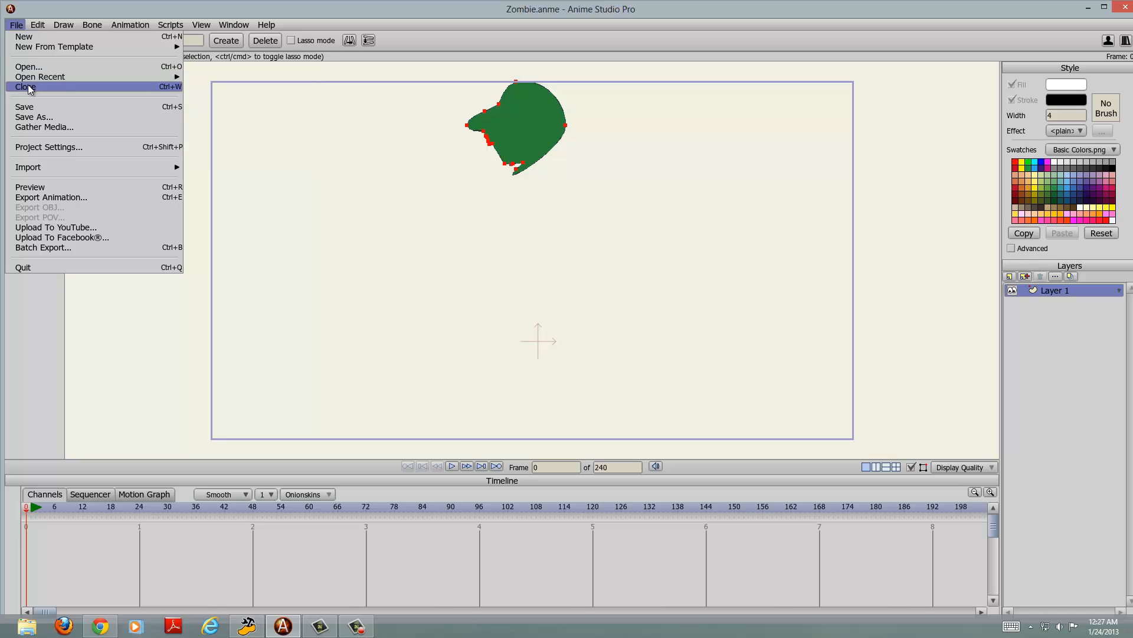
pyautogui.click(29, 80)
pyautogui.click(15, 25)
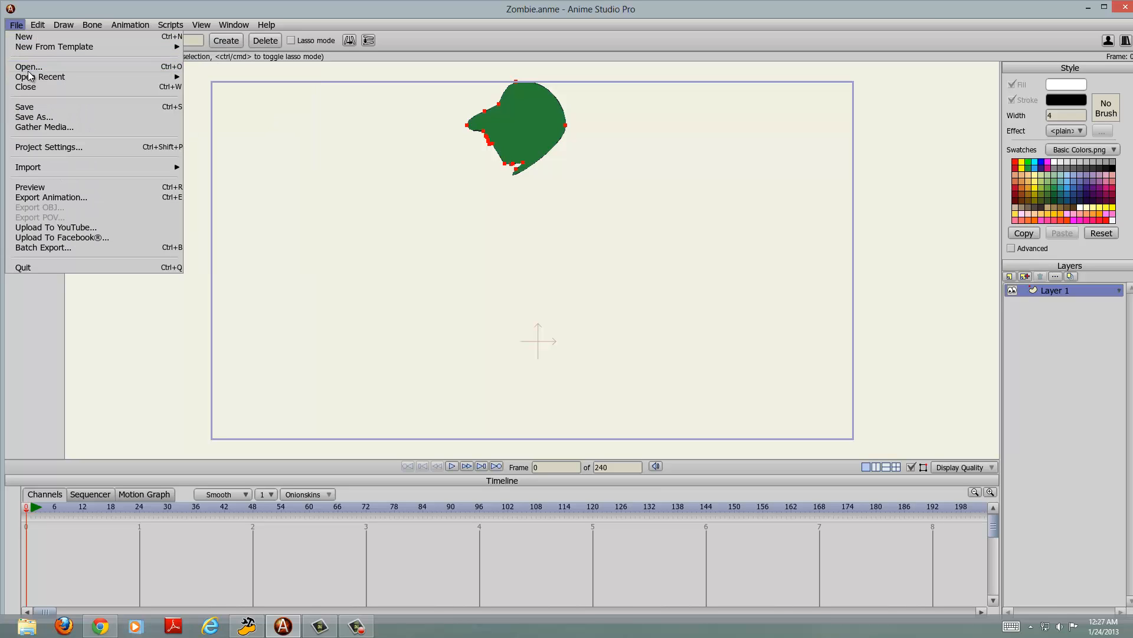
pyautogui.click(27, 64)
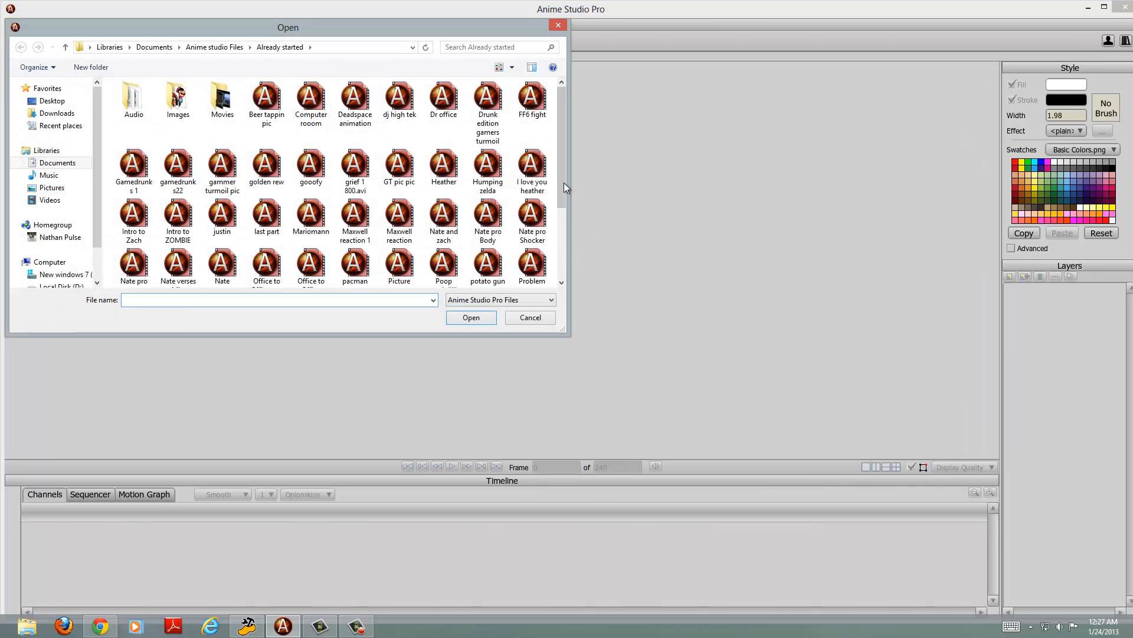
pyautogui.moveTo(564, 183); pyautogui.dragTo(563, 247)
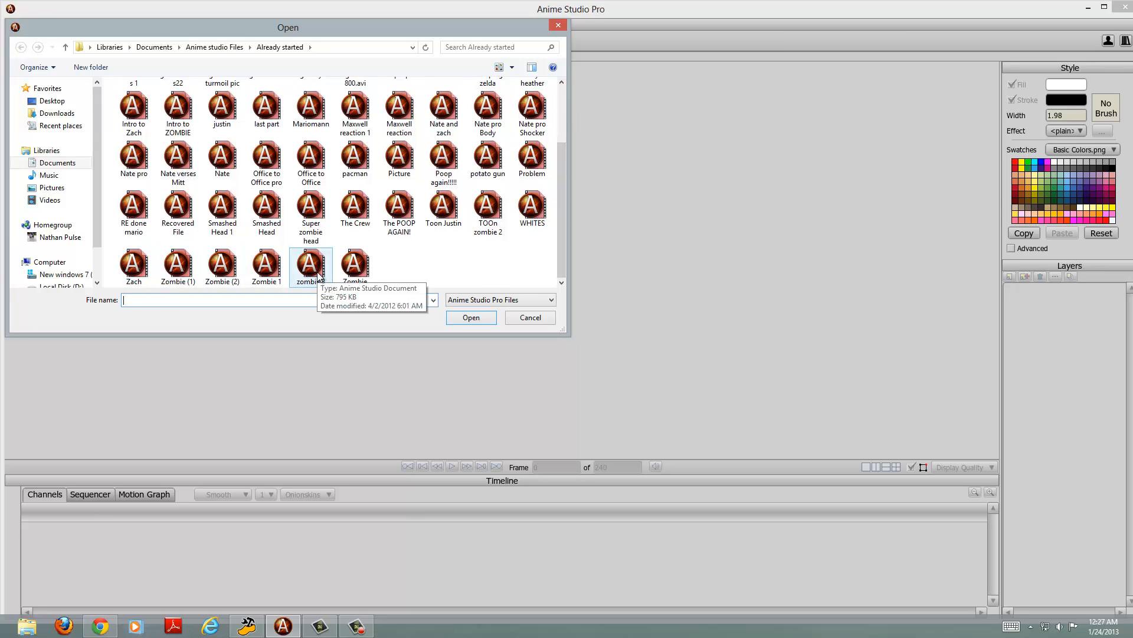
pyautogui.doubleClick(320, 212)
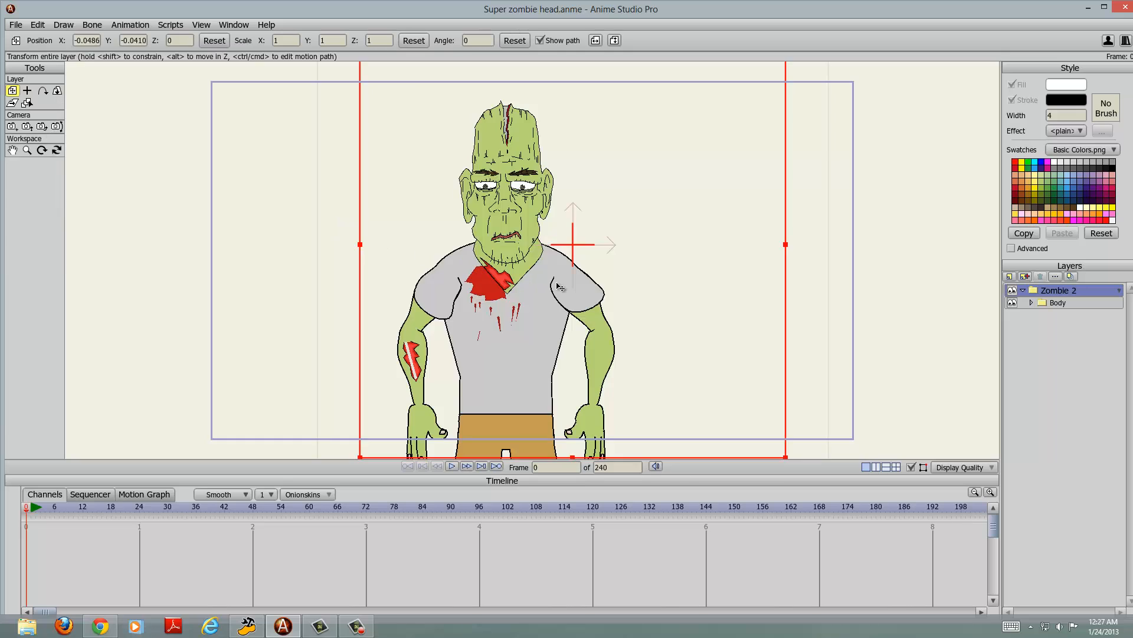
# Step: Render a preview of the zombie, close it, and examine the head and torso up close
pyautogui.scroll(8, 587, 235)
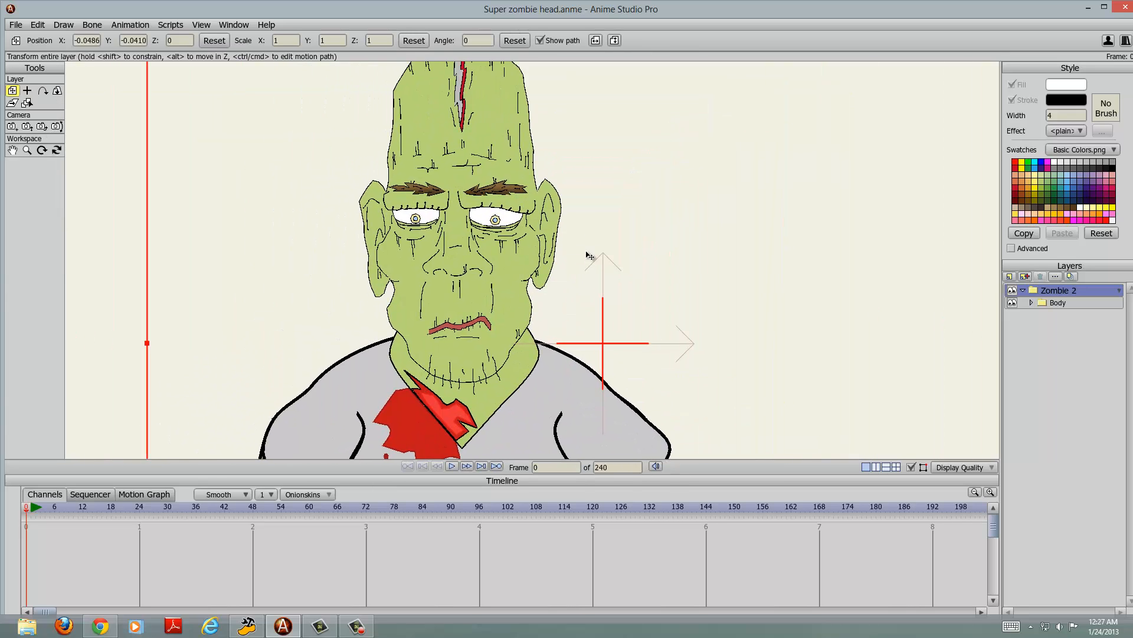
pyautogui.scroll(-5, 592, 260)
pyautogui.hotkey('ctrl', 'r')
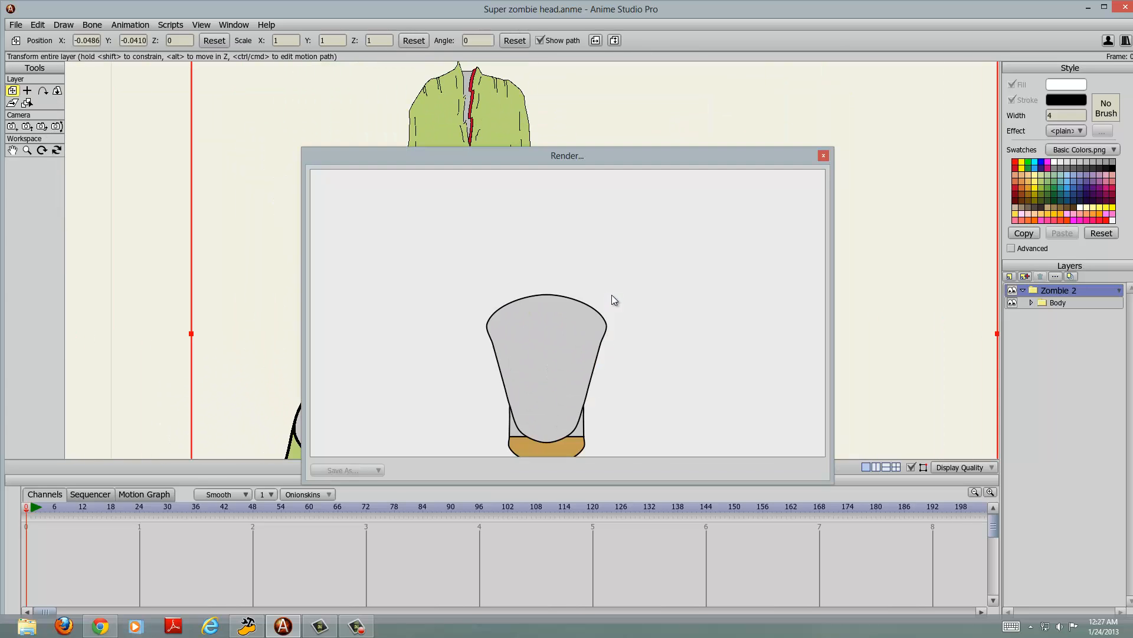
pyautogui.click(824, 155)
pyautogui.scroll(8, 567, 177)
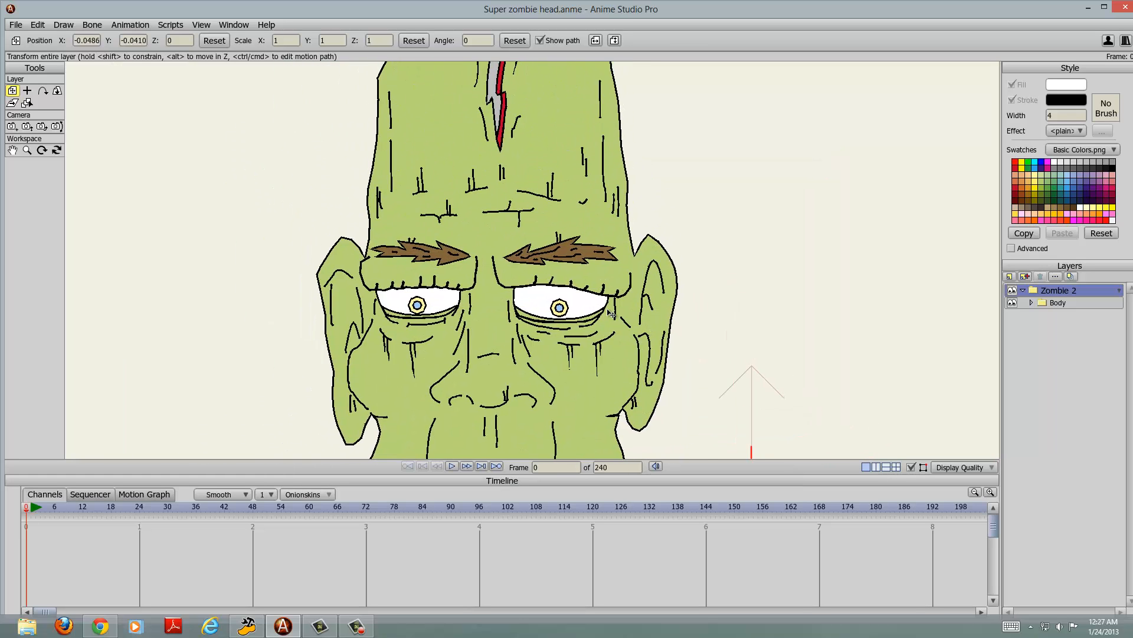
pyautogui.scroll(-5, 611, 312)
pyautogui.scroll(4, 589, 182)
pyautogui.moveTo(593, 262); pyautogui.dragTo(616, 138)
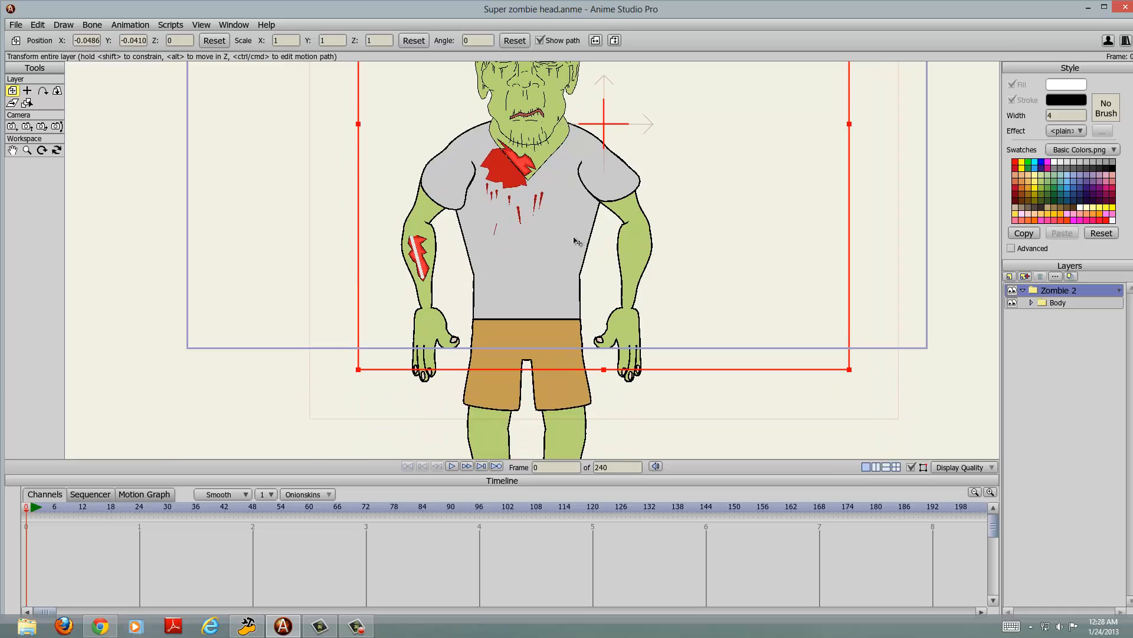
pyautogui.scroll(6, 648, 156)
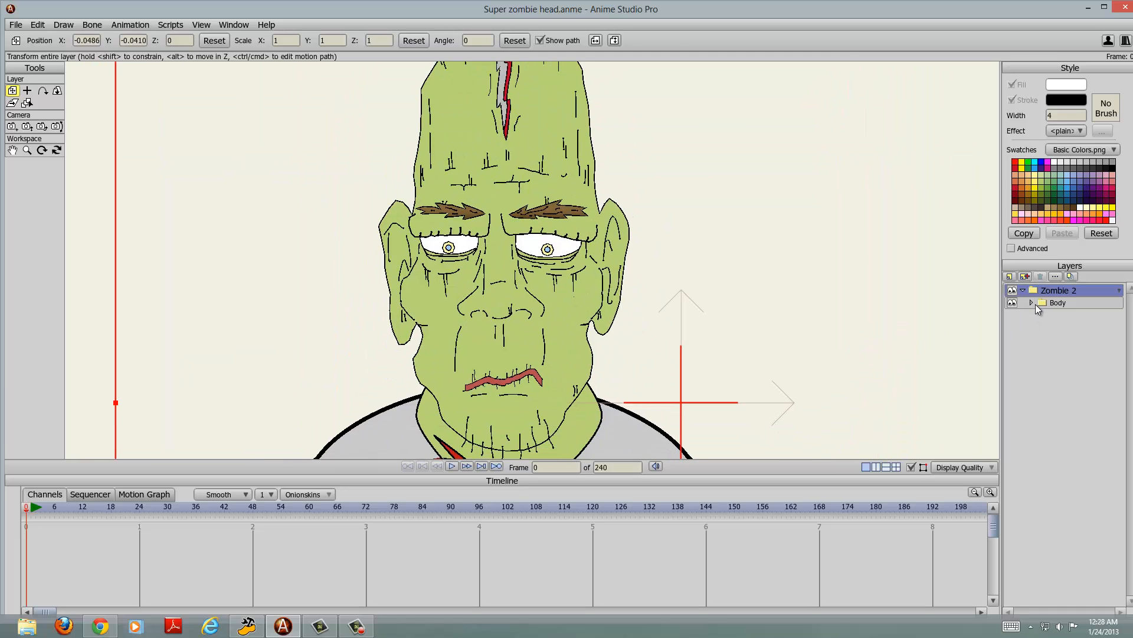
# Step: Expand the Body group to look through its limb, patch and head sublayers, and collapse it again
pyautogui.click(1033, 303)
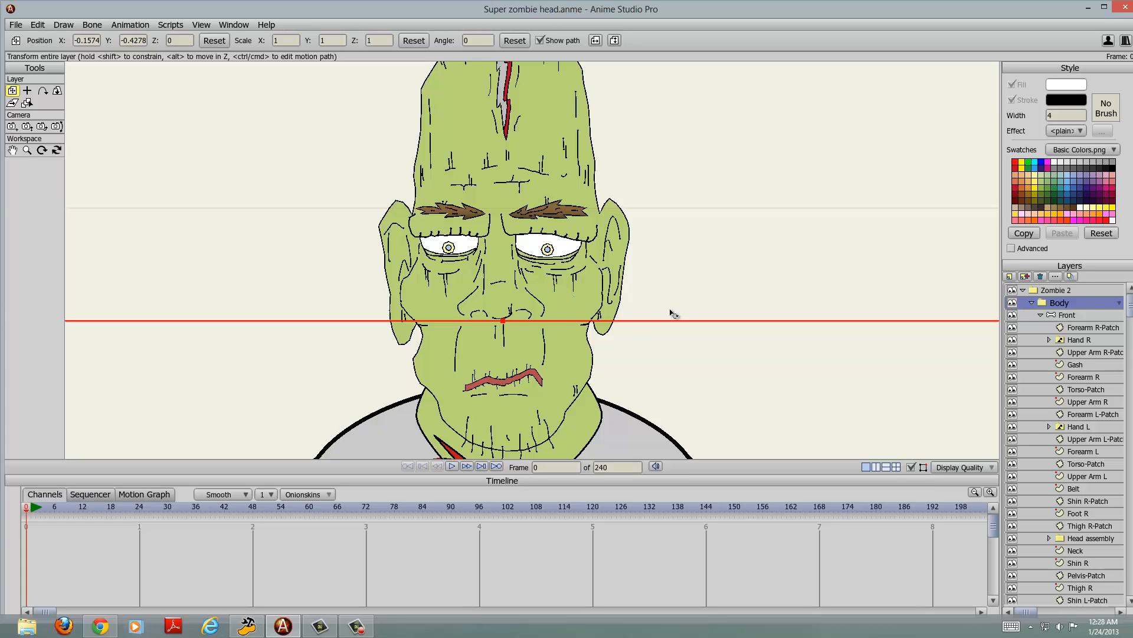
pyautogui.scroll(-2, 1049, 354)
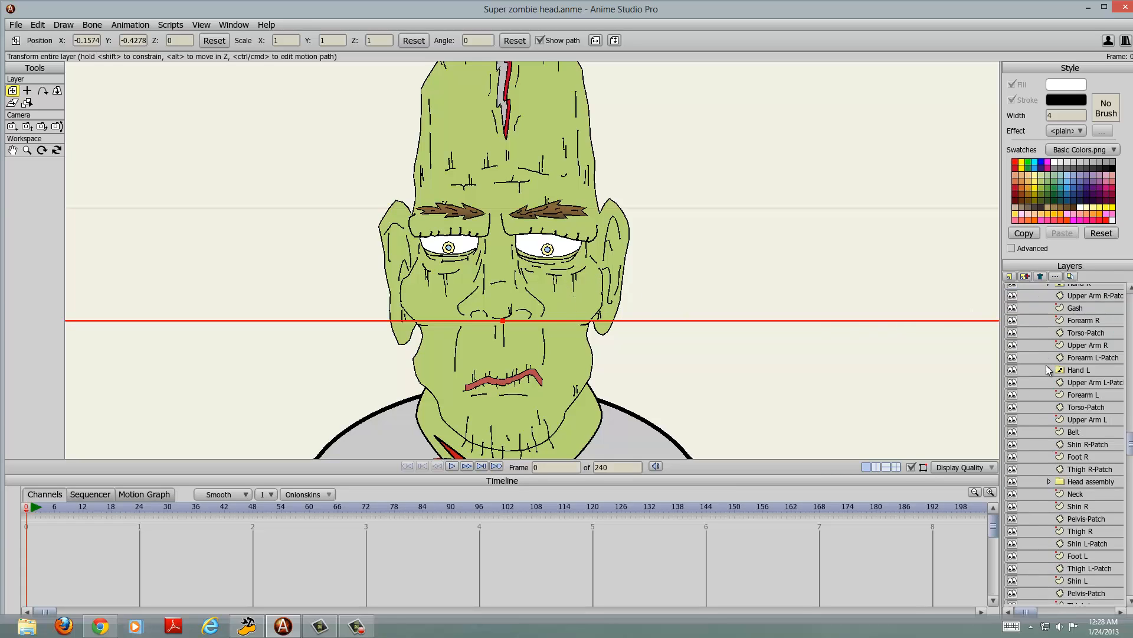
pyautogui.scroll(2, 1052, 364)
pyautogui.click(1033, 302)
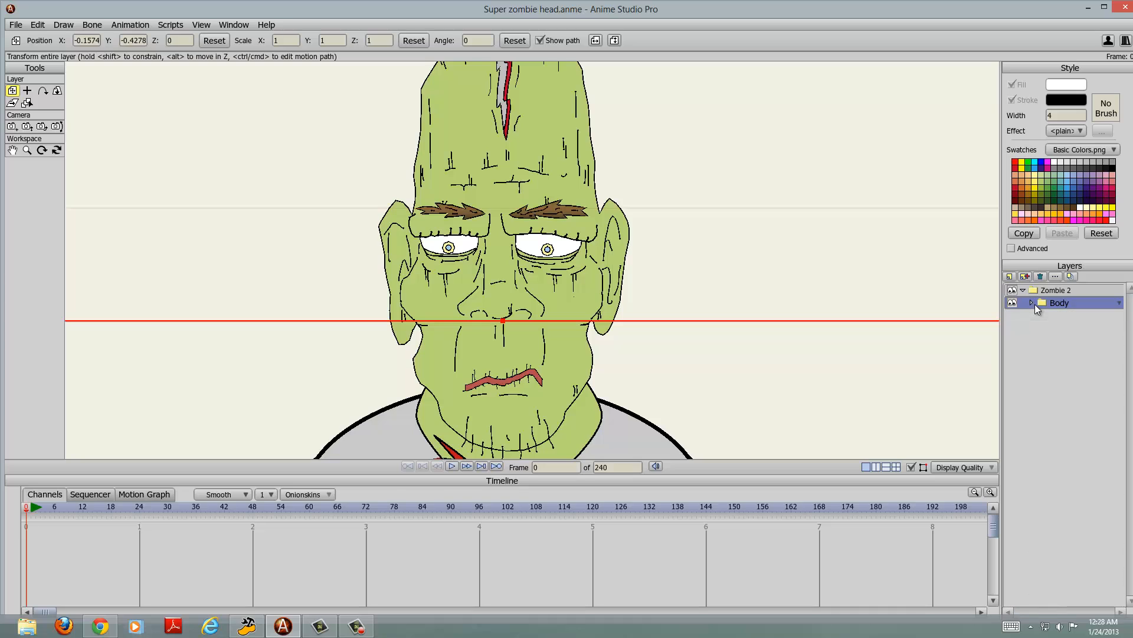
# Step: Try deleting the Body group from Zombie 2 and undo the deletion
pyautogui.click(1042, 282)
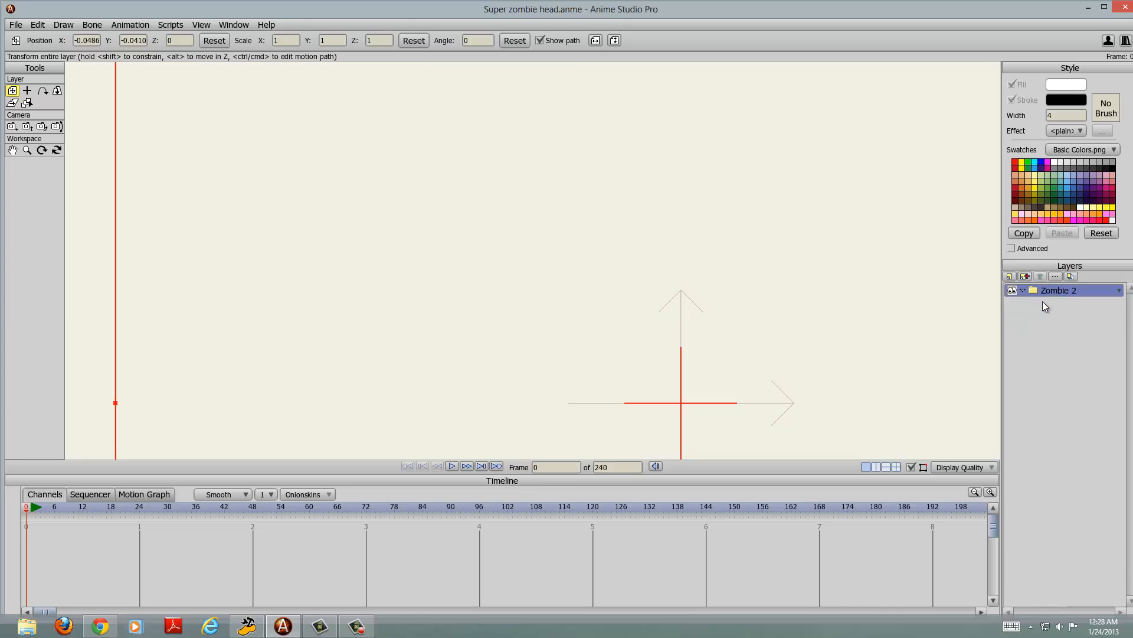
pyautogui.scroll(-5, 762, 292)
pyautogui.scroll(5, 742, 287)
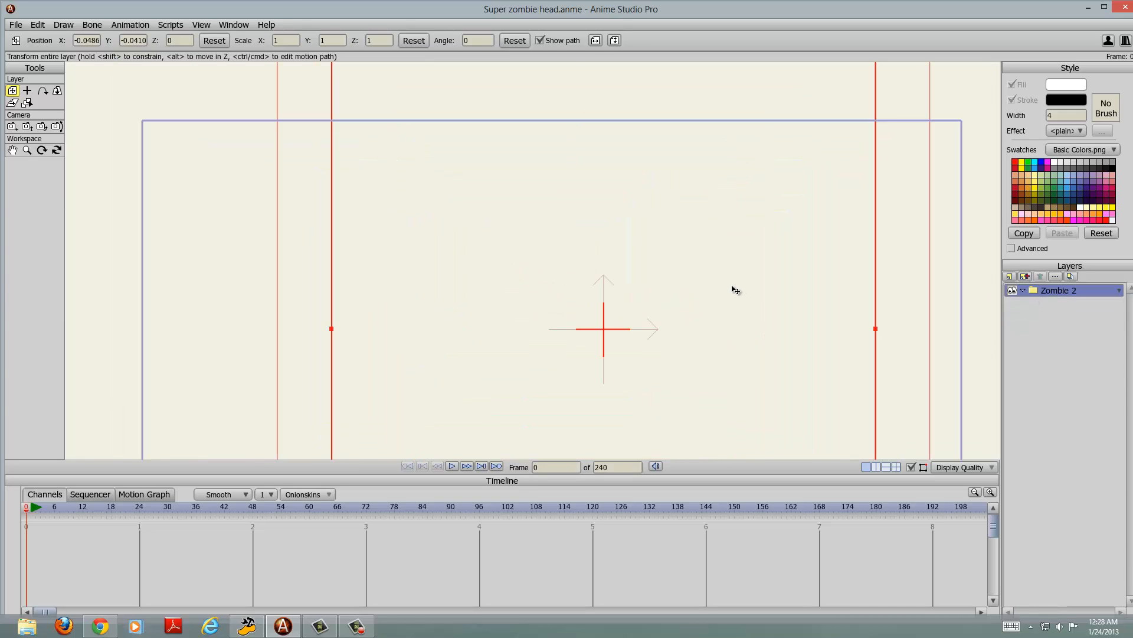
pyautogui.hotkey('ctrl', 'z')
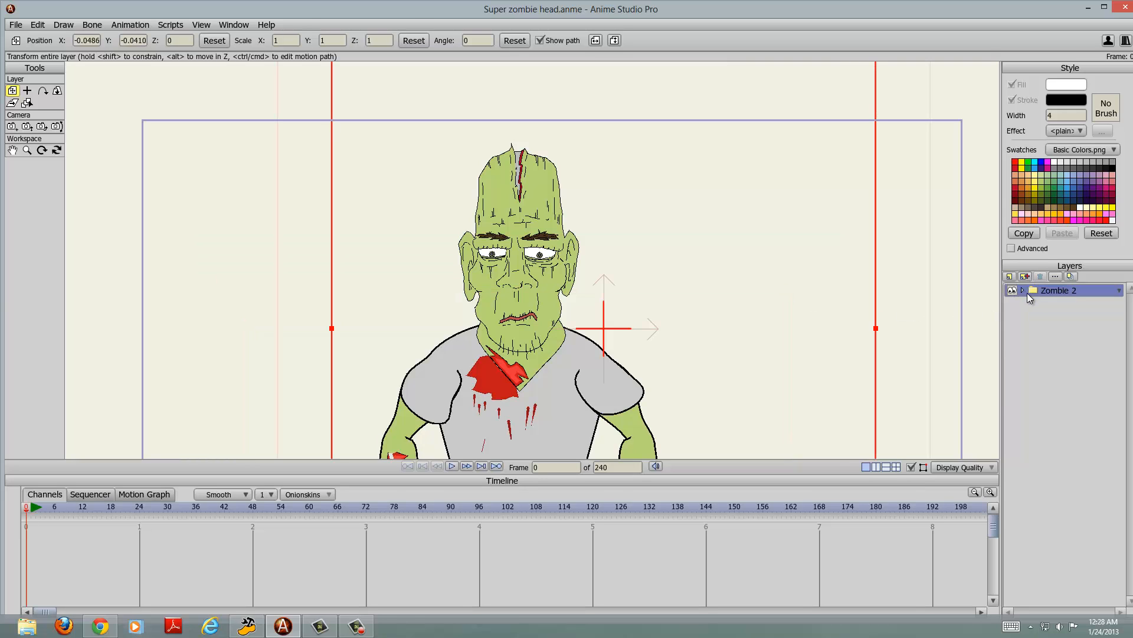
# Step: Expand the Body group and its Head assembly group to list the mouth, eyebrow, eyelid and eye layers
pyautogui.click(1032, 302)
pyautogui.scroll(-3, 1059, 389)
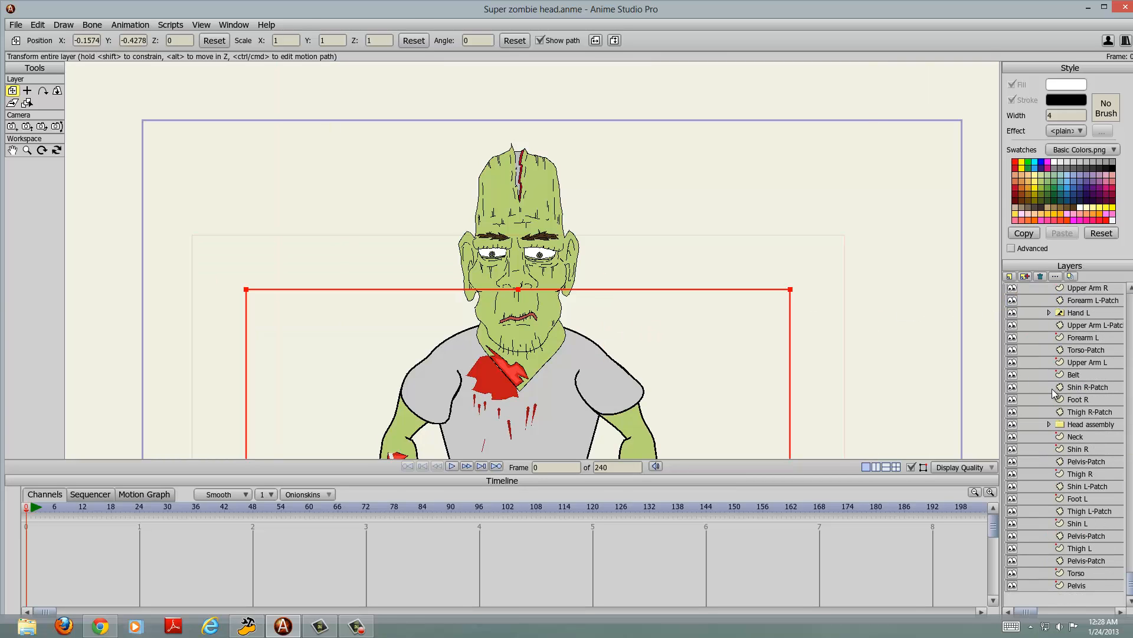
pyautogui.click(1050, 424)
pyautogui.scroll(-1, 1049, 424)
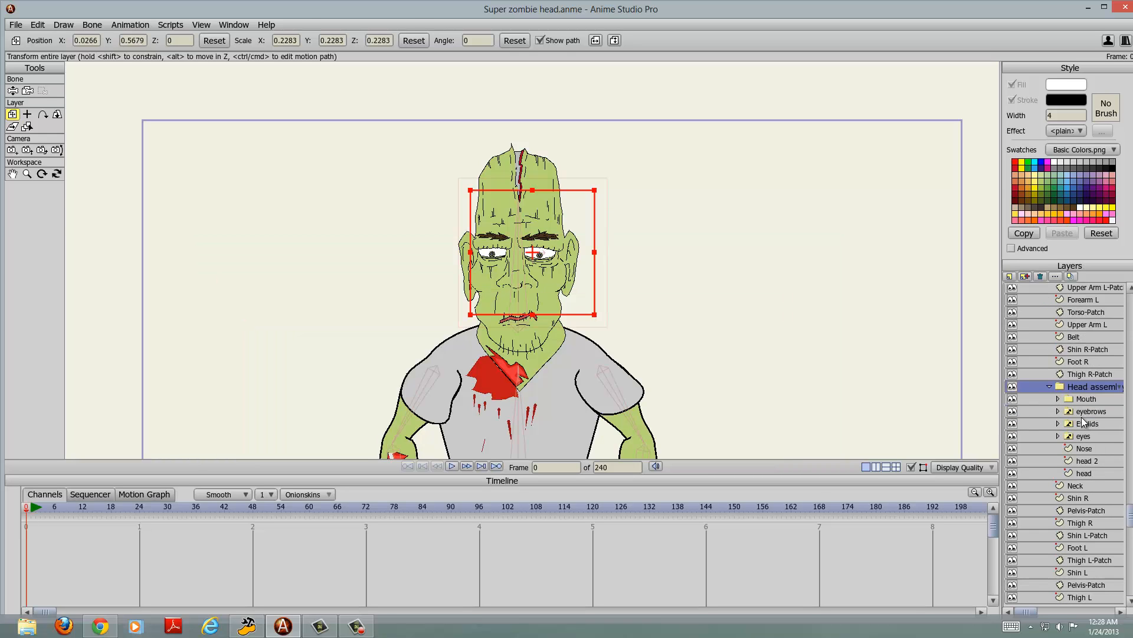
# Step: Switch the eyebrows layer in the Head assembly group to its Eyebrows pose
pyautogui.click(1077, 411)
pyautogui.scroll(3, 679, 264)
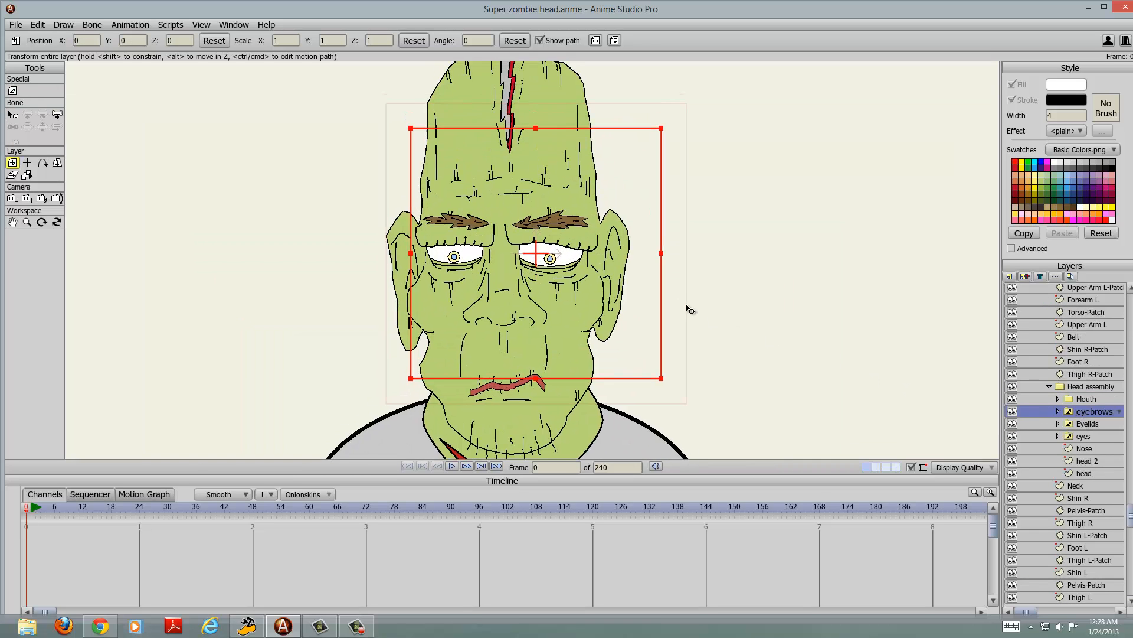
pyautogui.rightClick(1085, 413)
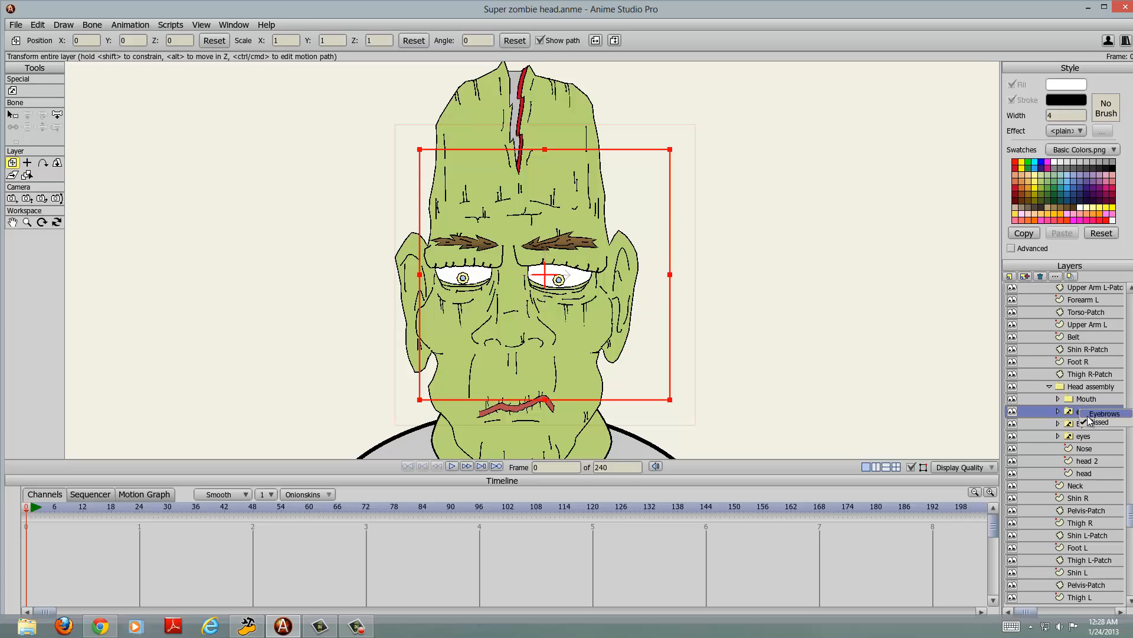
pyautogui.click(1089, 414)
# Step: Switch the Eyelids layer to squint and on to Blink, and check the closed eyes up close
pyautogui.rightClick(1082, 424)
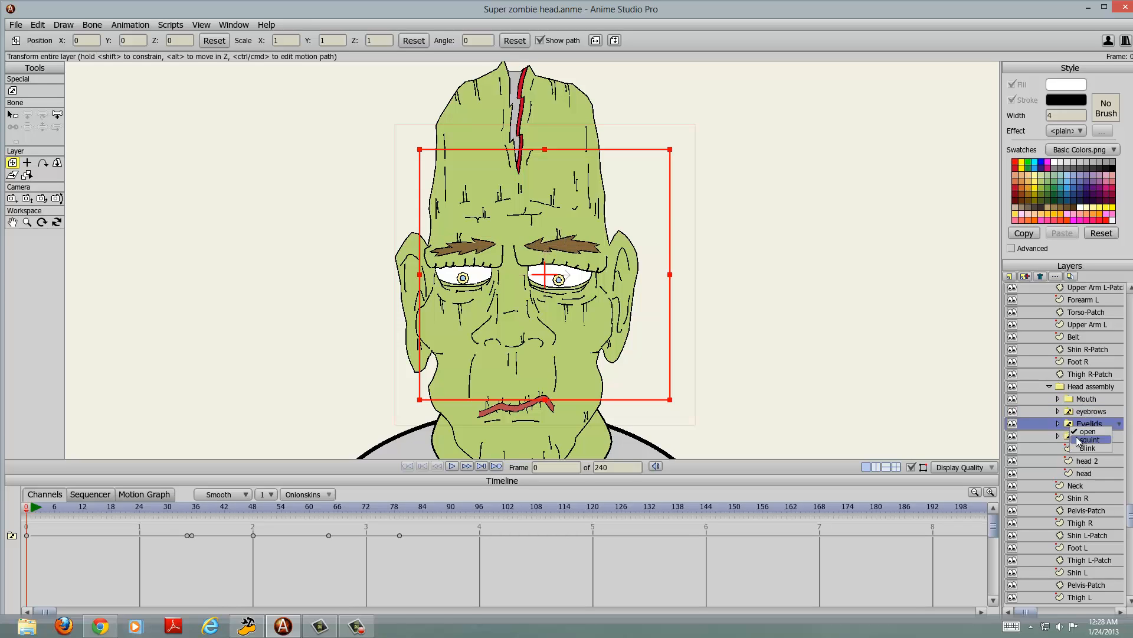
pyautogui.click(1090, 440)
pyautogui.rightClick(1084, 424)
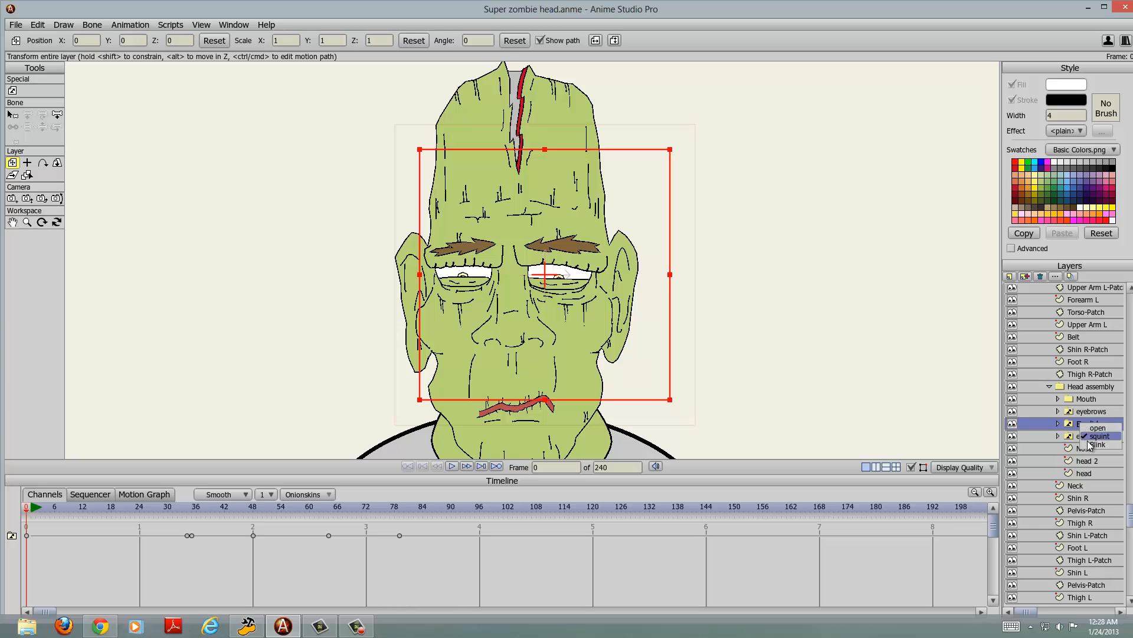
pyautogui.click(1091, 447)
pyautogui.scroll(3, 732, 313)
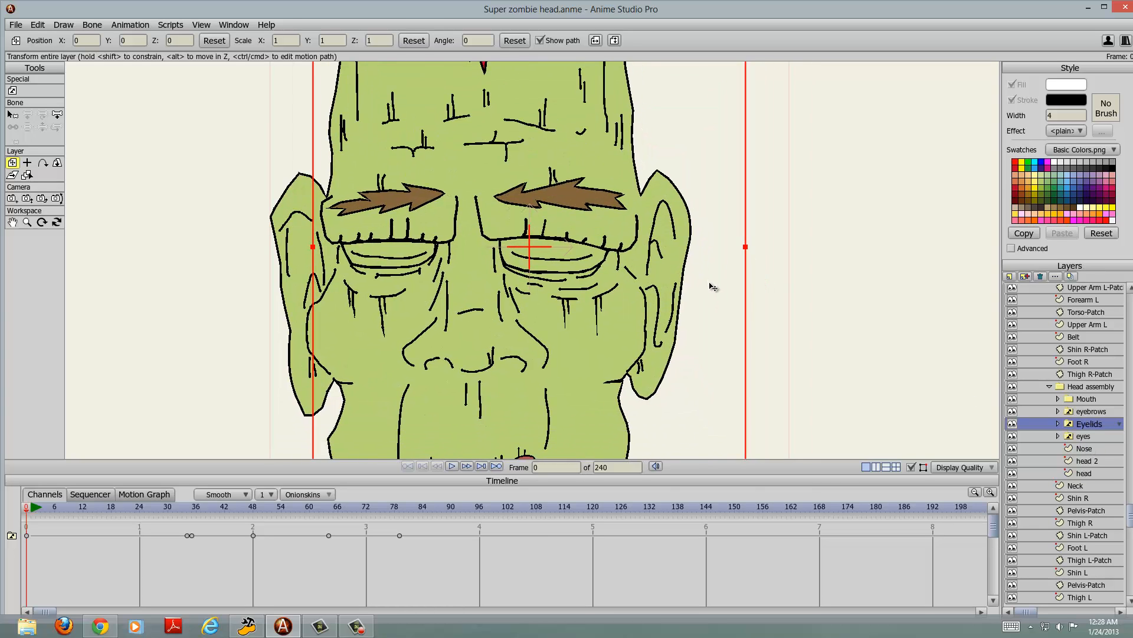
pyautogui.scroll(-2, 716, 283)
# Step: Switch the eyes layer to Variable and on to the Right pose
pyautogui.click(1081, 436)
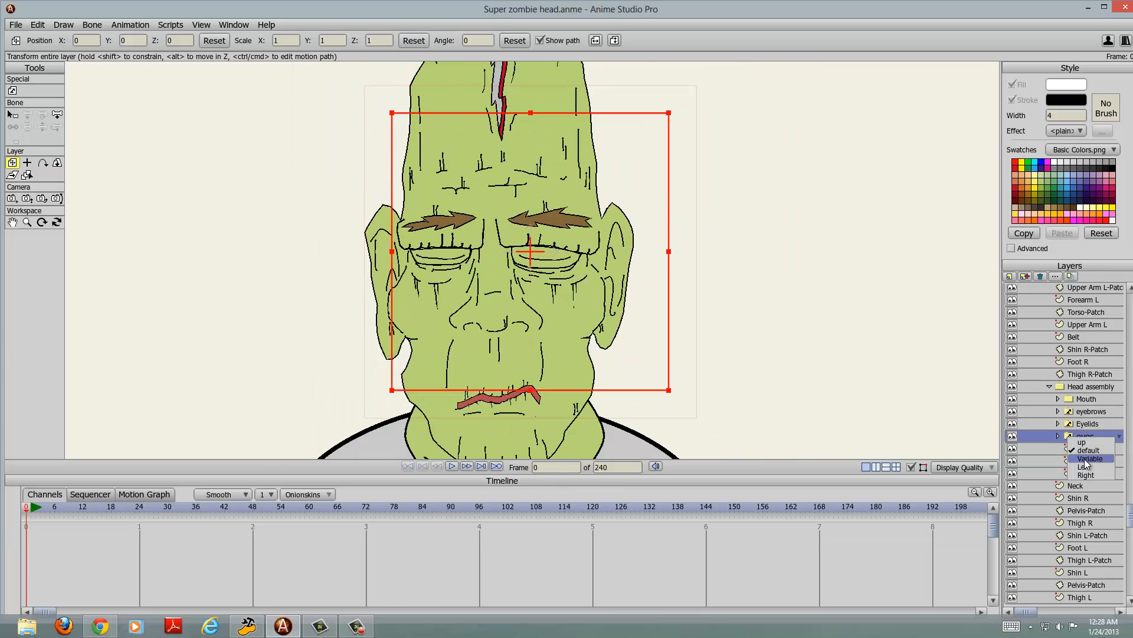
pyautogui.scroll(-1, 727, 297)
pyautogui.scroll(2, 724, 296)
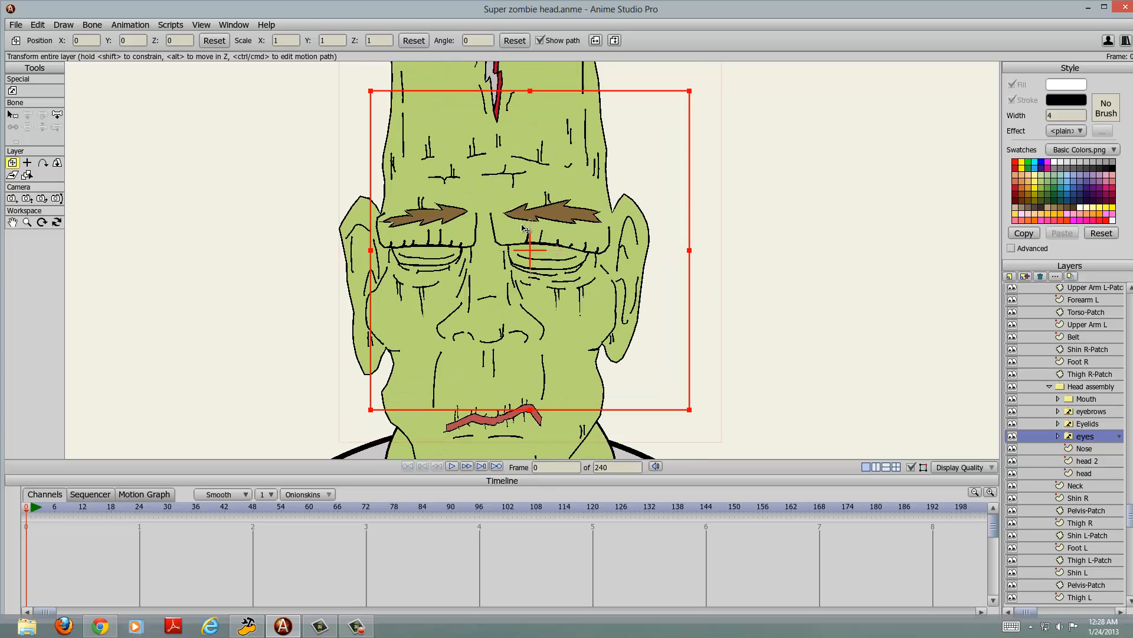
pyautogui.click(1119, 437)
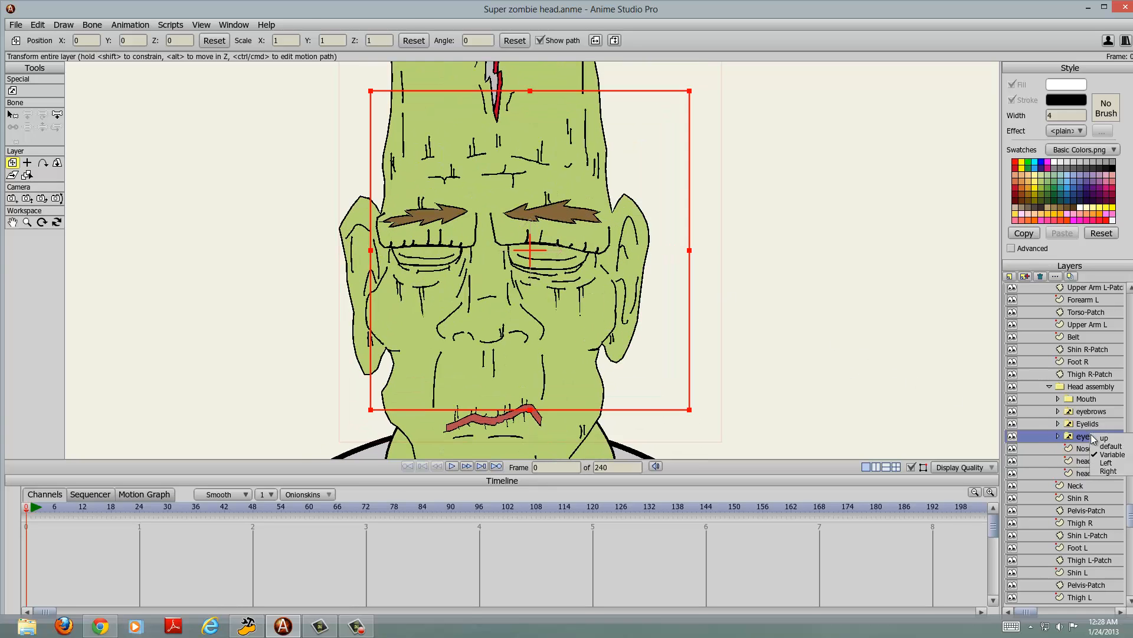
pyautogui.click(1107, 471)
pyautogui.scroll(-5, 657, 273)
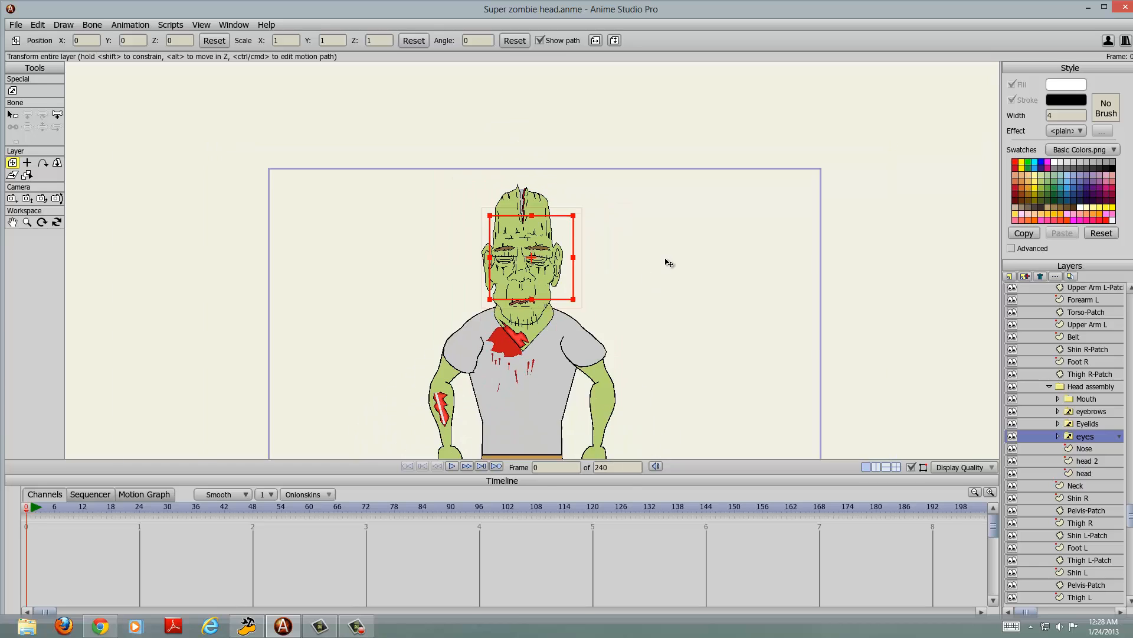
# Step: Examine the zombie's face up close, checking the eyebrows, closed eyelids, nose and mouth against the head and shoulders
pyautogui.scroll(4, 677, 229)
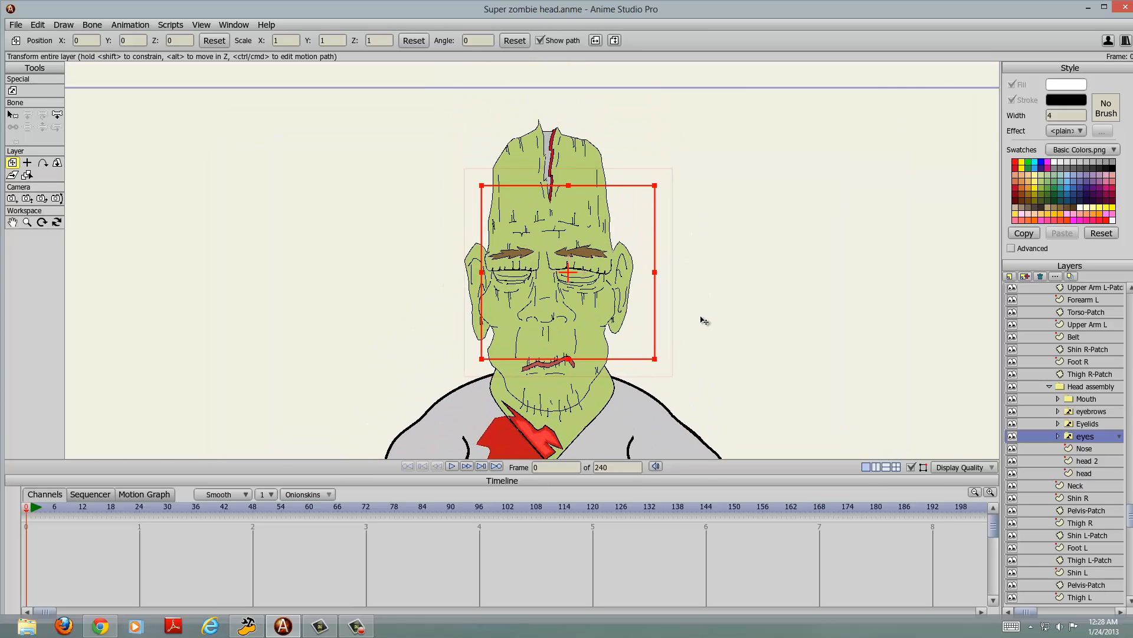
pyautogui.scroll(2, 702, 319)
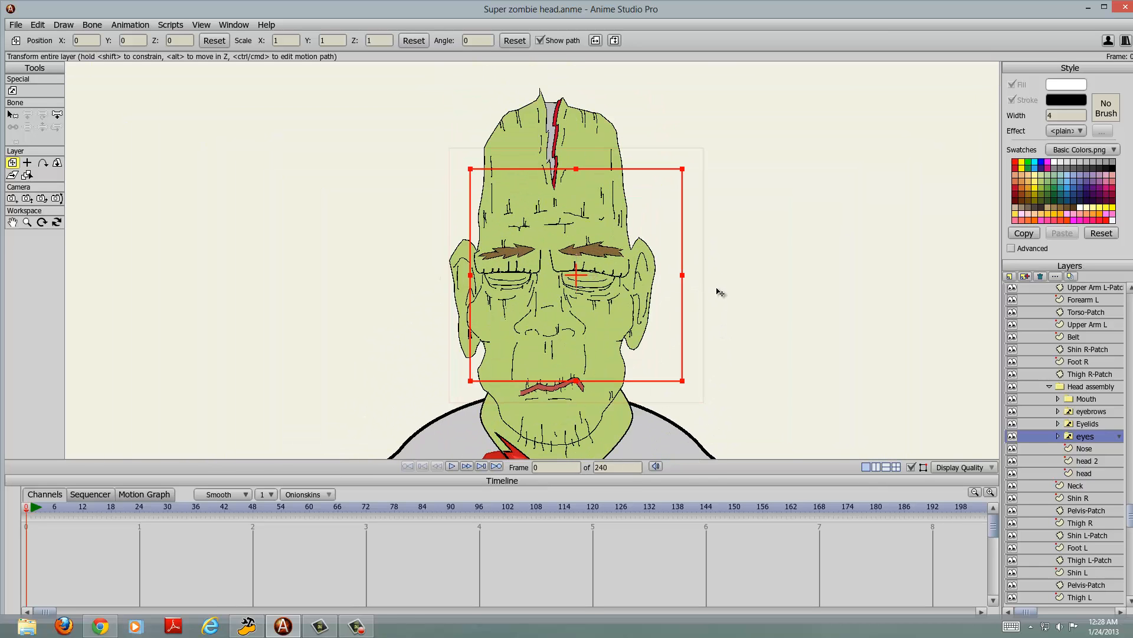
pyautogui.moveTo(704, 333); pyautogui.dragTo(699, 311)
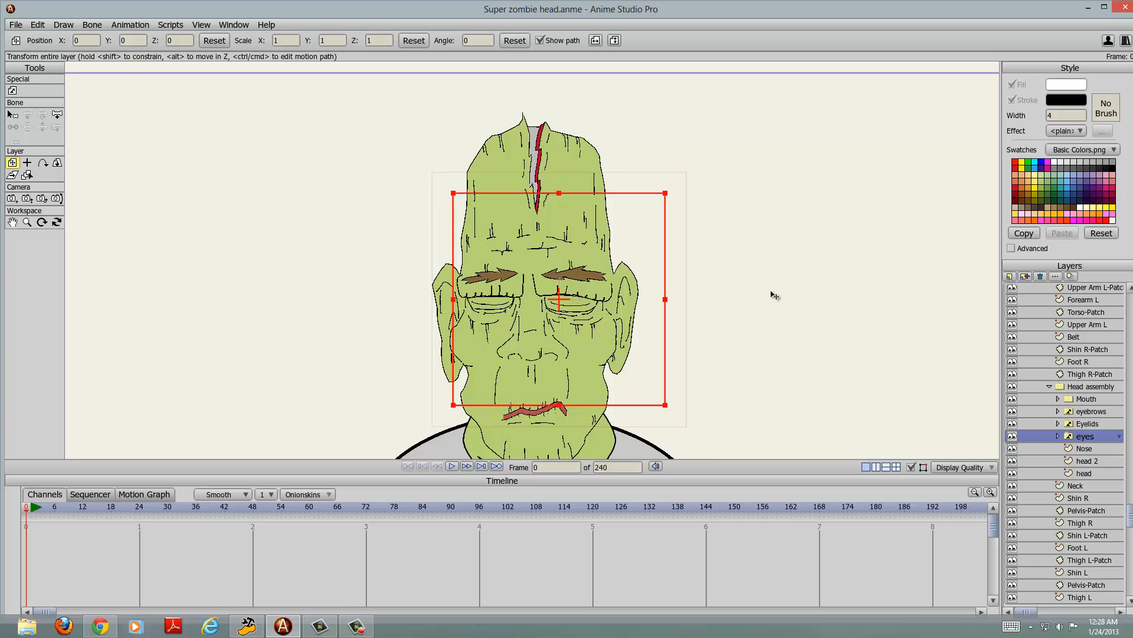
pyautogui.scroll(2, 773, 295)
pyautogui.scroll(-1, 773, 298)
pyautogui.scroll(-2, 751, 283)
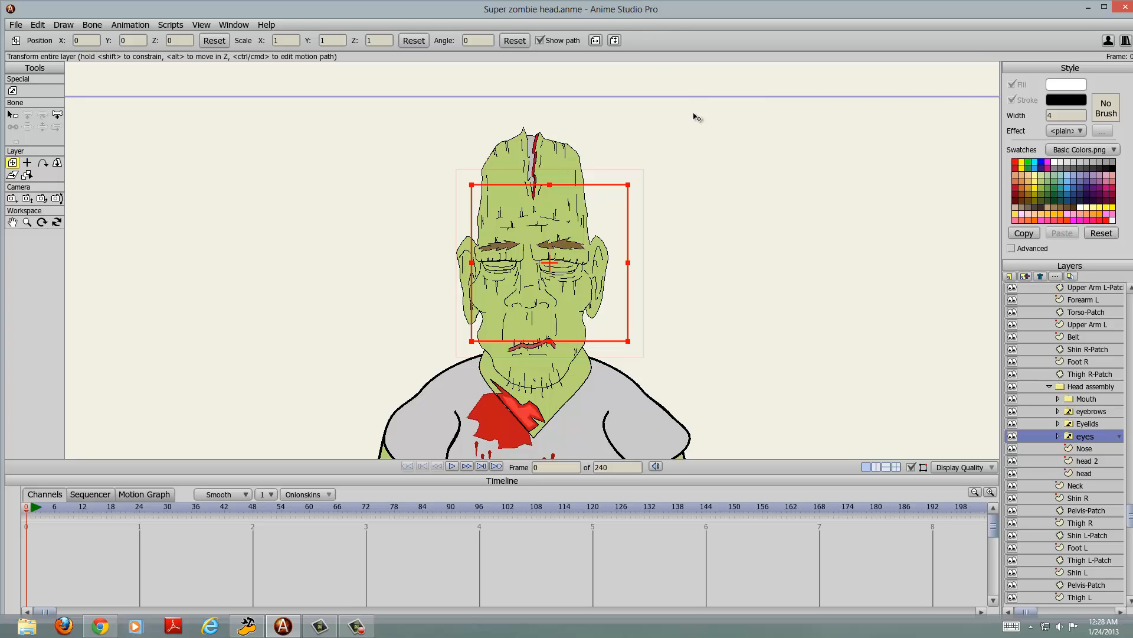
pyautogui.scroll(-3, 727, 231)
pyautogui.scroll(3, 710, 284)
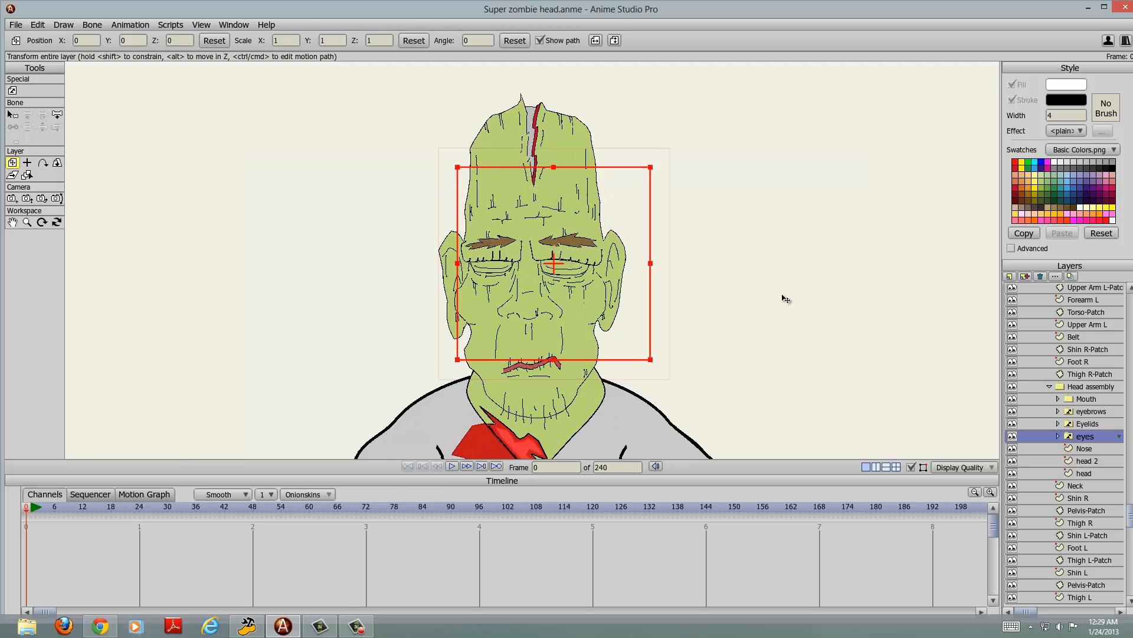
pyautogui.moveTo(784, 298); pyautogui.dragTo(758, 277)
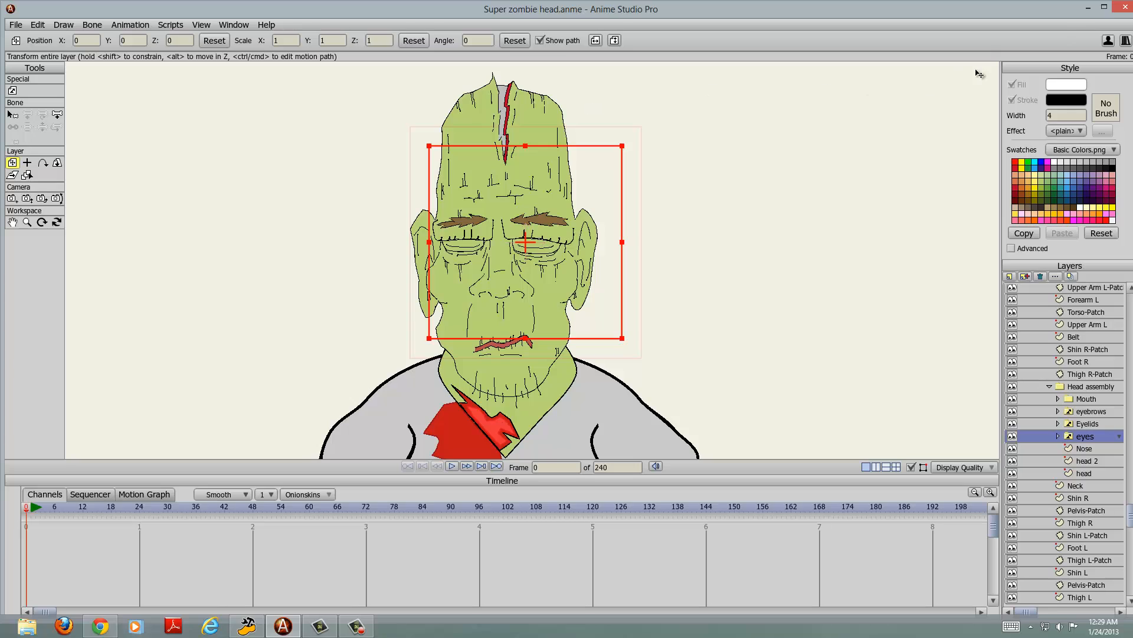
# Step: Close the Super zombie head project
pyautogui.click(1122, 6)
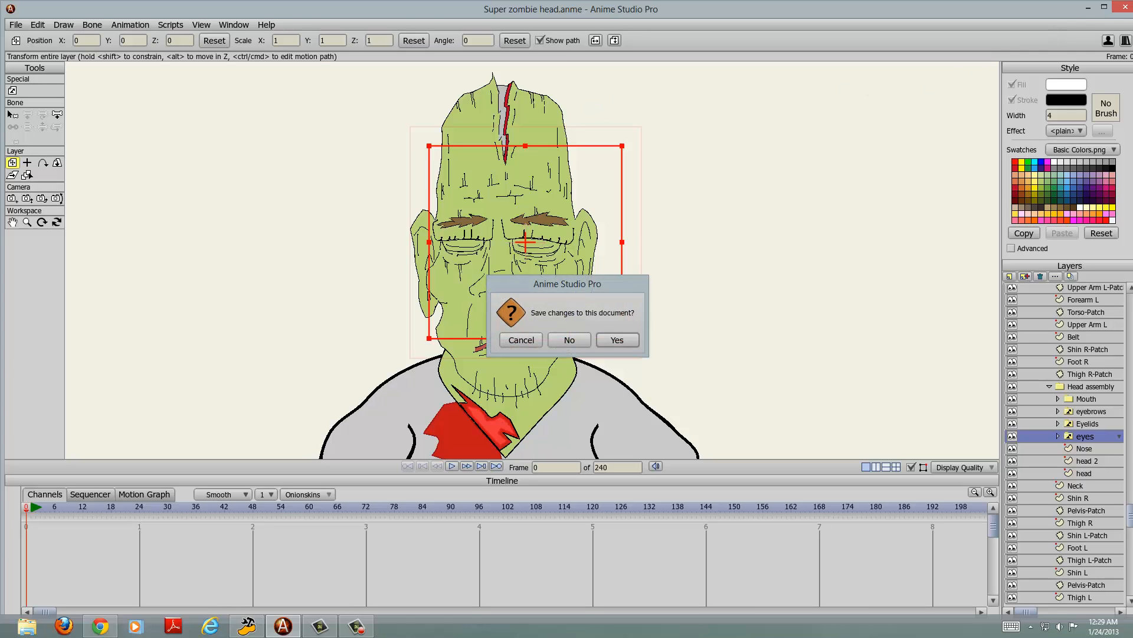